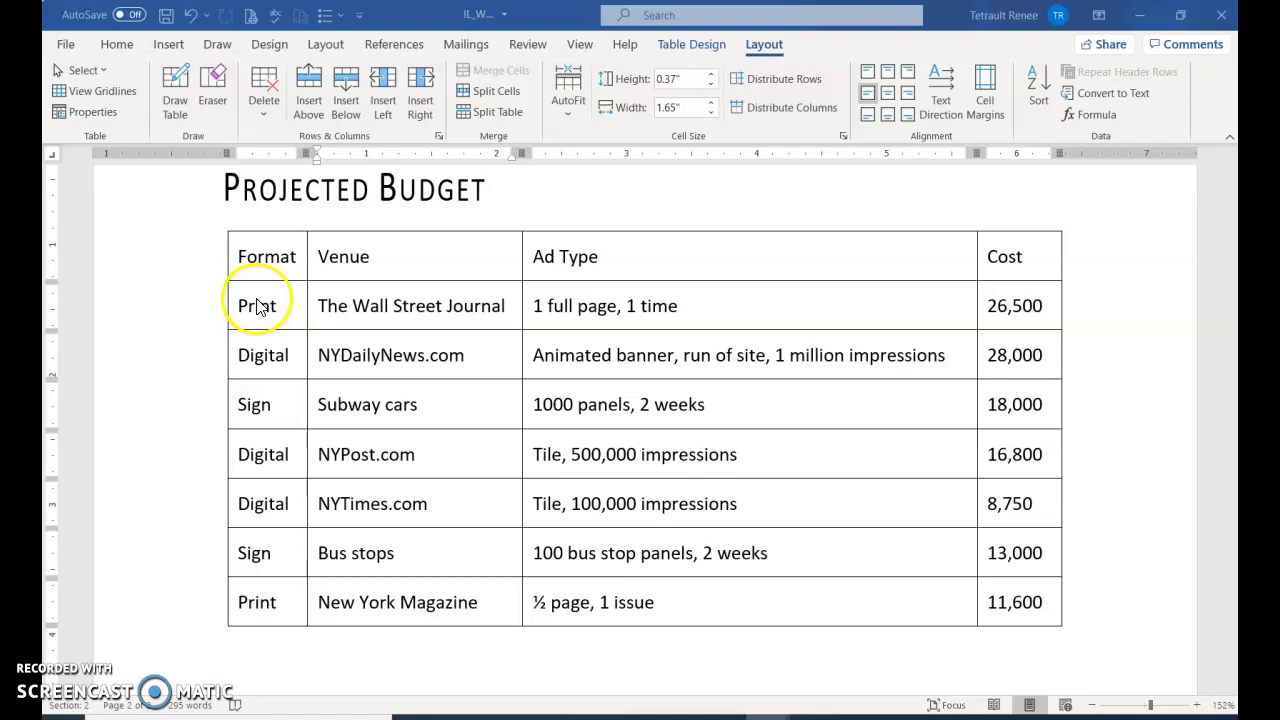
left_click(257, 256)
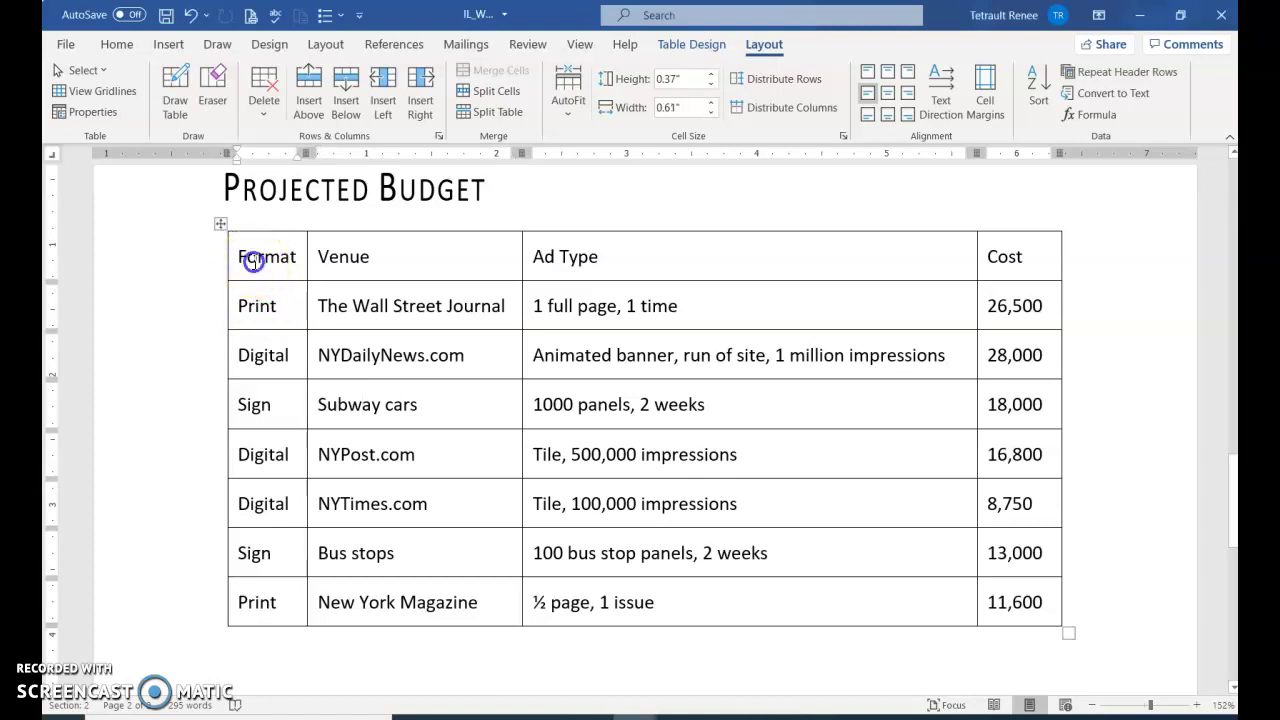
left_click(648, 258)
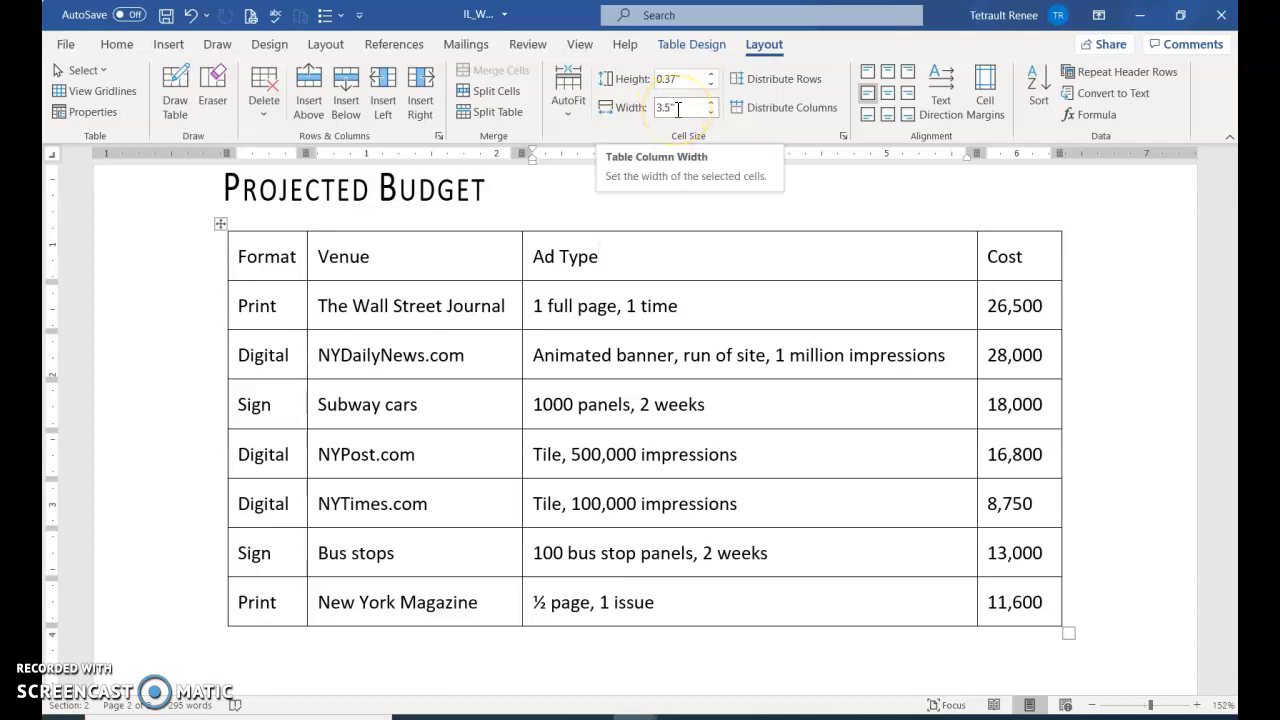
left_click(219, 222)
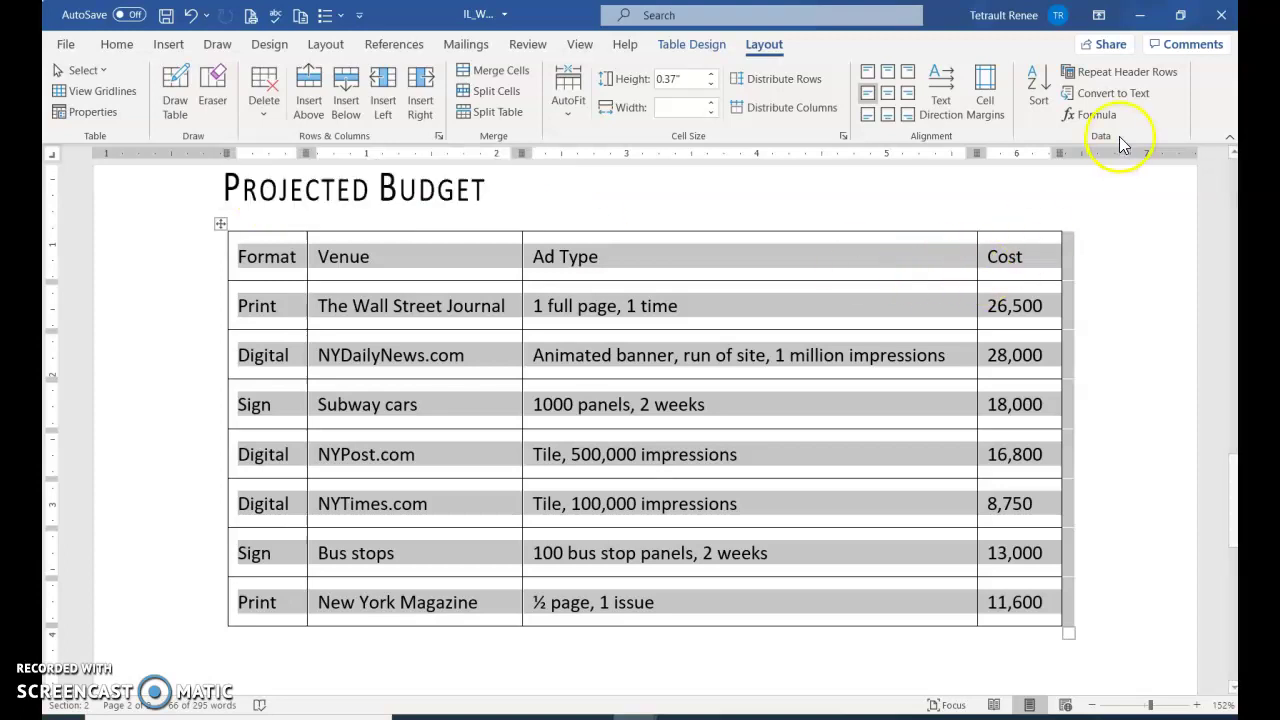
left_click(871, 93)
- Sort the Projected Budget table with a header row by Format descending as text, then by Cost descending as a number
left_click(778, 246)
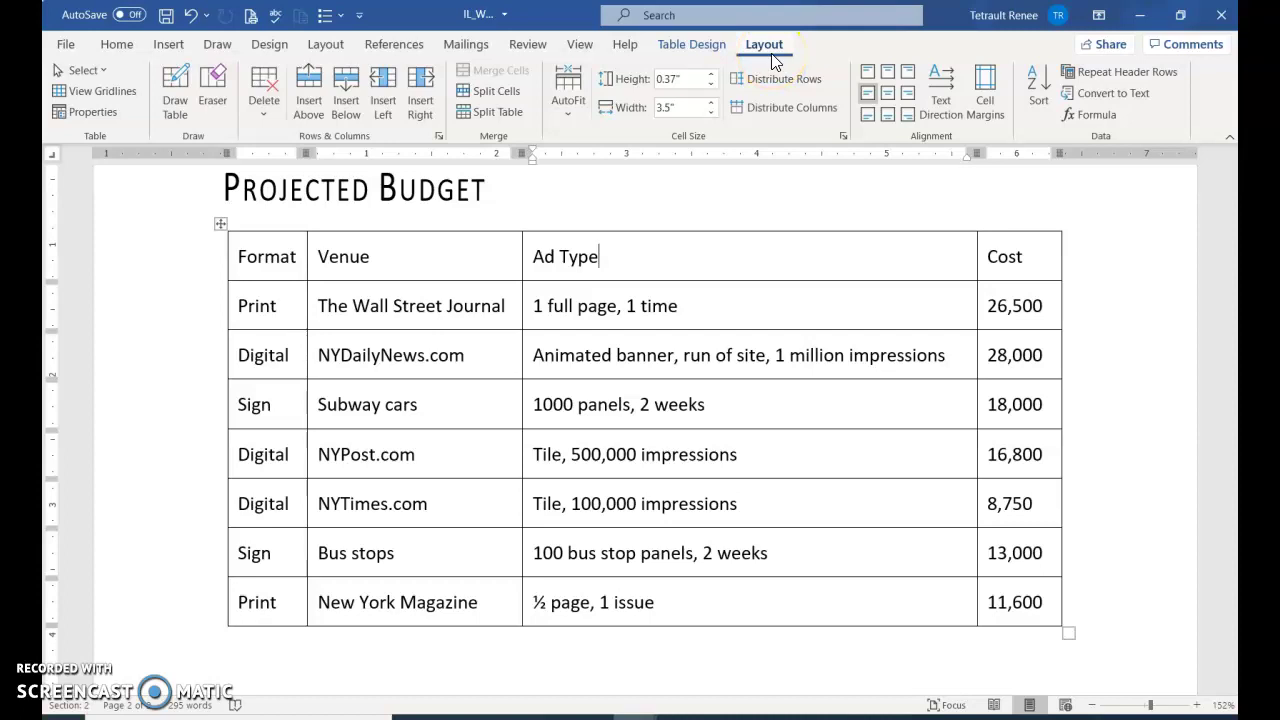
left_click(1039, 102)
left_click_drag(686, 198, 695, 330)
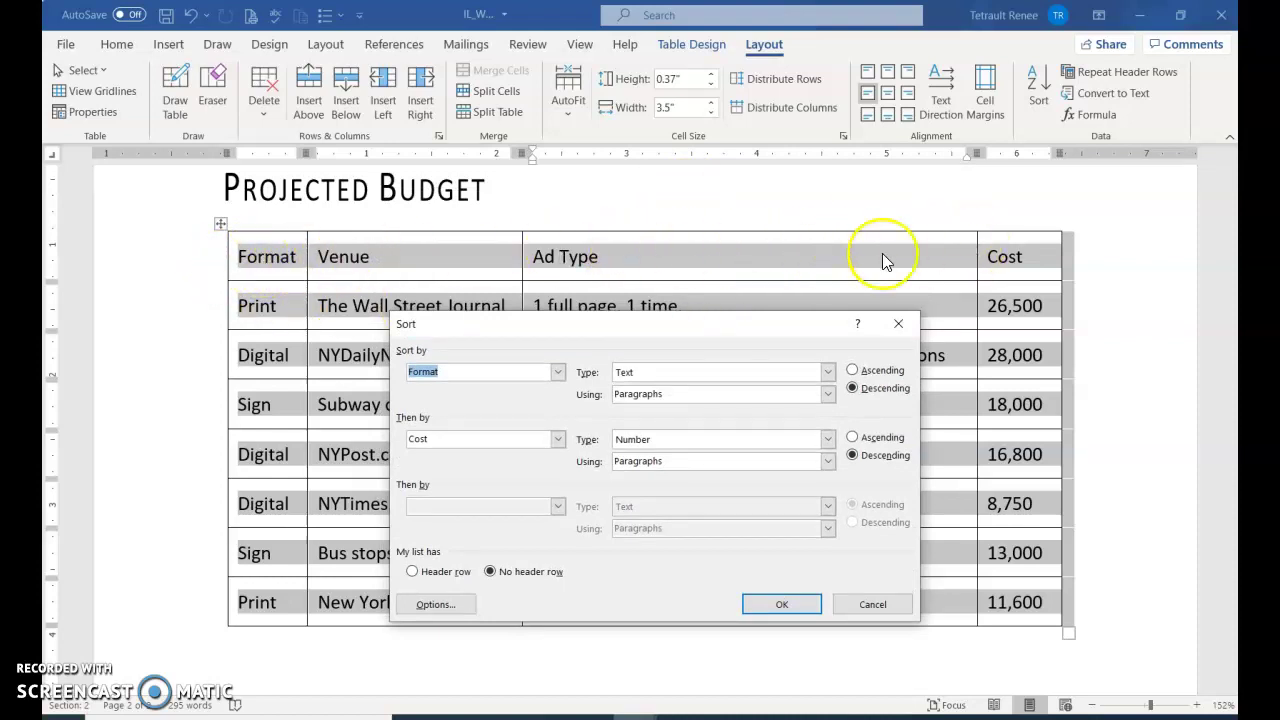
left_click(412, 572)
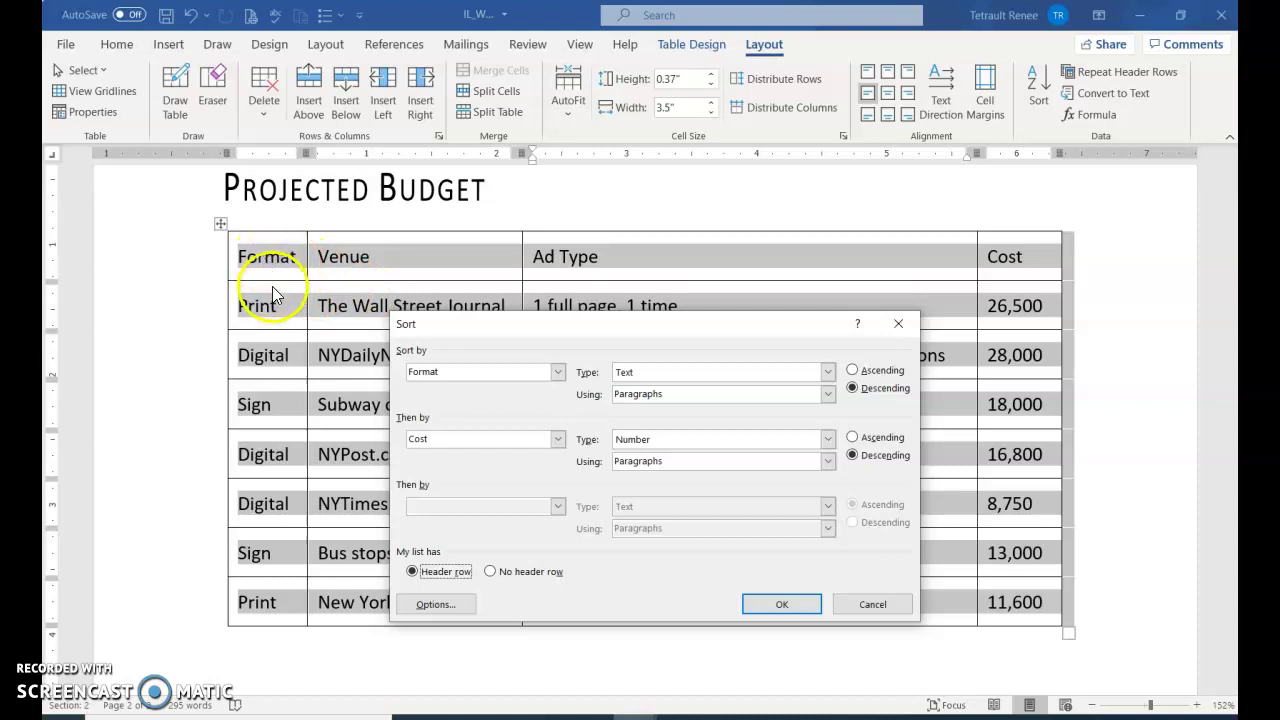
left_click(849, 389)
left_click(262, 258)
left_click(258, 307)
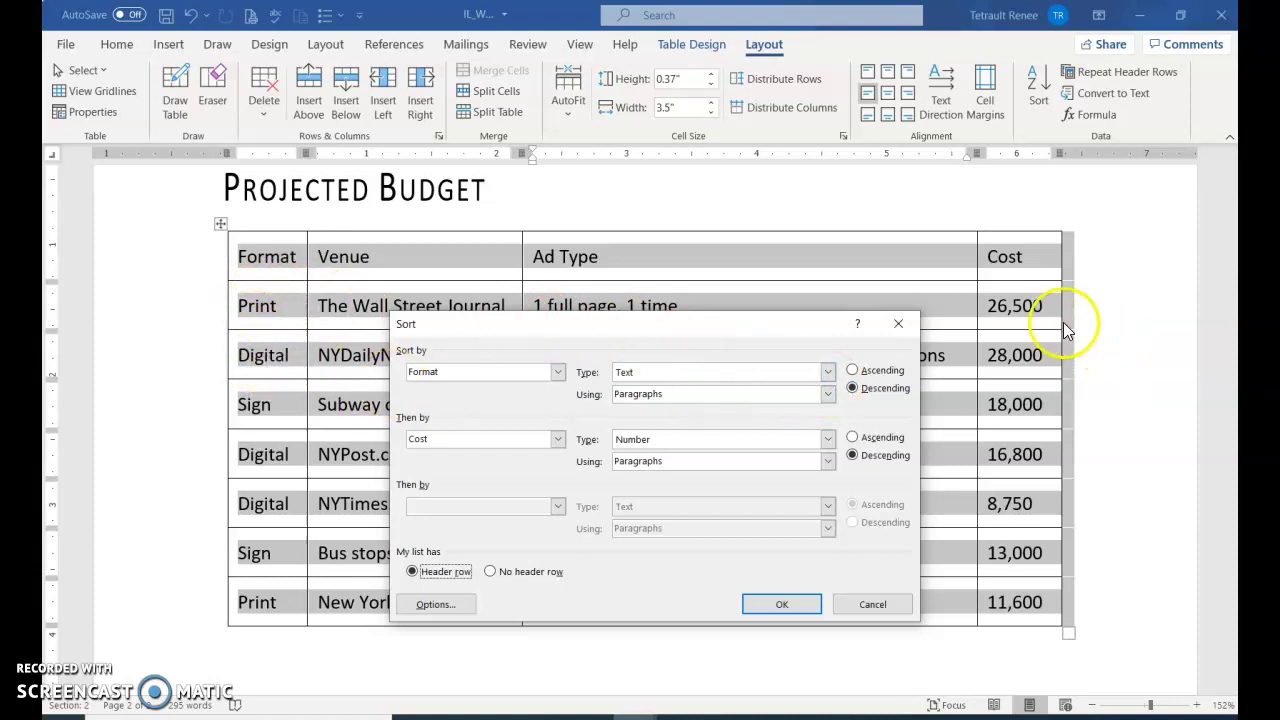
left_click(557, 439)
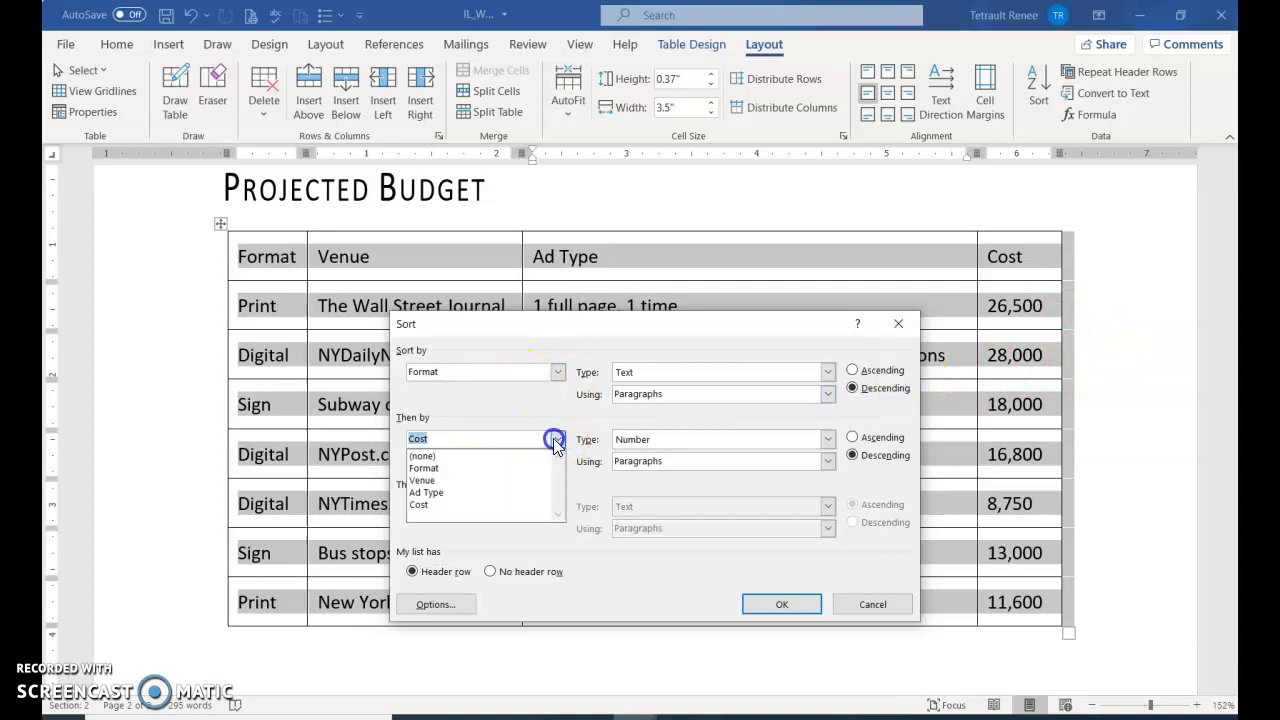
left_click(427, 507)
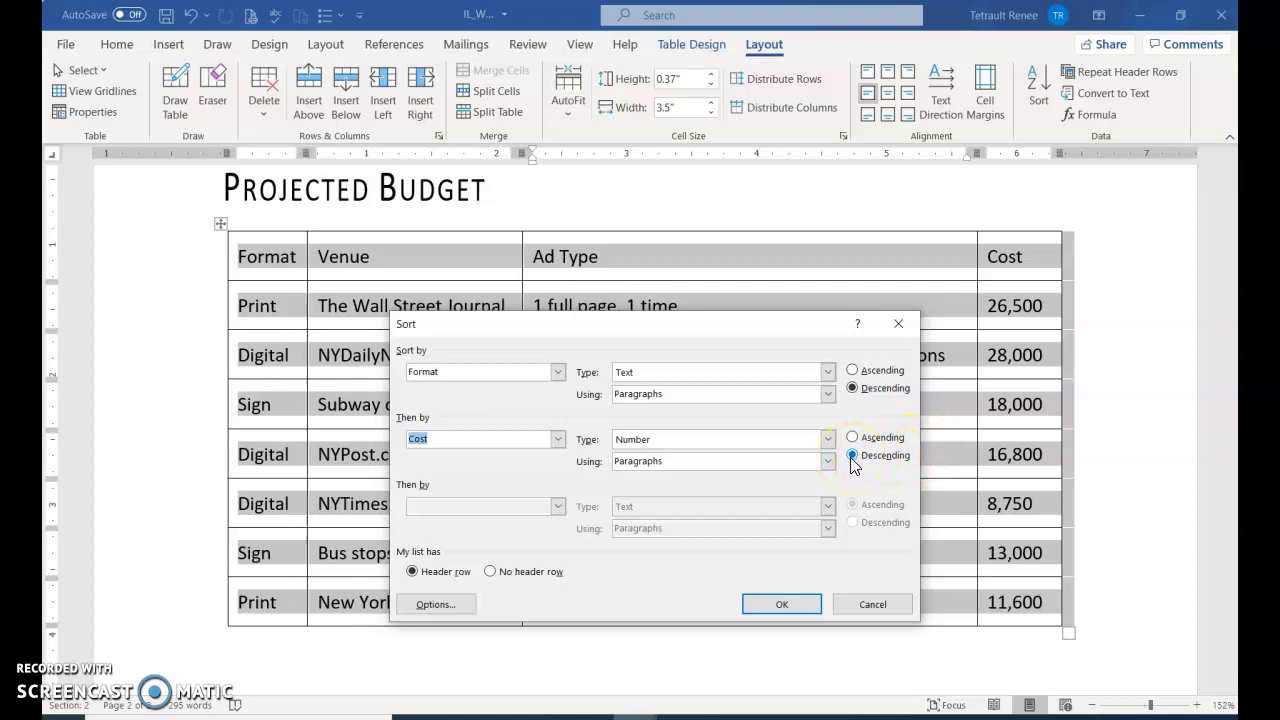
left_click(777, 604)
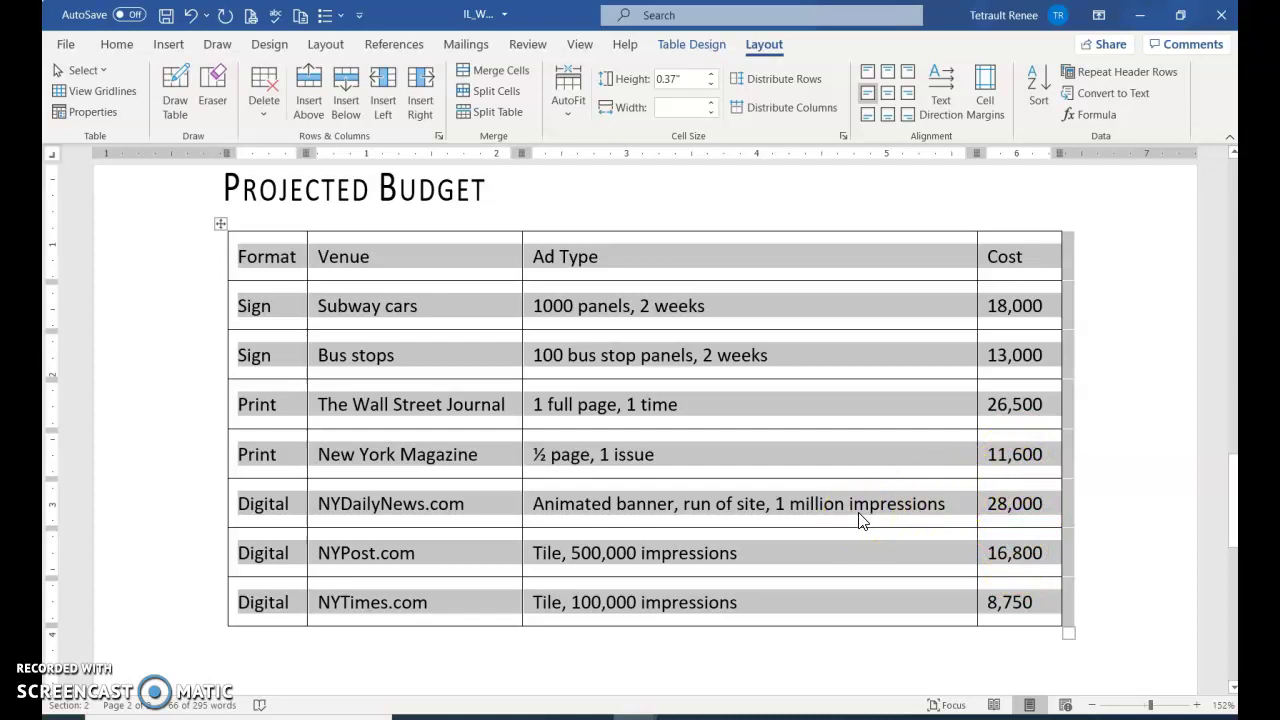
left_click(551, 455)
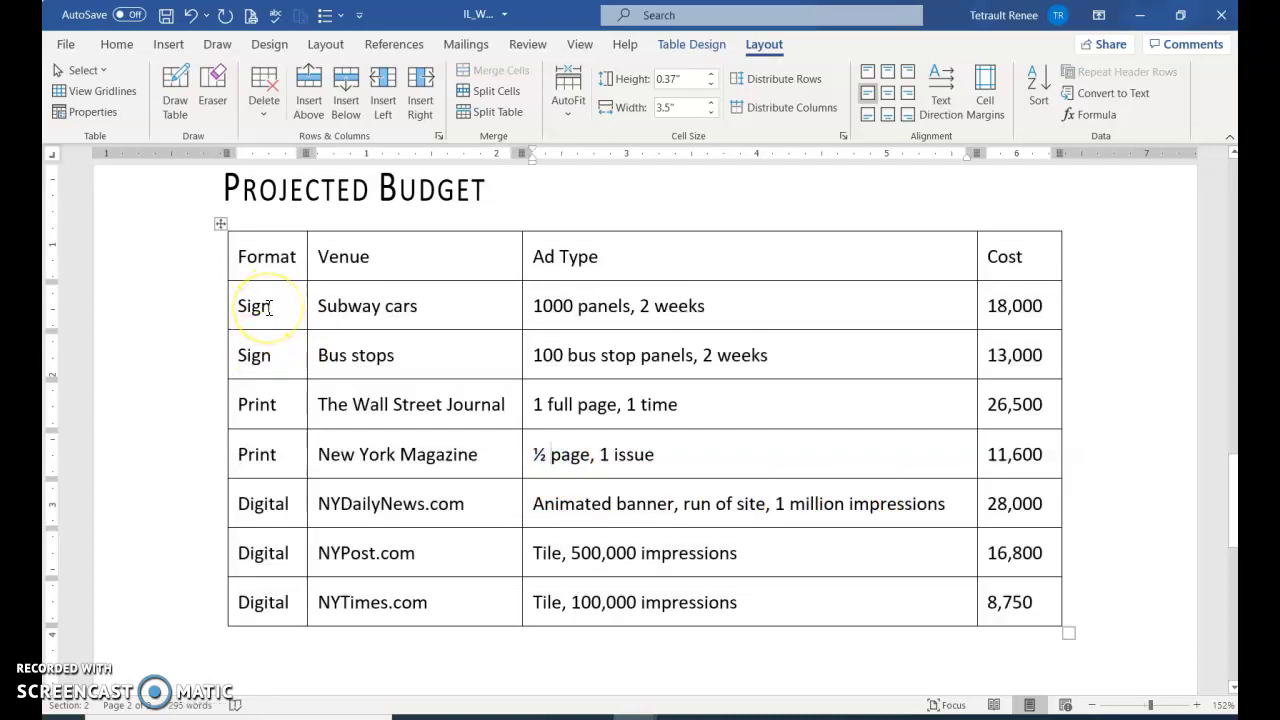
- Merge the two Sign cells in the Format column and delete the duplicate word so Sign appears once
left_click(271, 307)
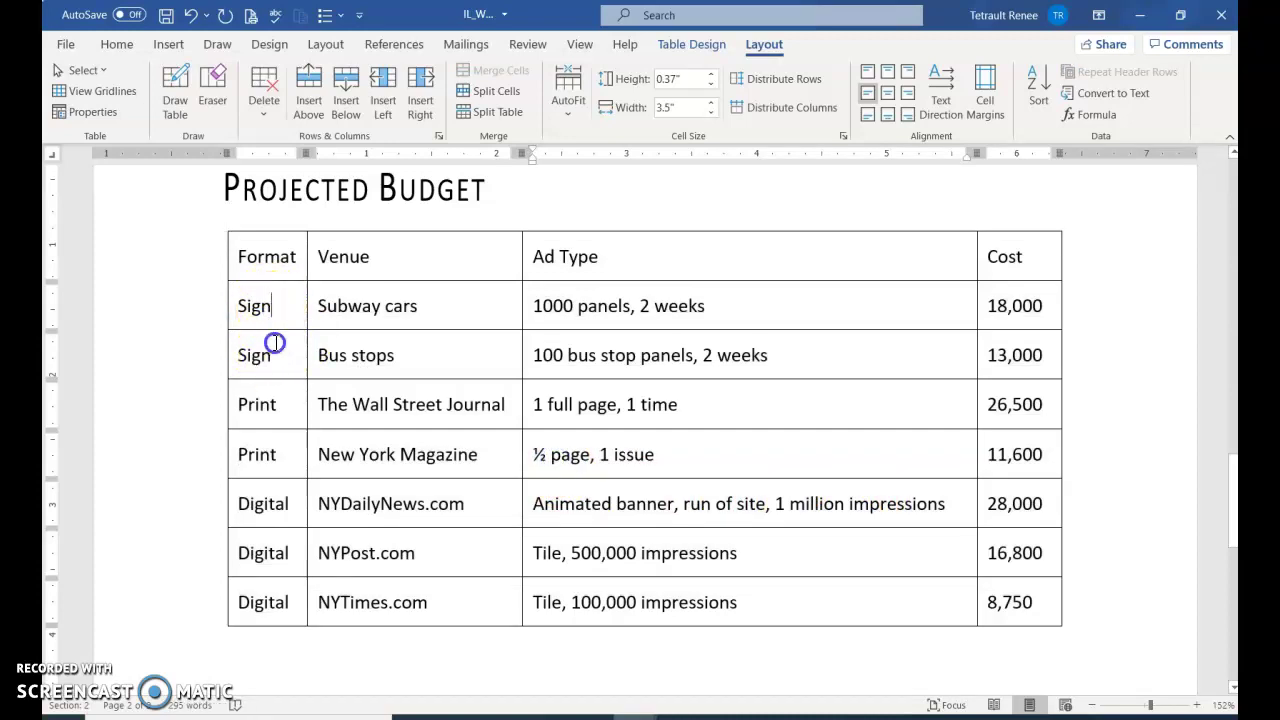
left_click_drag(274, 343, 274, 352)
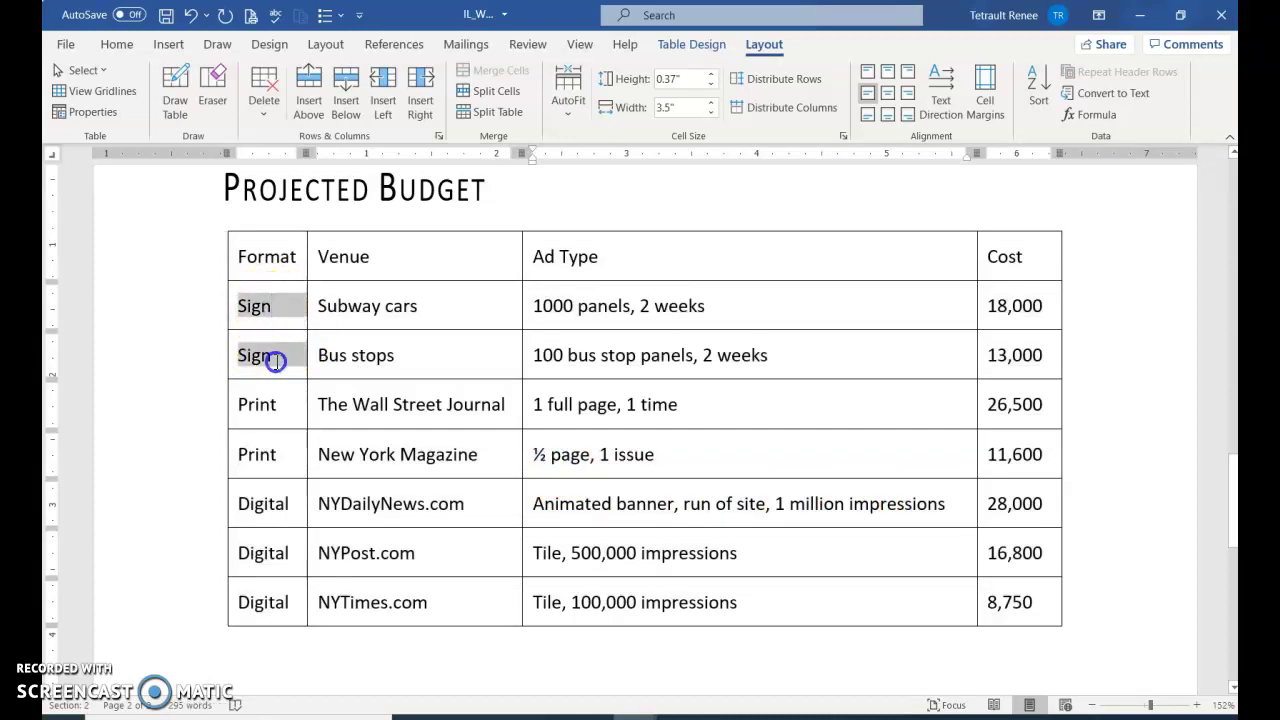
left_click(500, 71)
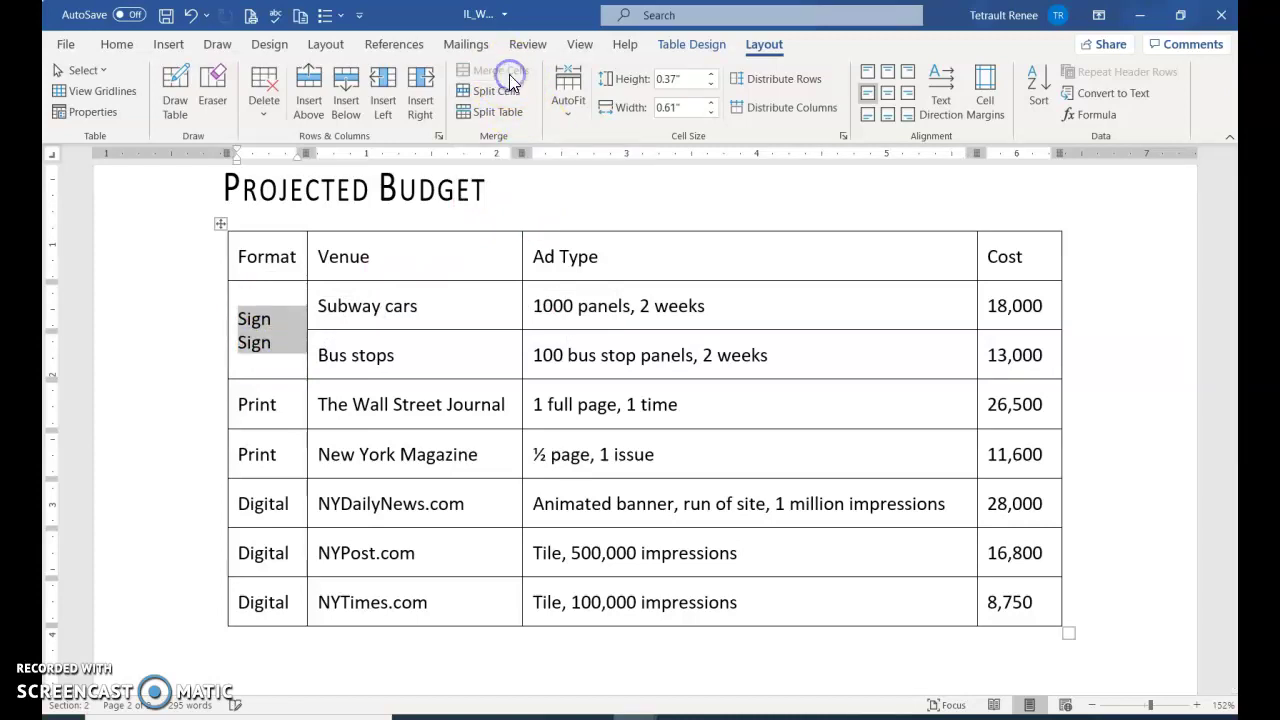
left_click(254, 320)
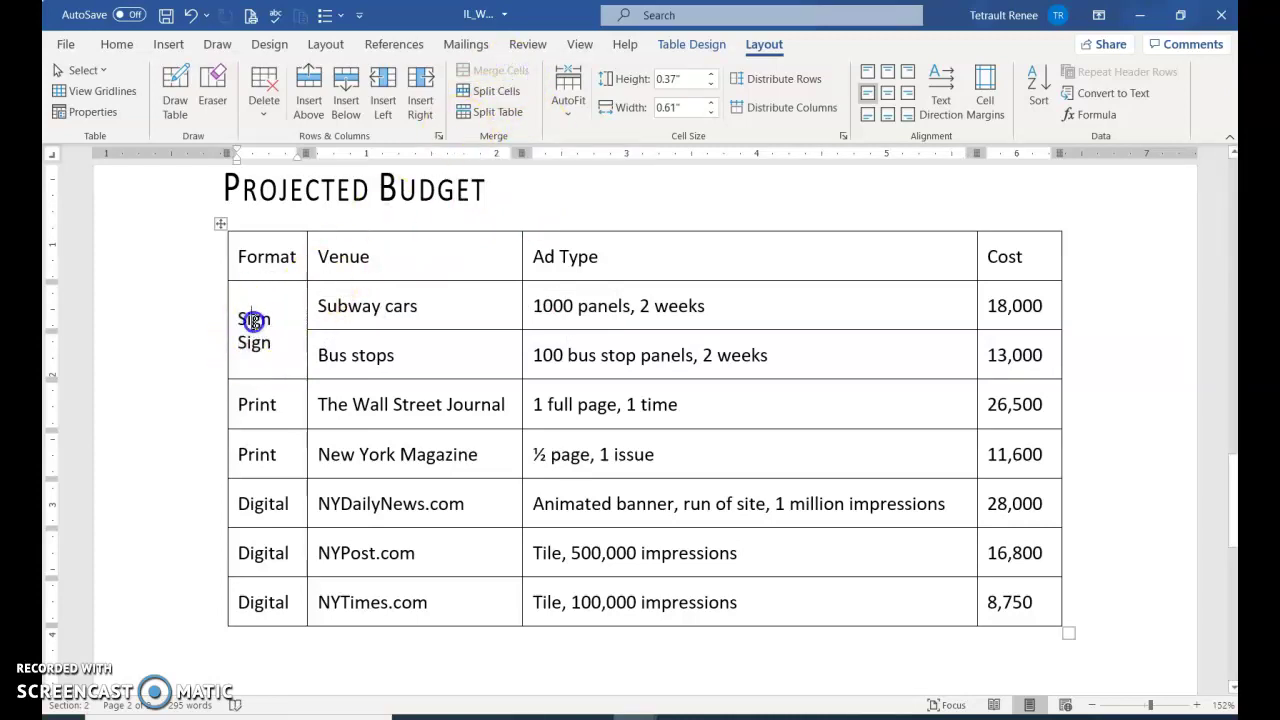
double_click(254, 320)
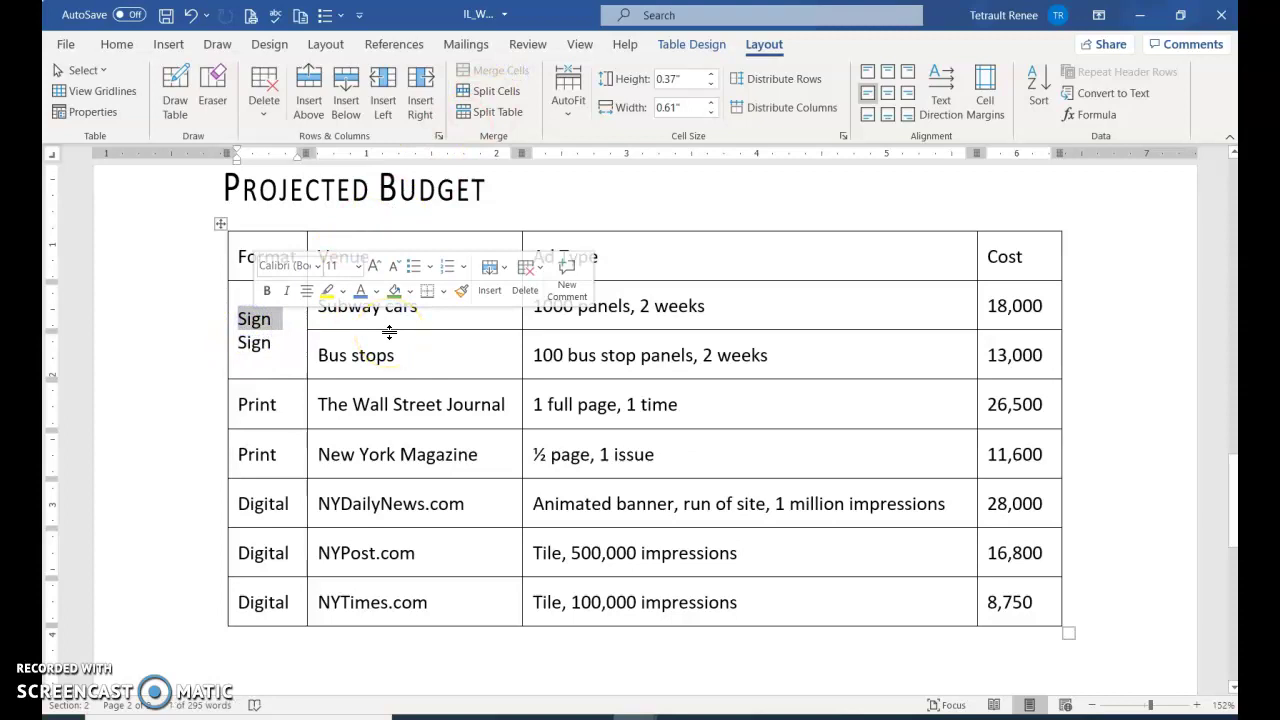
key("Delete")
key("Delete")
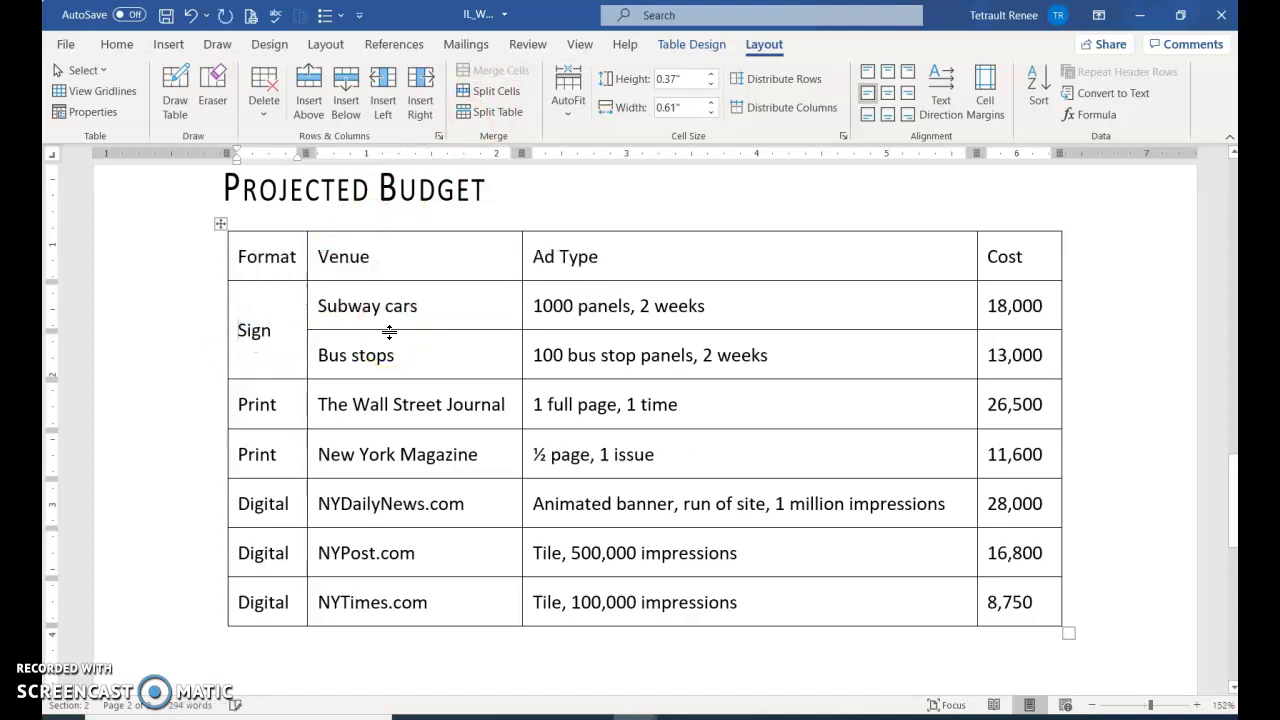
- Merge the two Print cells in the Format column and replace their contents with a single Print
left_click(242, 403)
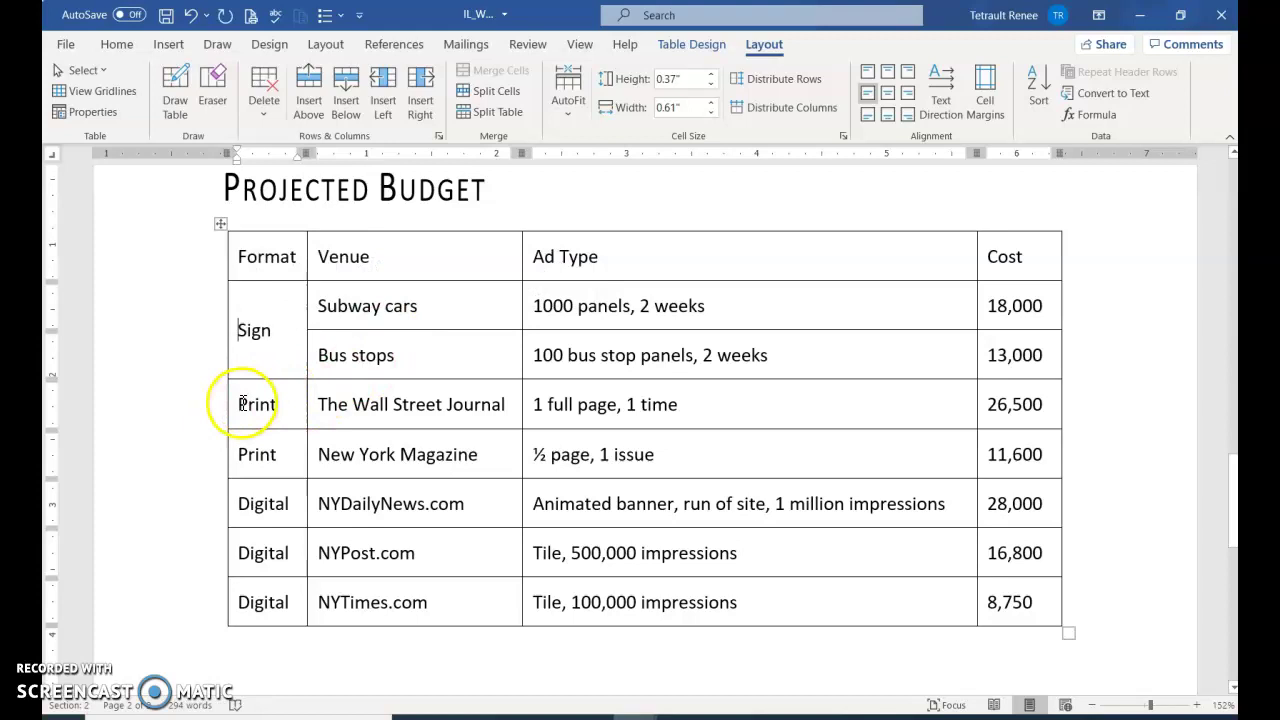
left_click_drag(242, 403, 255, 440)
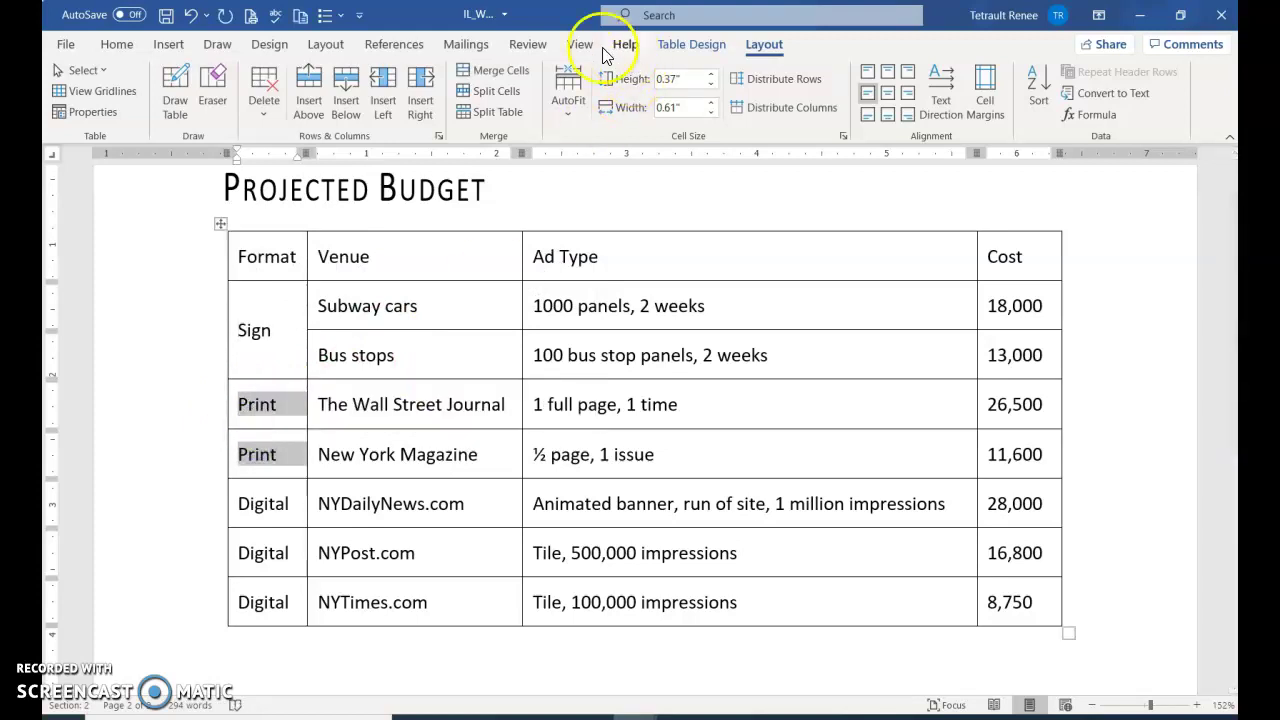
left_click(495, 70)
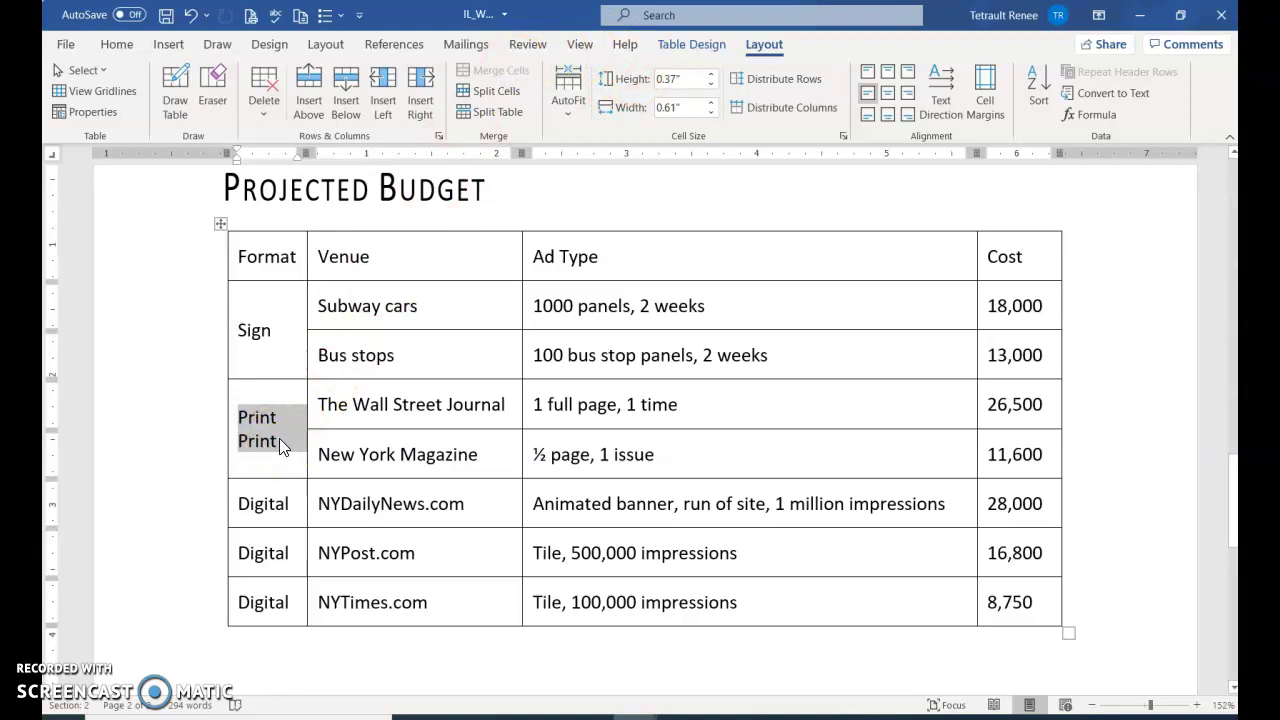
type("Print")
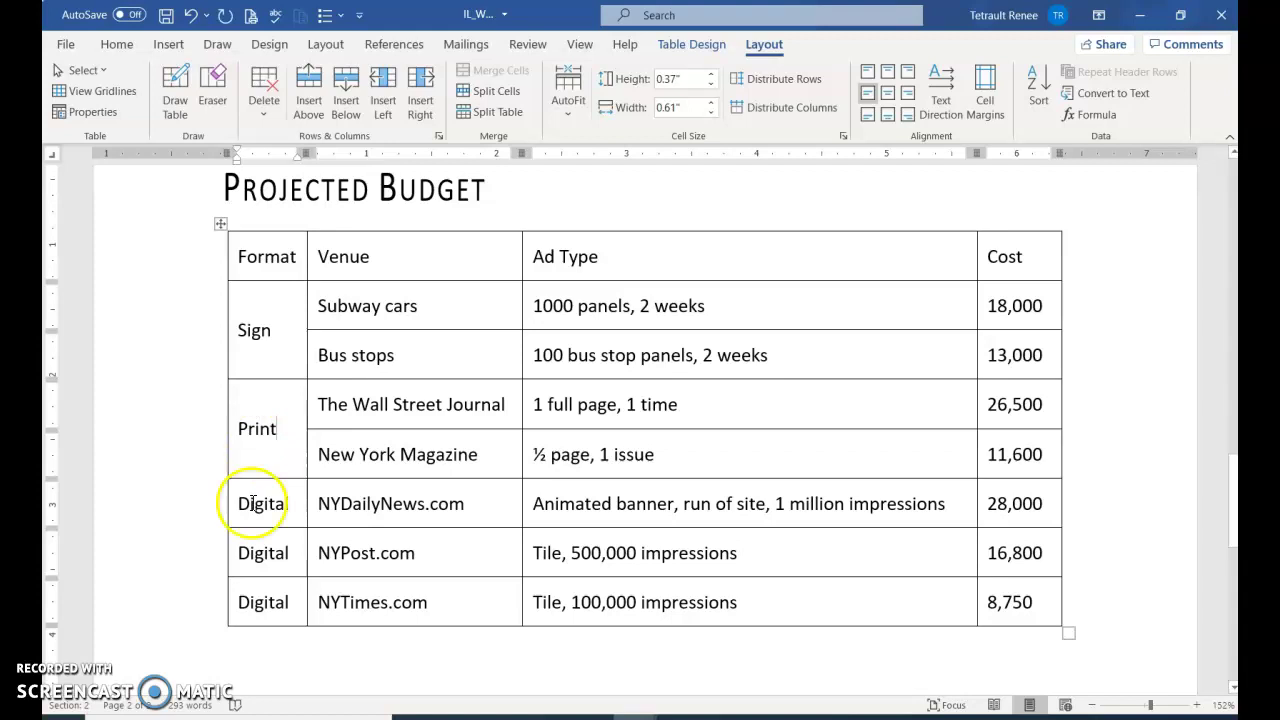
- Merge the three Digital cells in the Format column and delete the two extra Digital entries
left_click_drag(240, 502, 257, 597)
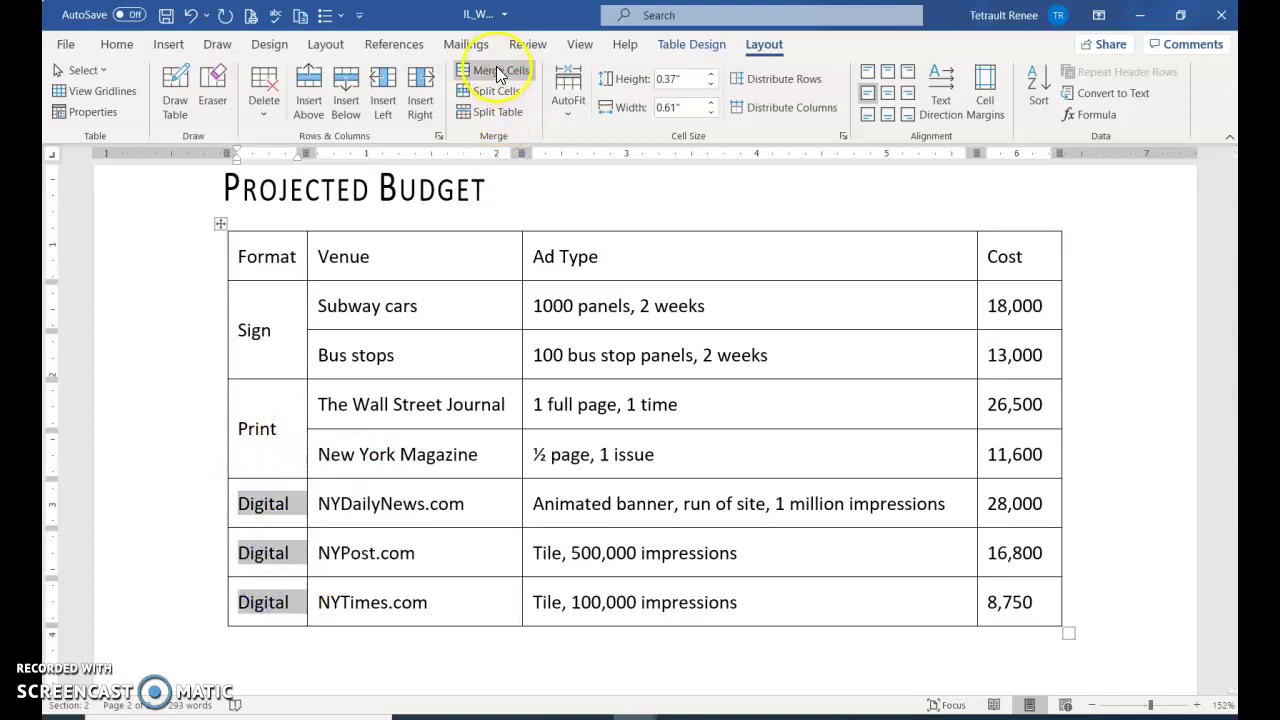
left_click(492, 70)
left_click(255, 526)
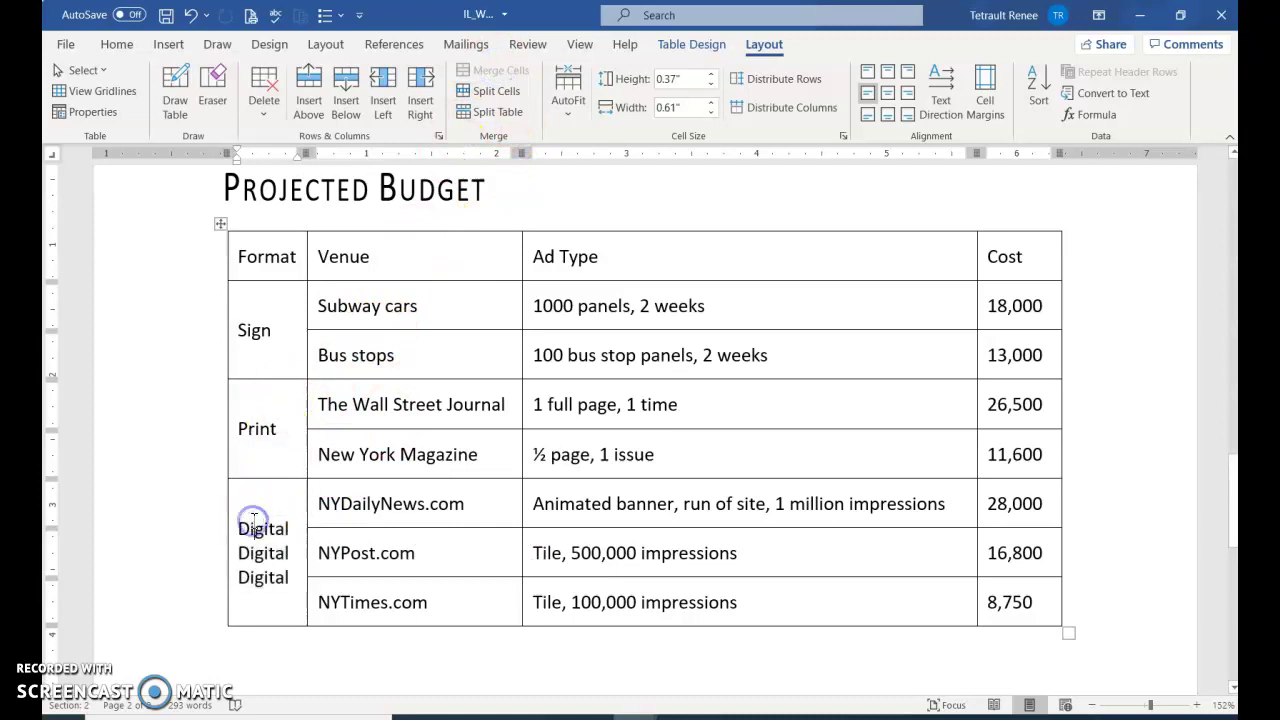
triple_click(251, 526)
left_click_drag(258, 552, 294, 552)
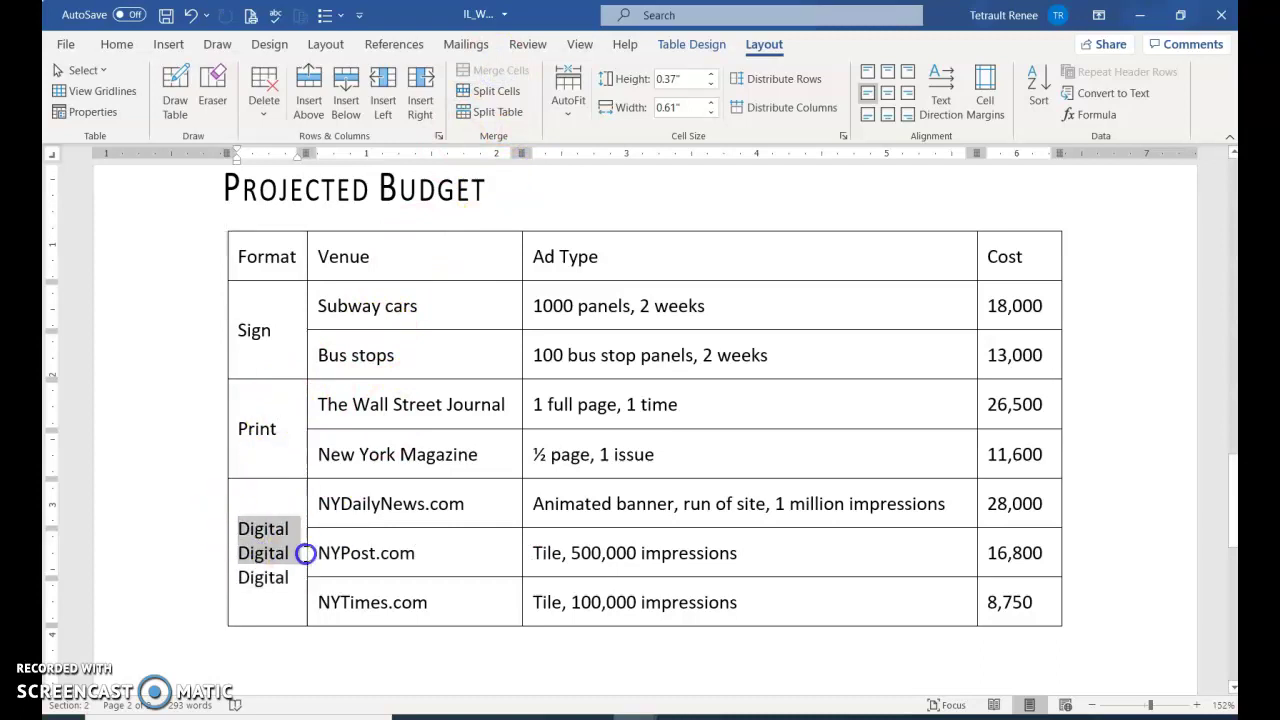
key("Delete")
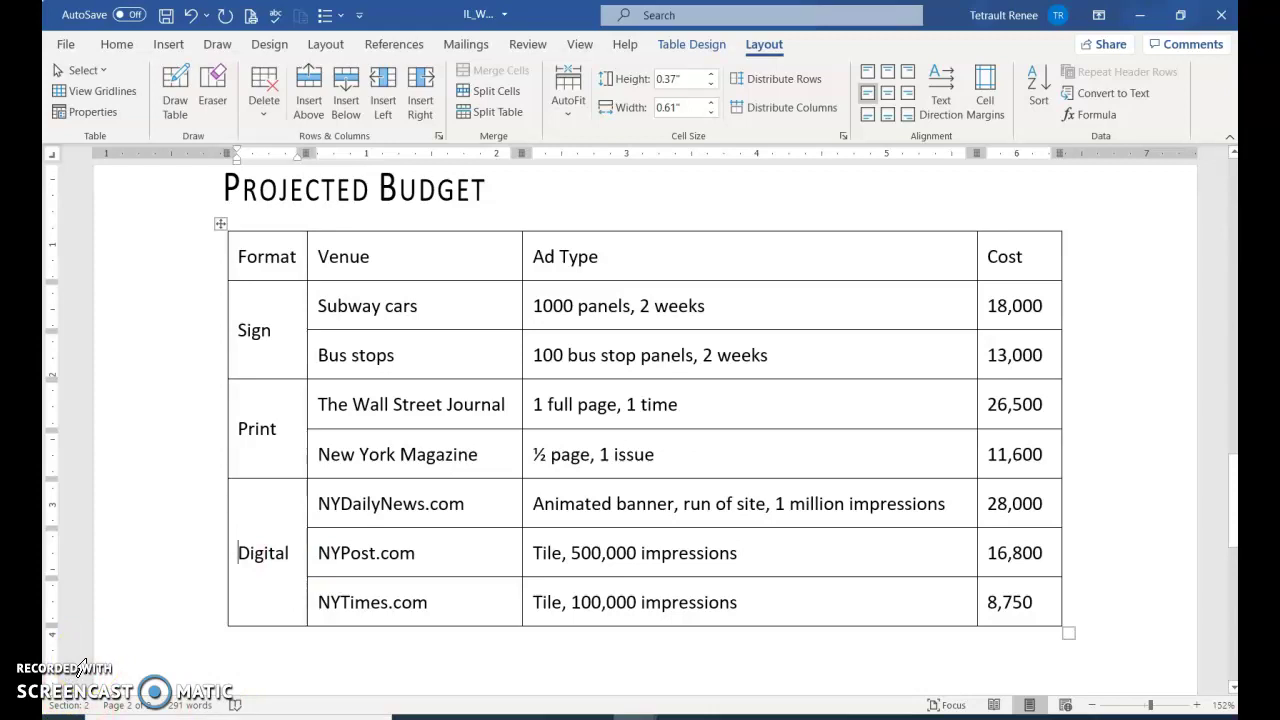
- Add a row below the NYTimes.com row and merge its first three cells into one
left_click(451, 600)
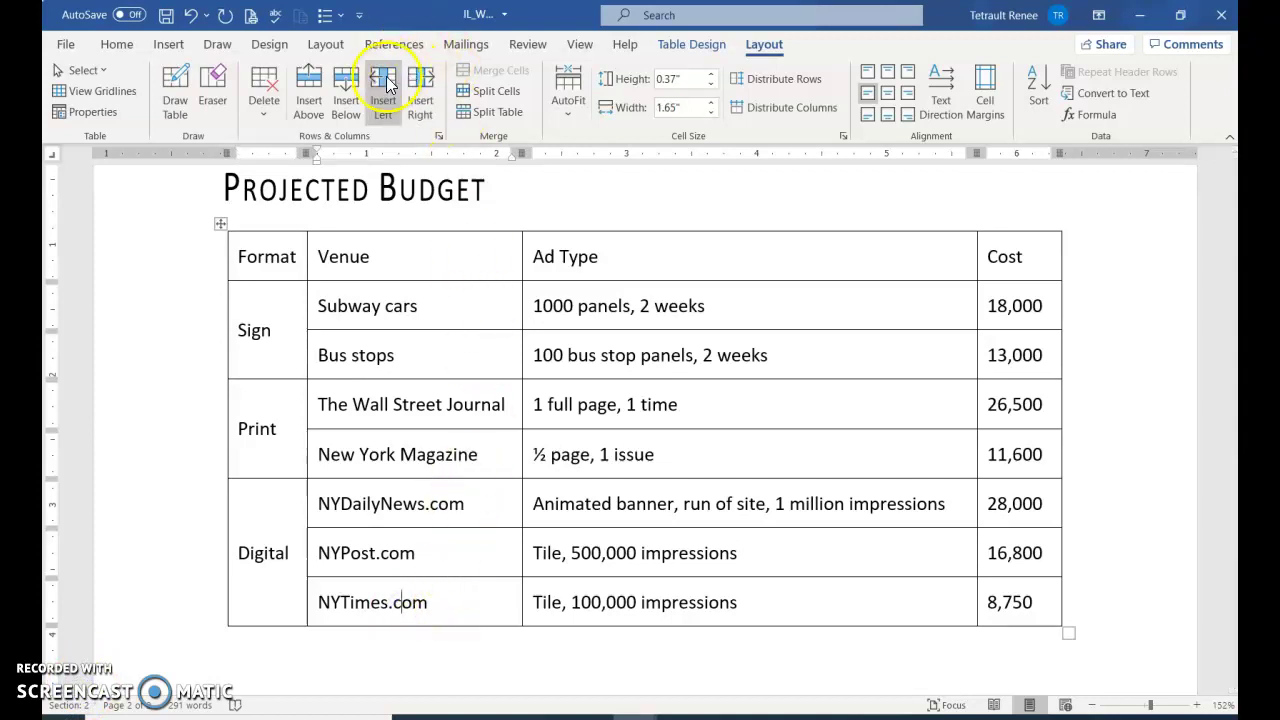
left_click(350, 100)
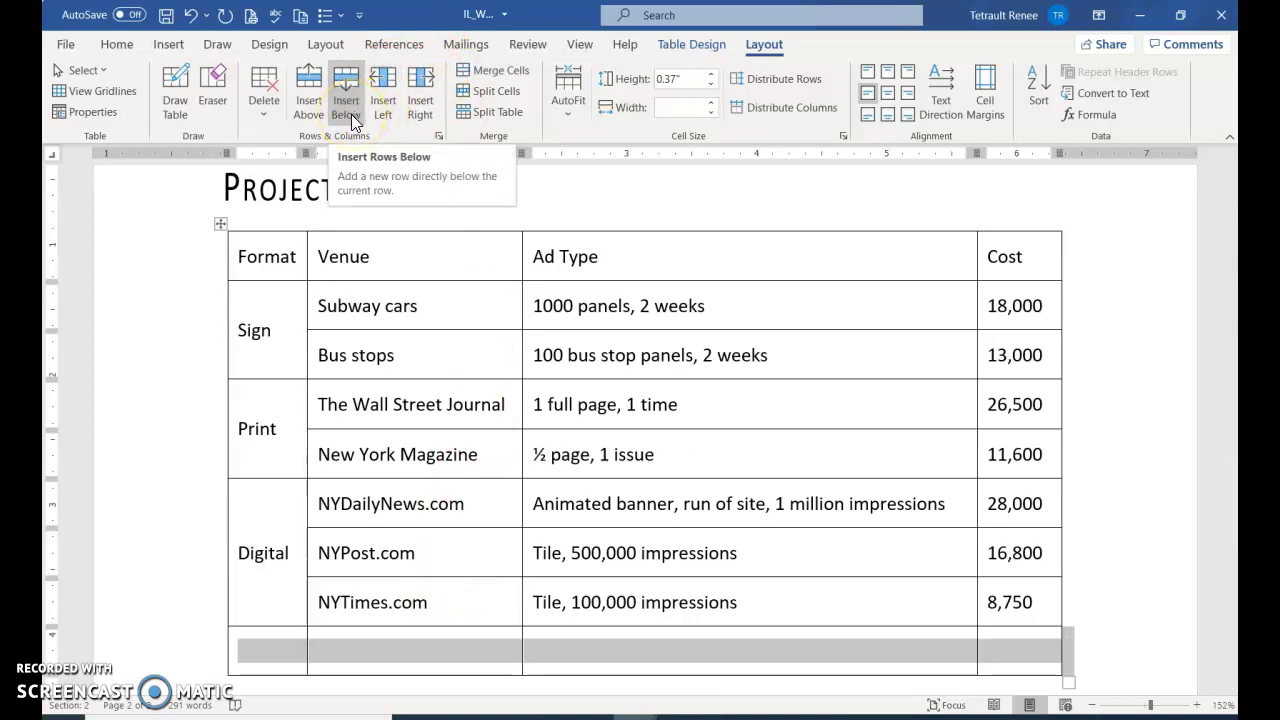
left_click_drag(455, 627, 455, 629)
left_click(271, 654)
left_click_drag(271, 648, 613, 654)
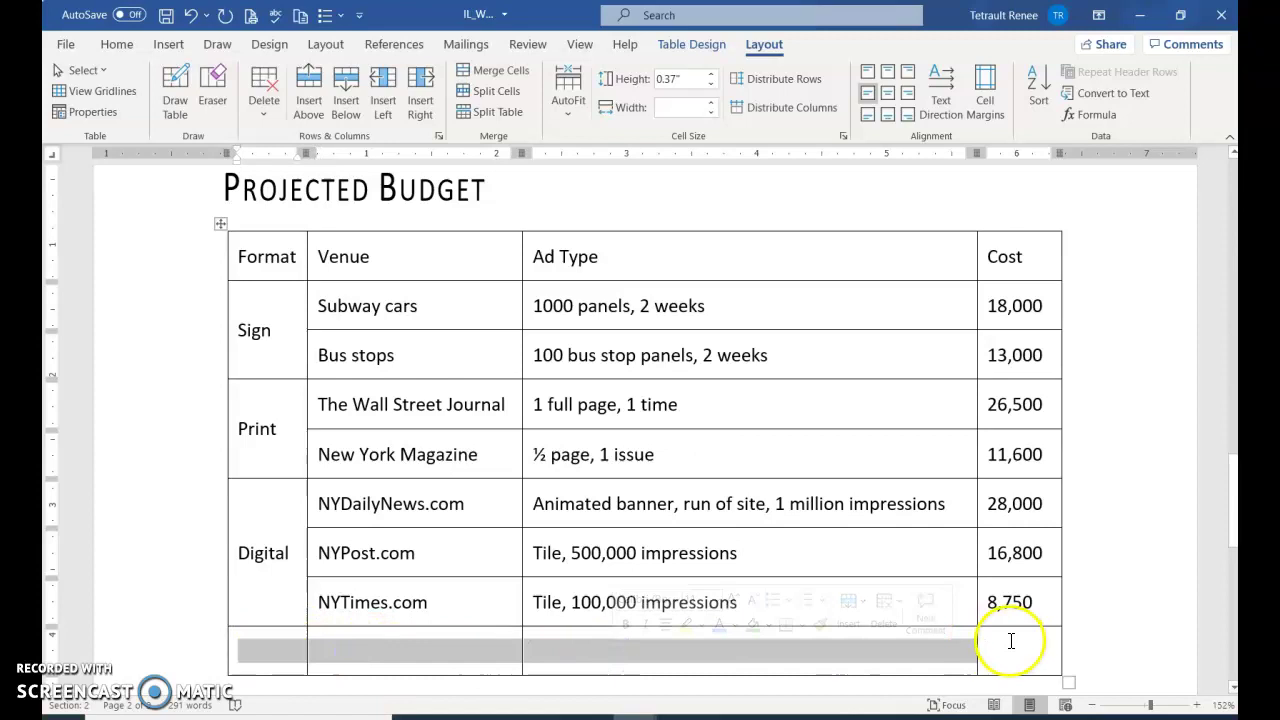
left_click(500, 70)
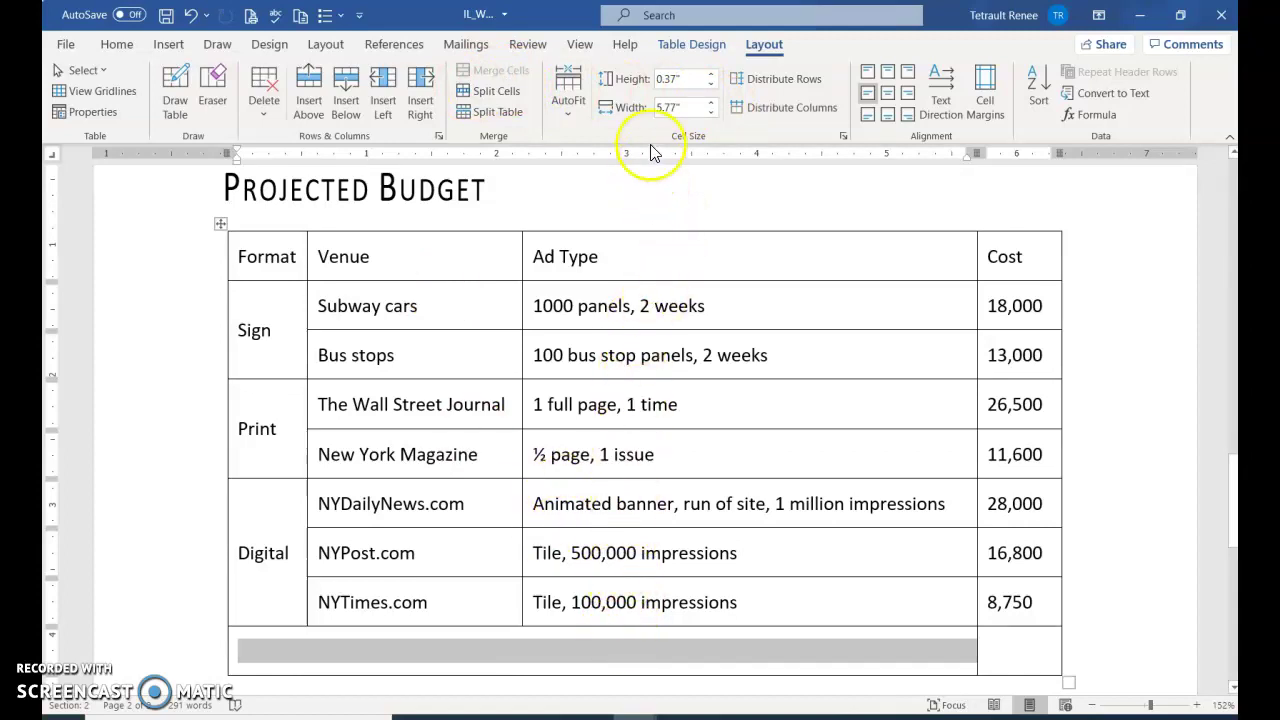
- Split the merged cell in the table's last row into 1 column and 3 rows
left_click(510, 93)
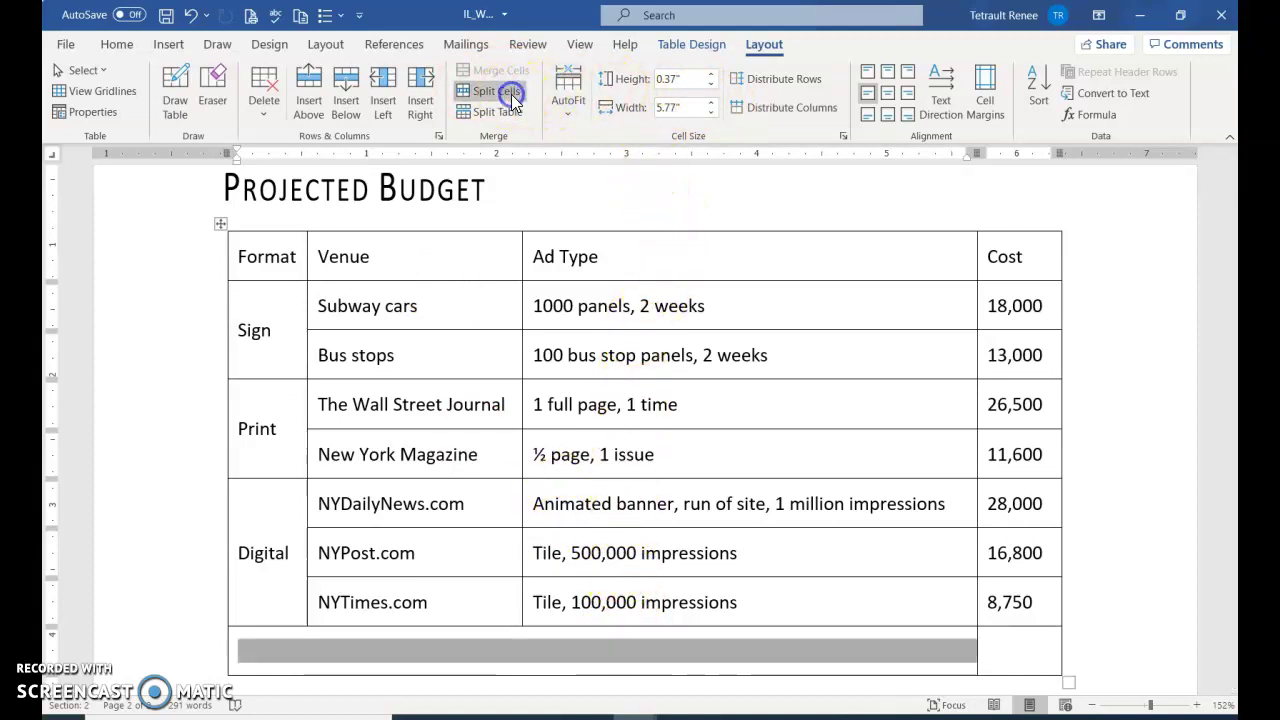
left_click(710, 326)
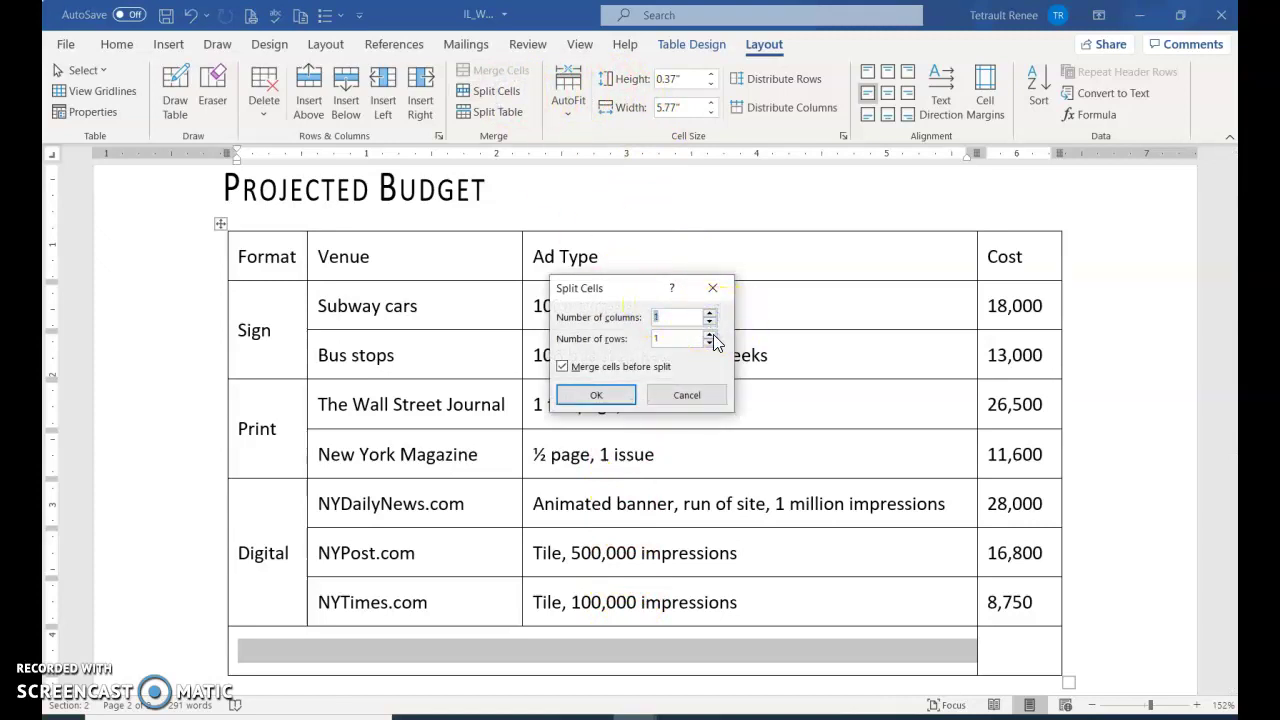
left_click(626, 398)
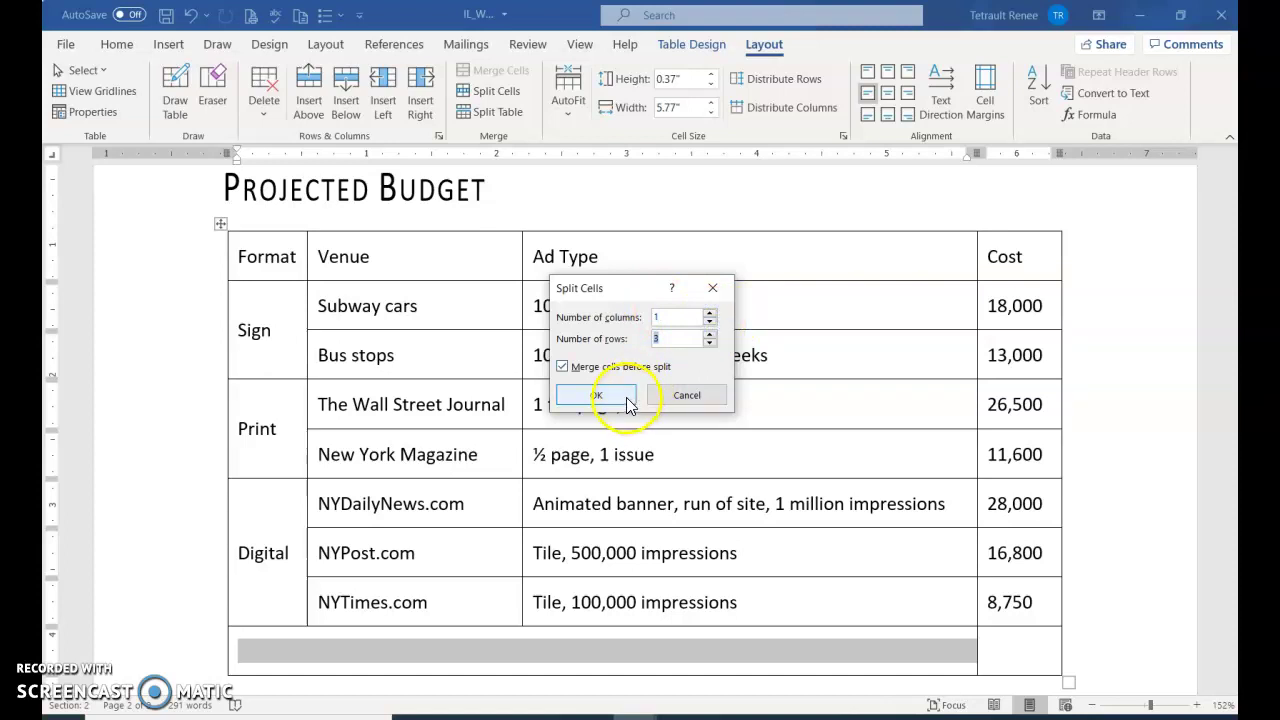
scroll(1120, 650, "down", 1)
scroll(1150, 615, "down", 3)
- Split the empty cell at the end of the Cost column into 1 column and 3 rows
left_click(1002, 552)
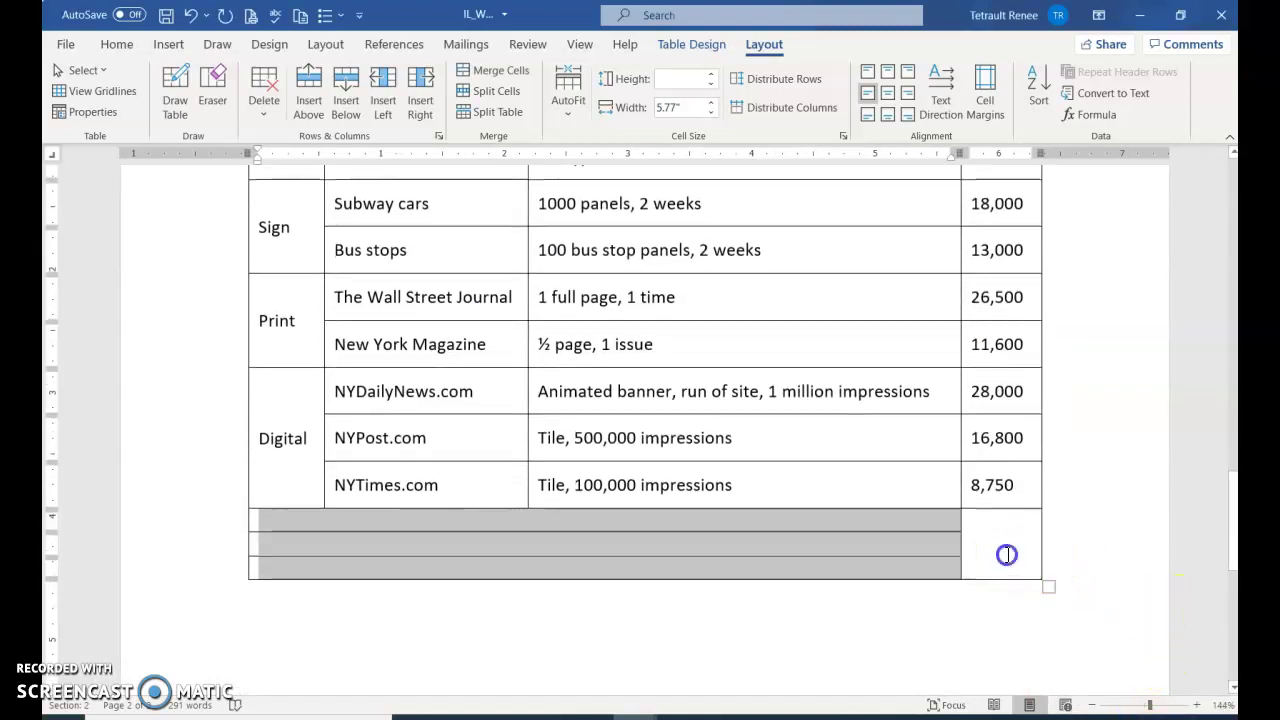
left_click(486, 92)
left_click(710, 321)
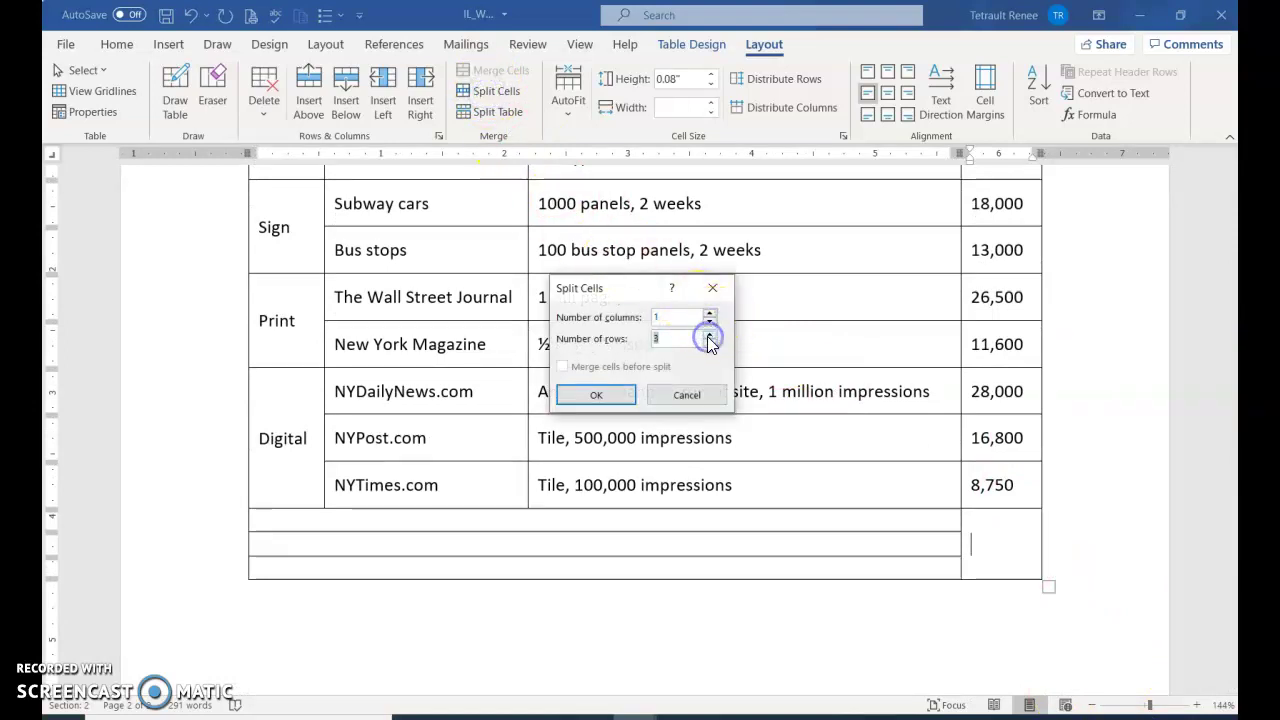
left_click(596, 394)
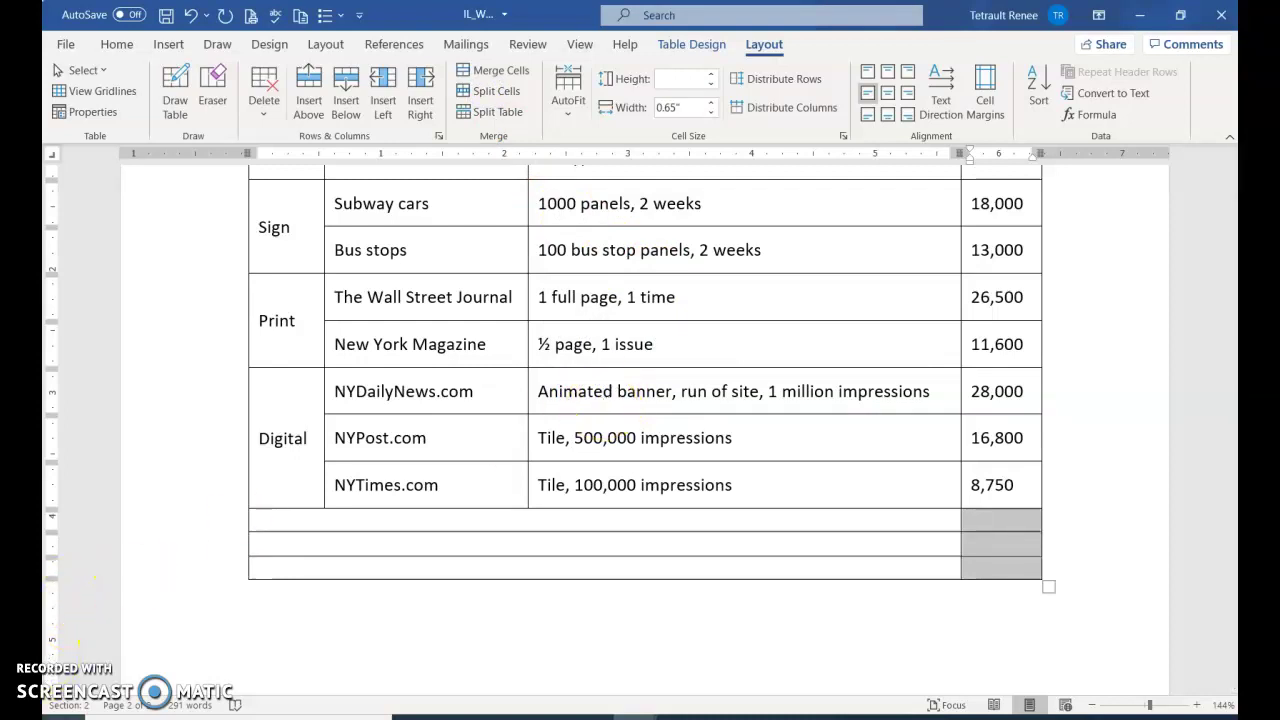
- Enter the label "Total Cost" in the wide cell of the first empty row below the NYTimes.com row
left_click(308, 533)
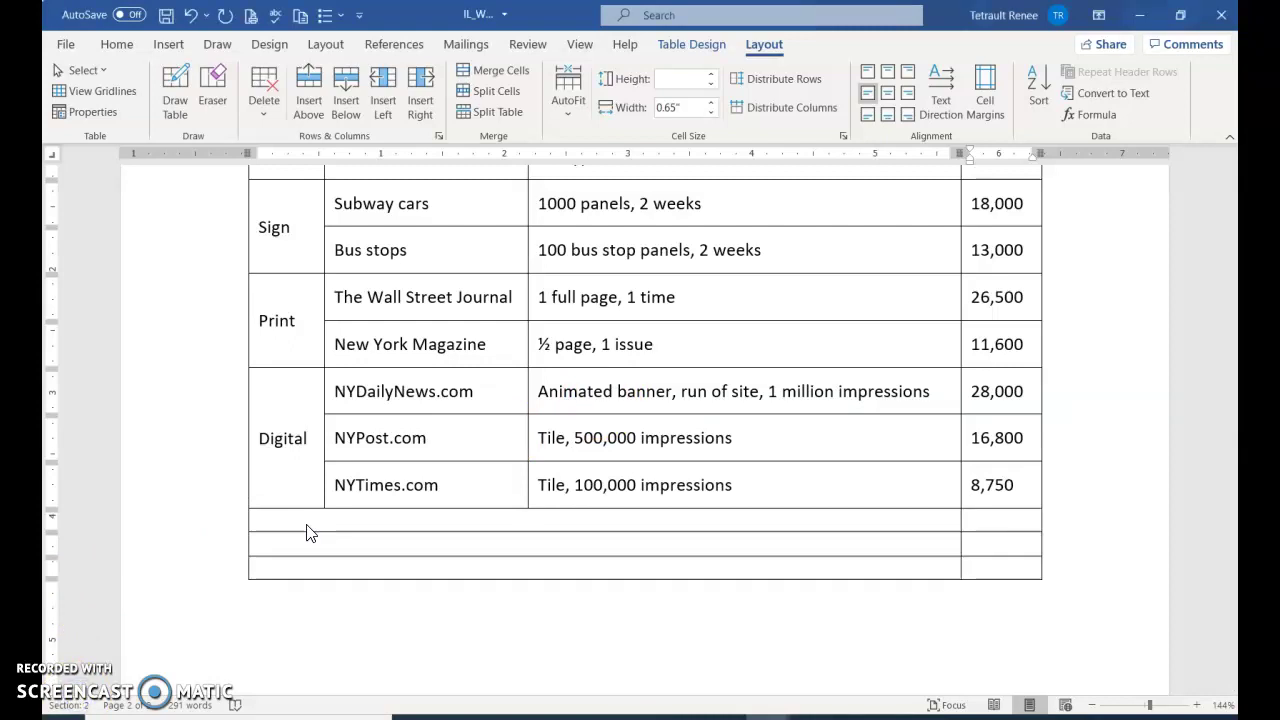
left_click(307, 516)
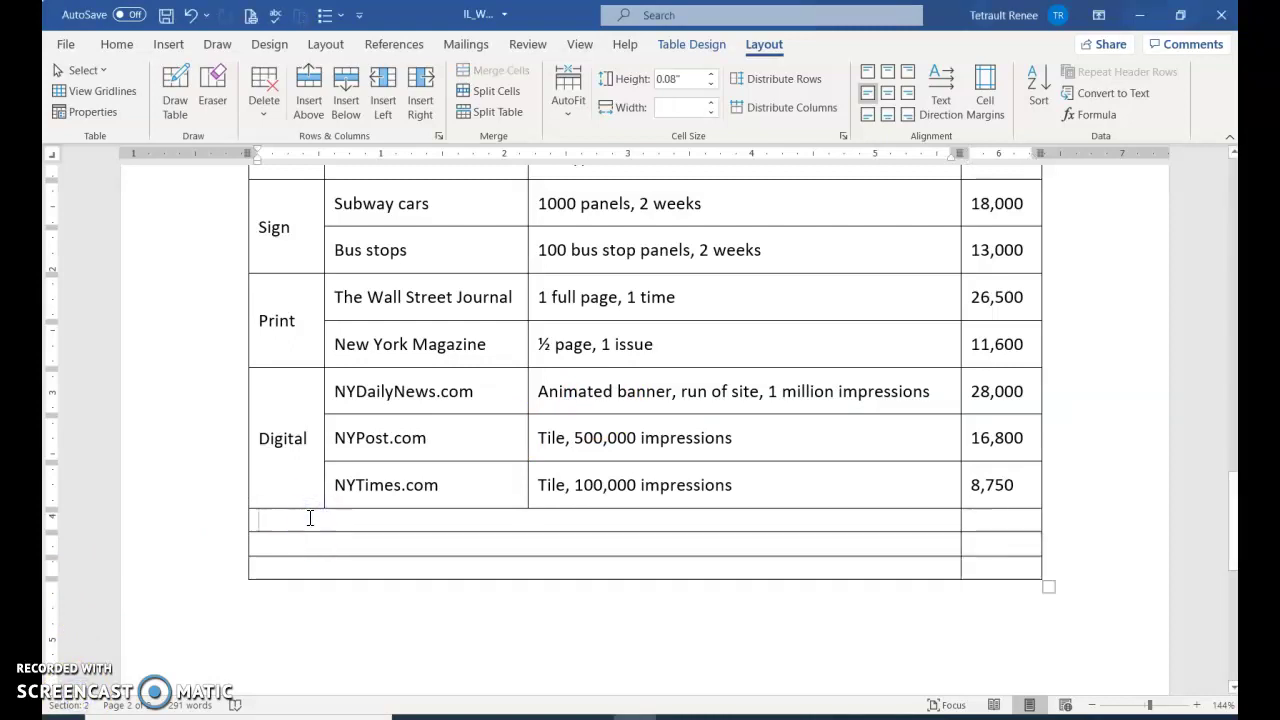
type("Totla C")
type("o")
key("BackSpace")
key("BackSpace")
key("BackSpace")
key("BackSpace")
type("l Cost")
key("Tab")
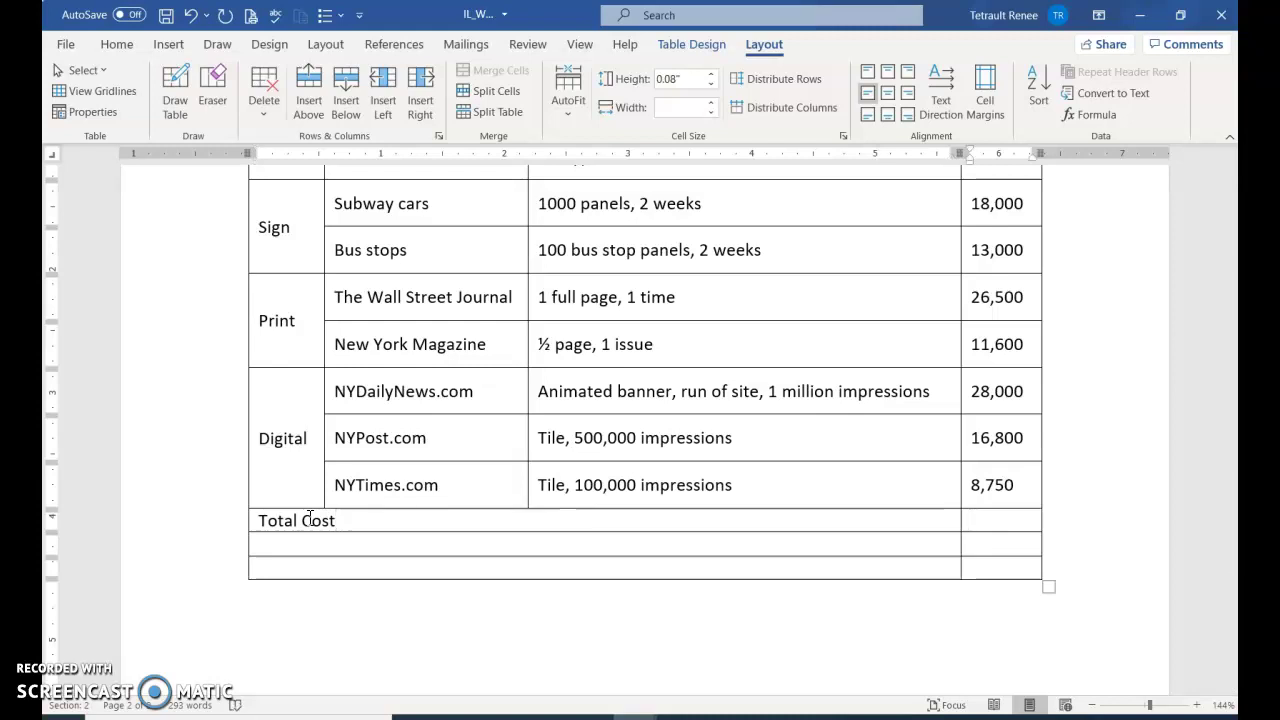
- Insert the formula =SUM(ABOVE) in the Cost cell of the Total Cost row
scroll(1054, 200, "up", 1)
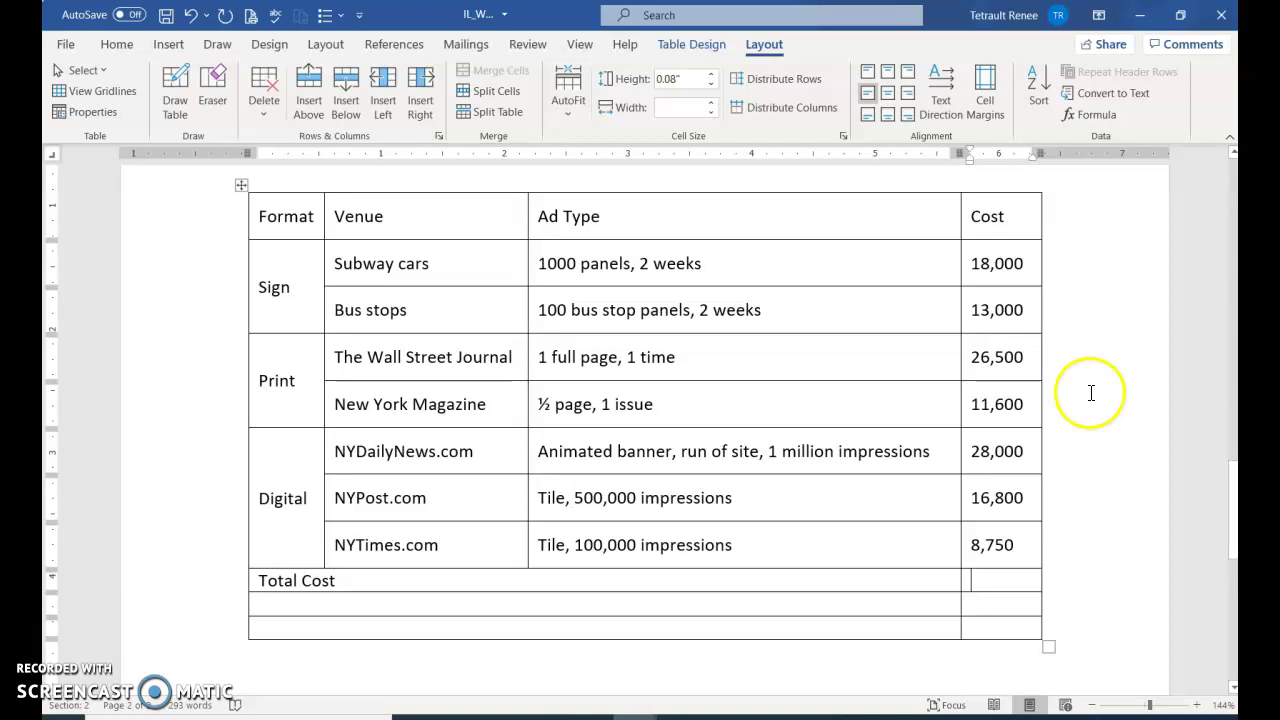
left_click(1137, 317)
left_click(1221, 224)
left_click(1175, 254)
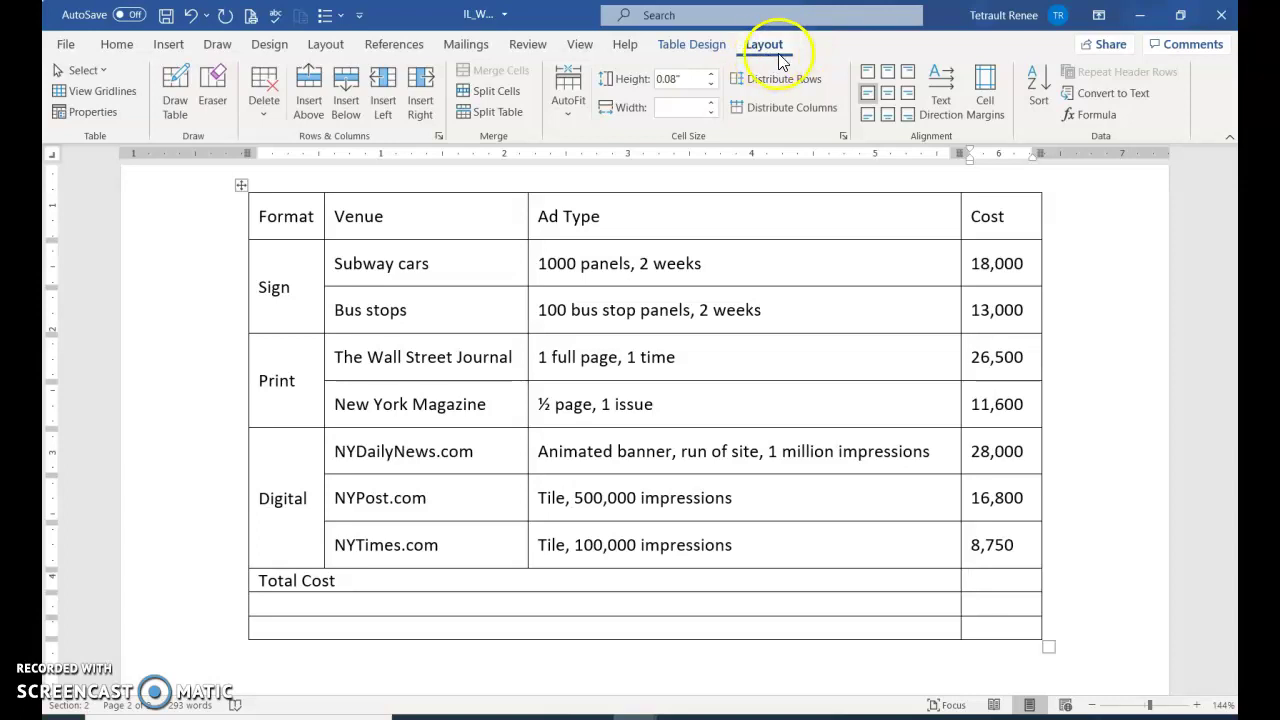
left_click(1114, 121)
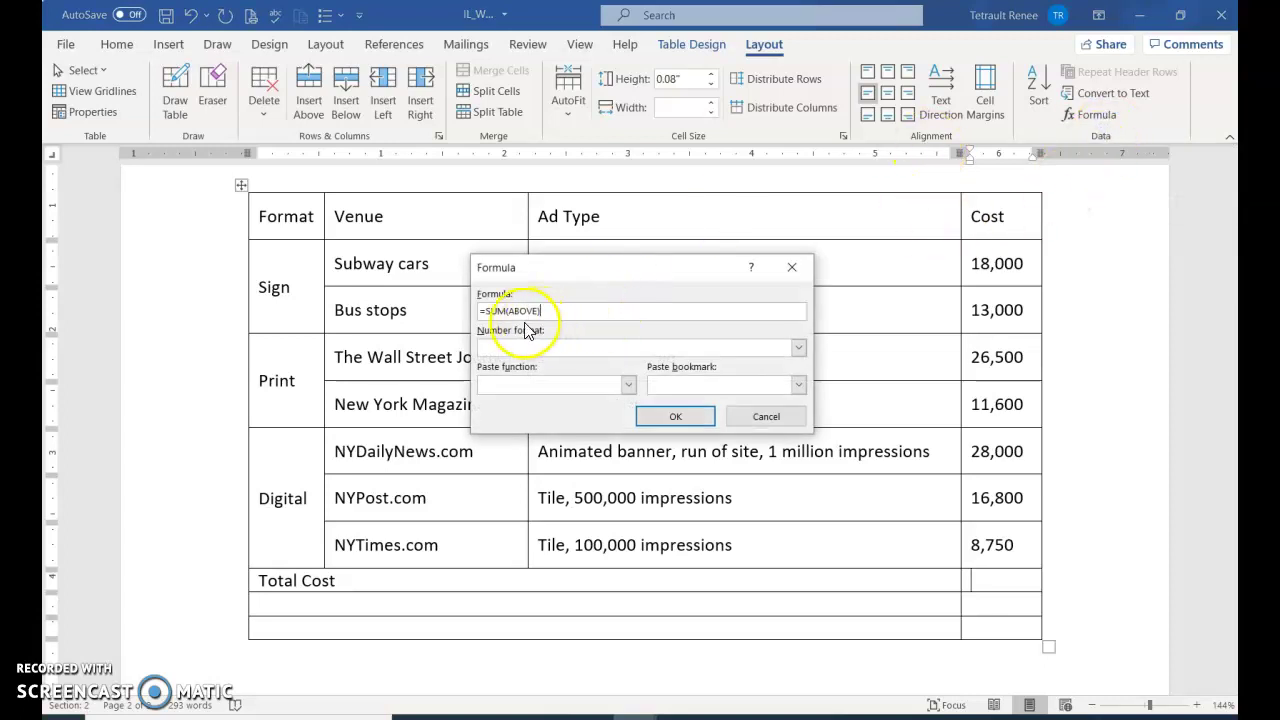
left_click(697, 418)
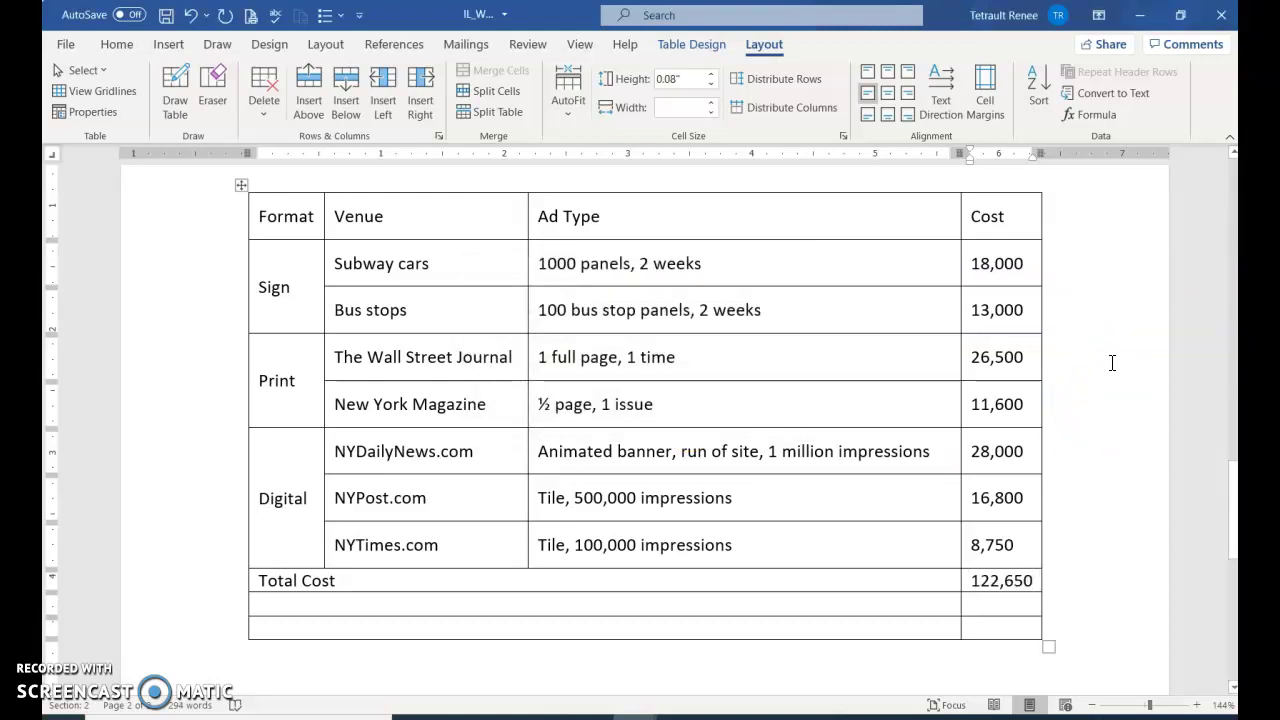
- Change the NYTimes.com cost to 9,500
key("Up")
left_click(940, 565)
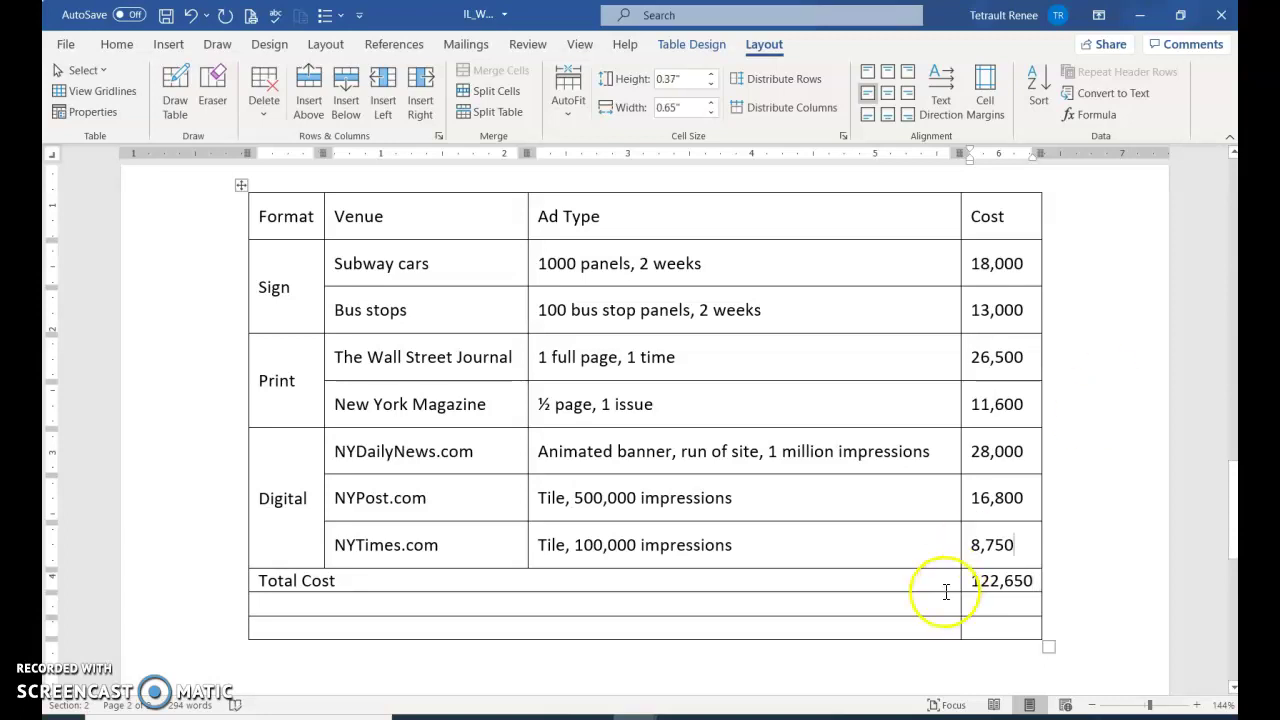
left_click(935, 562)
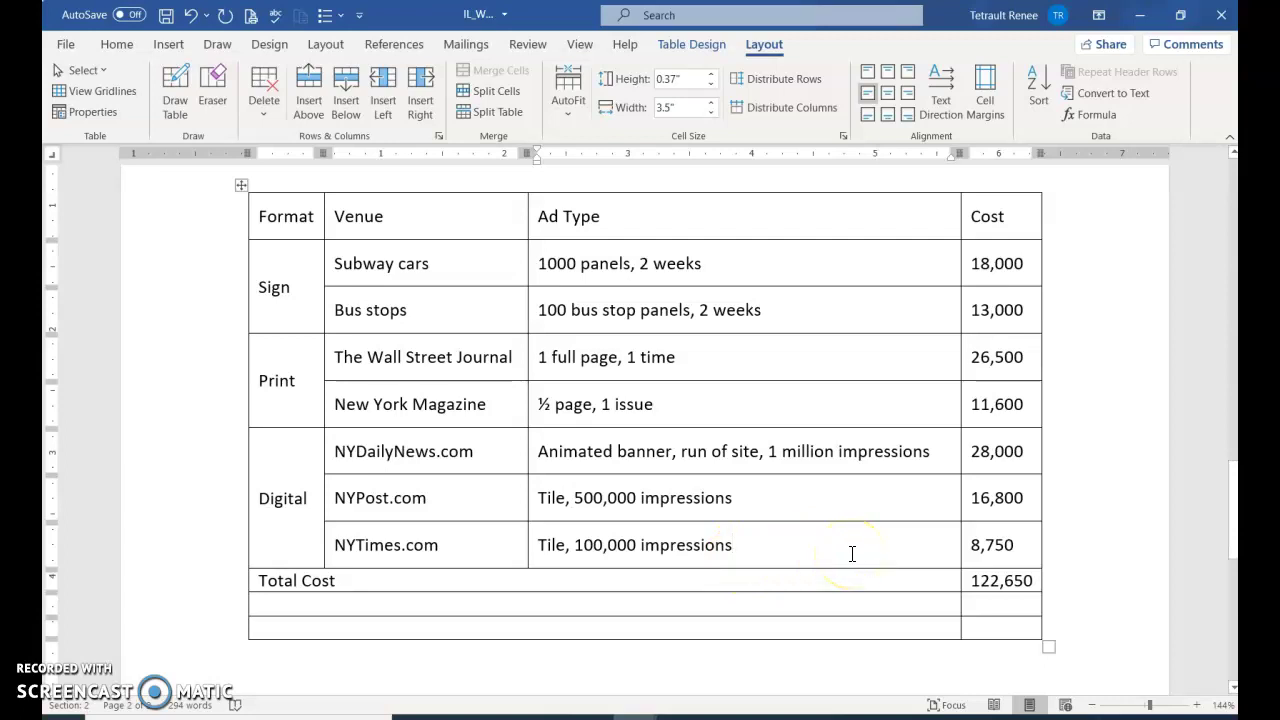
key("Tab")
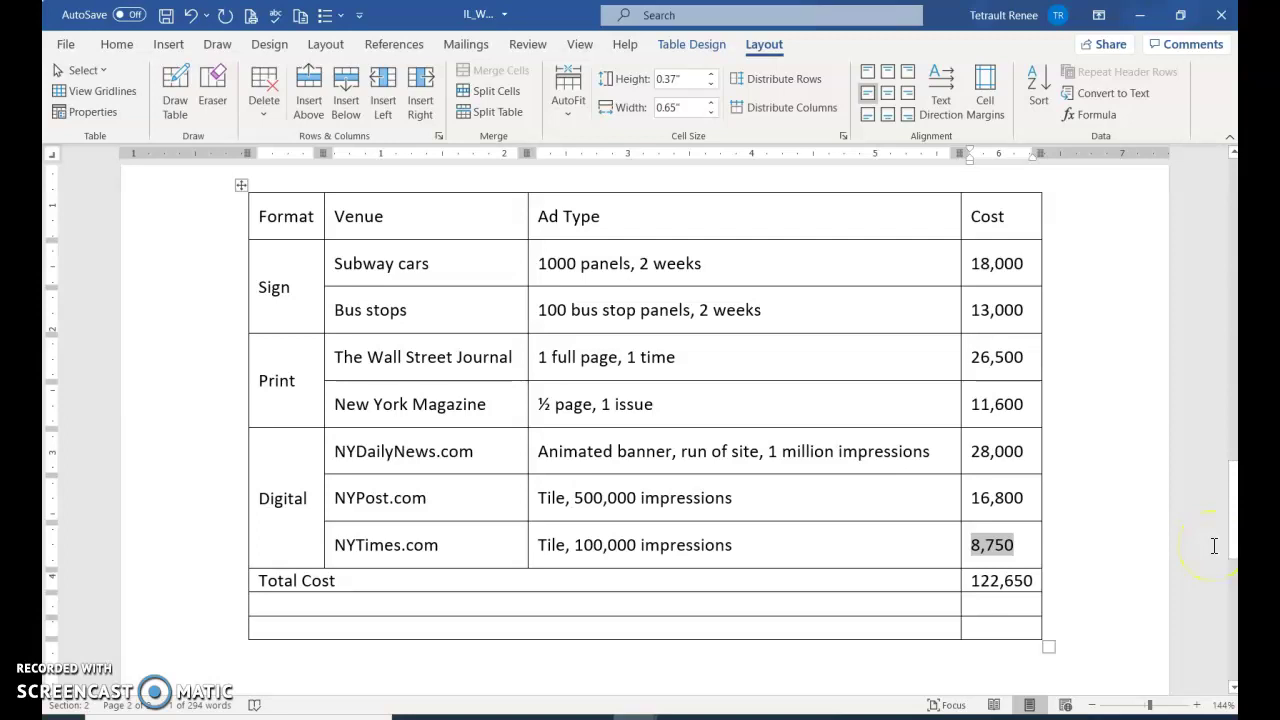
type("9,500")
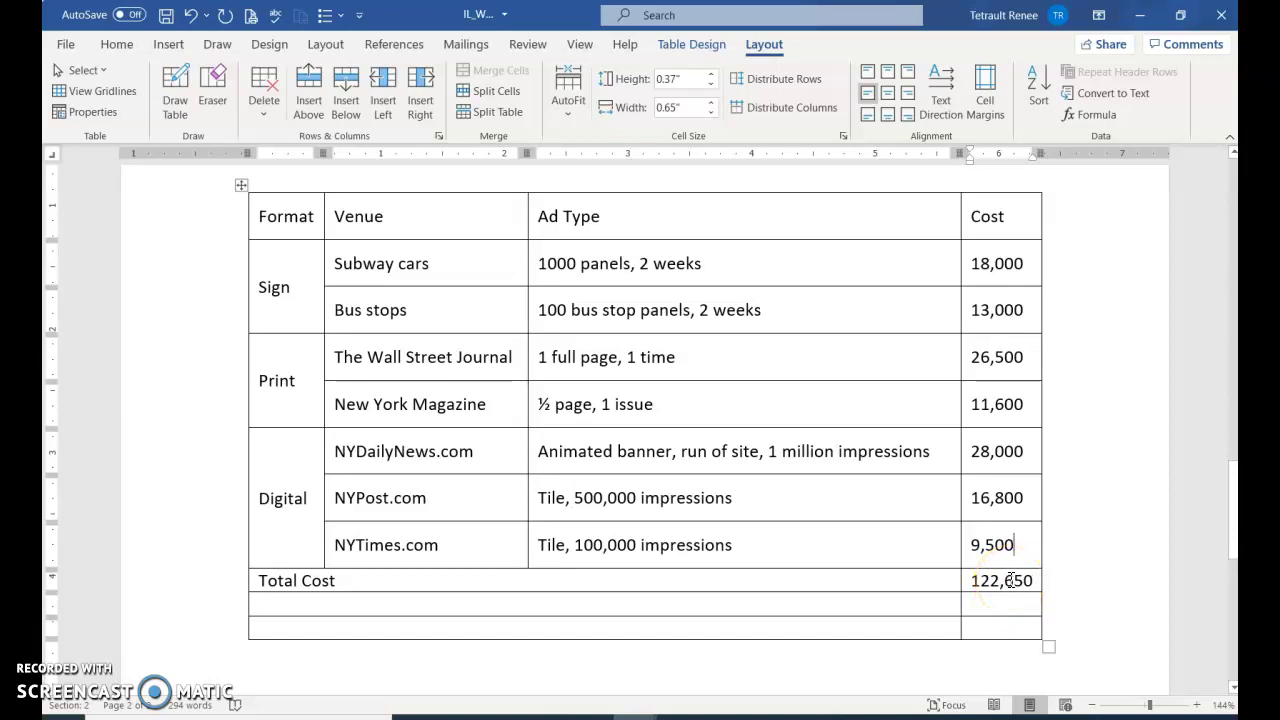
- Update the formula field in the Total Cost row to recalculate the sum
left_click(1012, 580)
left_click(1005, 583)
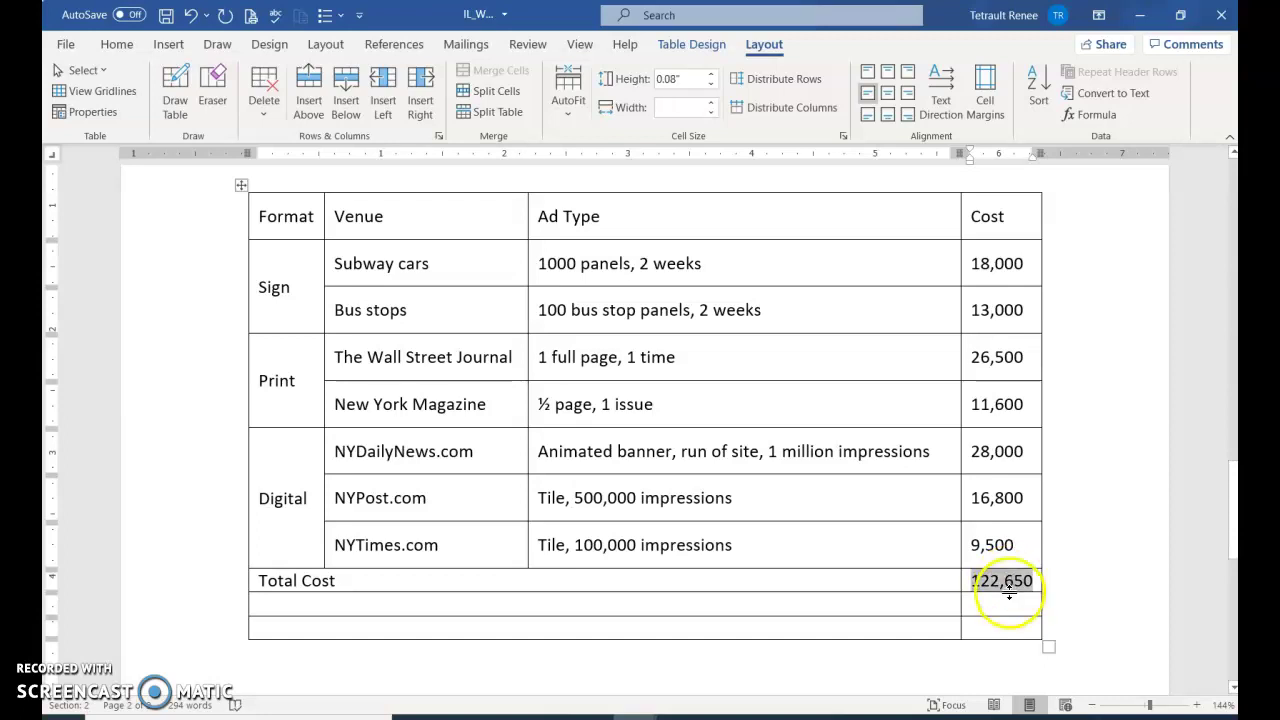
left_click(1001, 585)
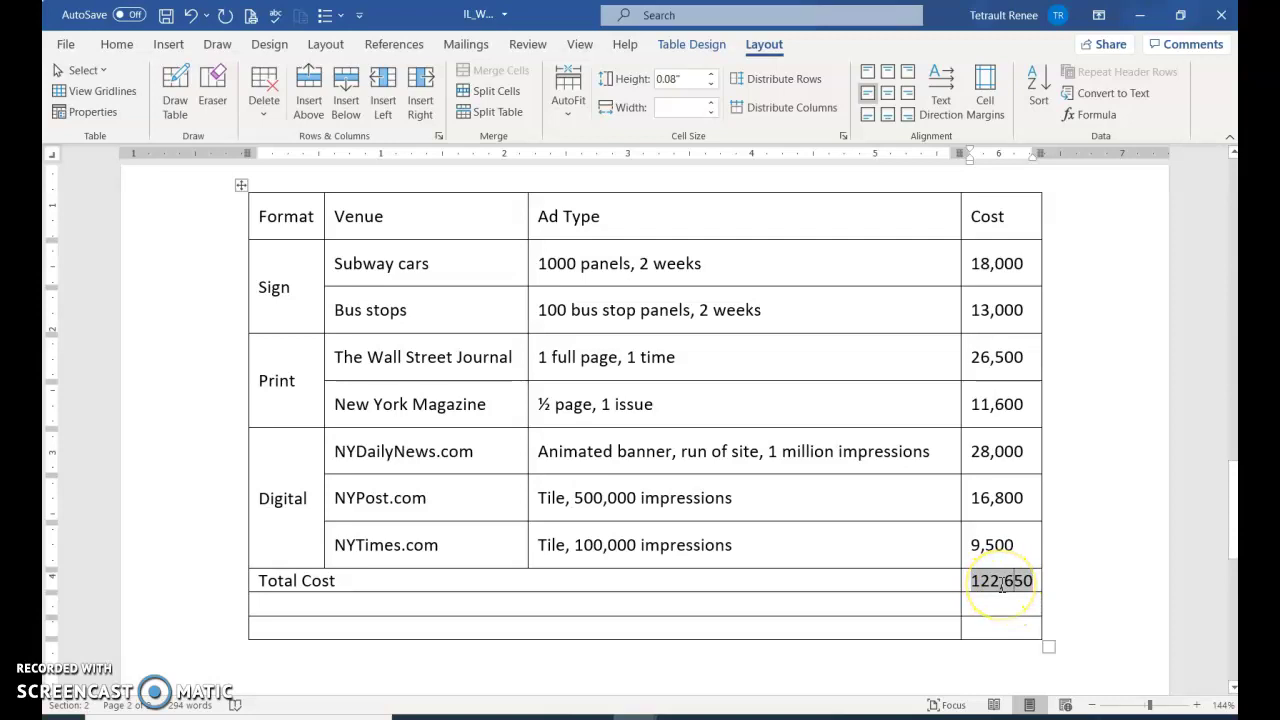
right_click(1001, 585)
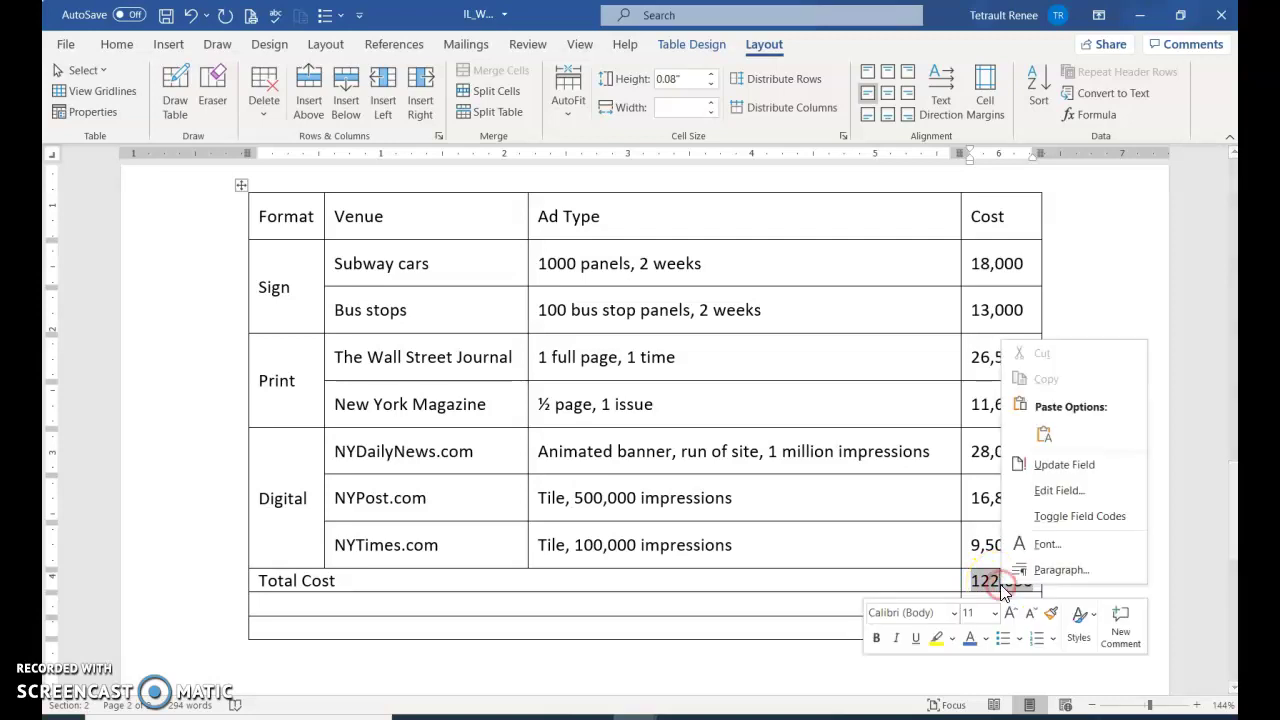
left_click(1040, 465)
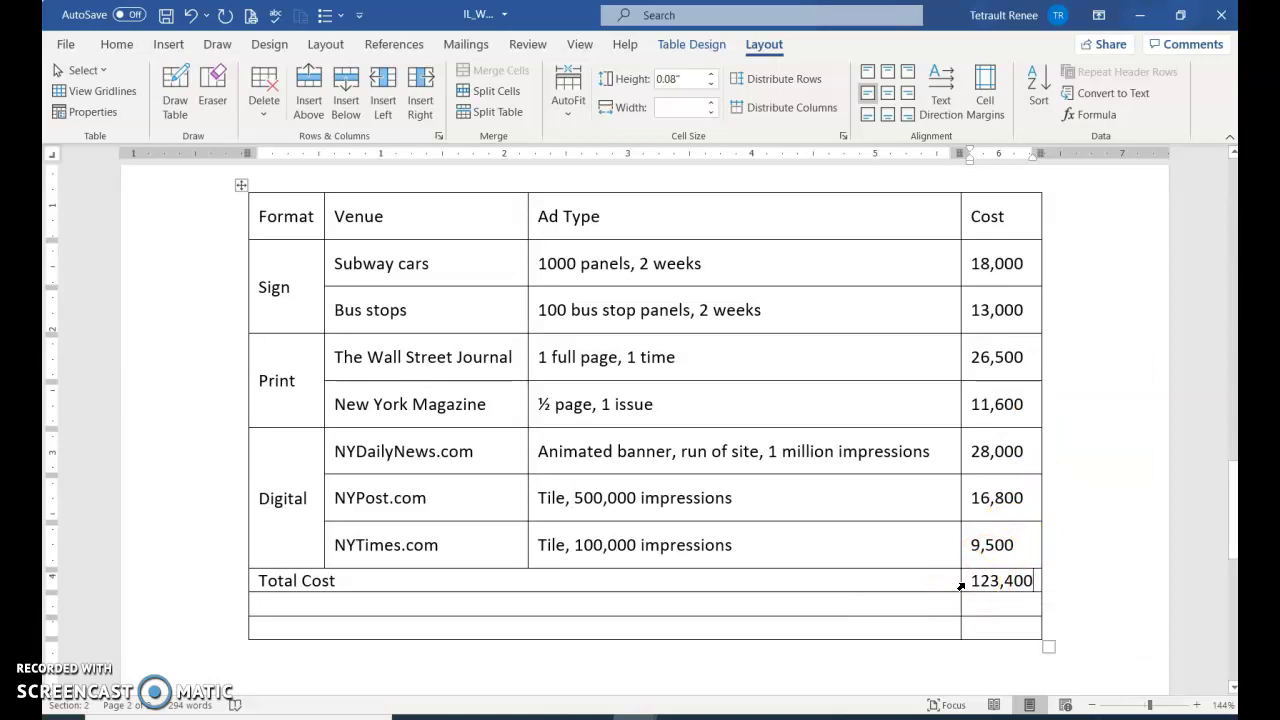
- Fill the next row with "Budgeted" and 125,000, and label the last row "Difference"
left_click(930, 594)
key("Down")
type("Budgeted")
key("Tab")
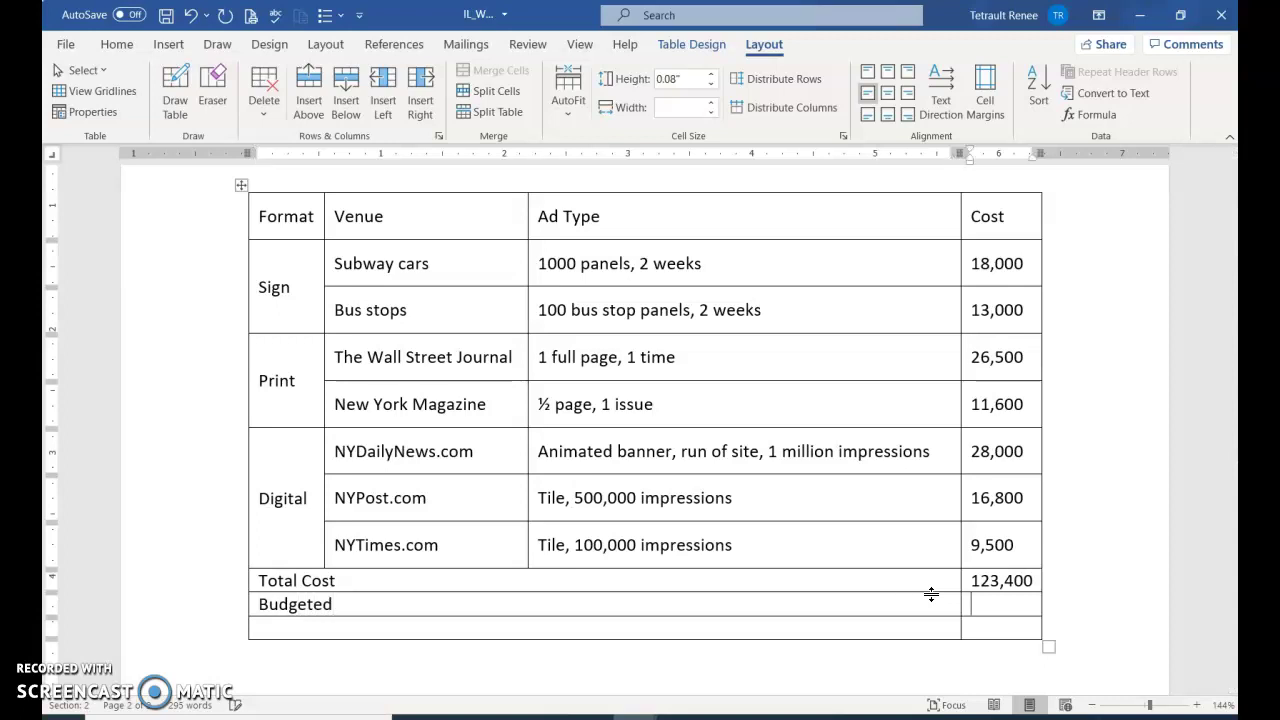
type("125,0")
key("Tab")
type("Difference")
key("Tab")
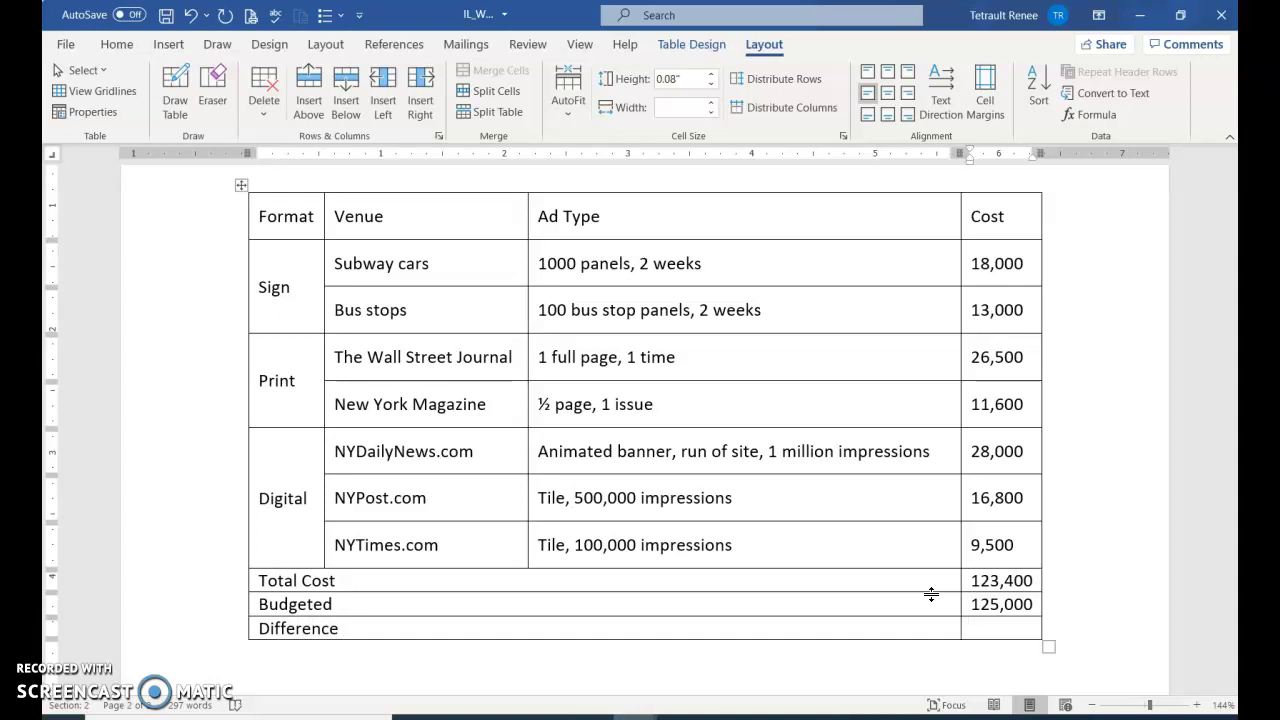
- Insert the formula =B9-B10 in the Cost cell of the Difference row
left_click(1097, 114)
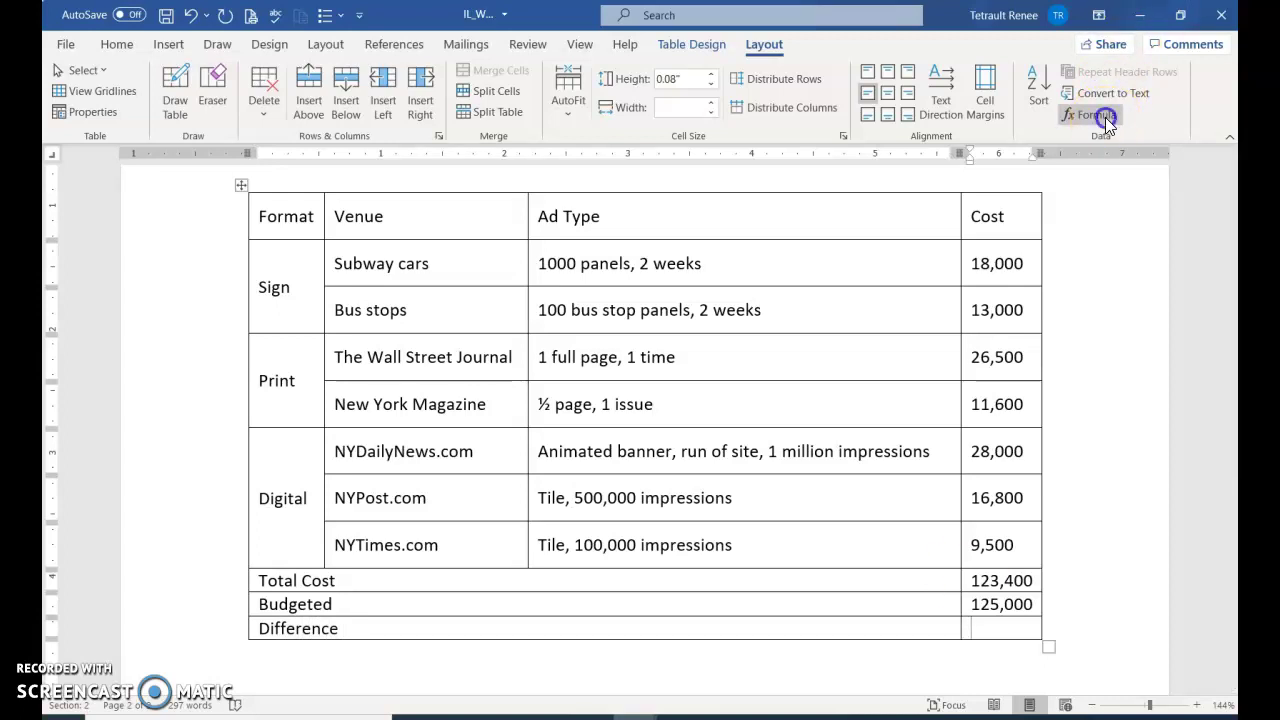
left_click_drag(557, 311, 483, 311)
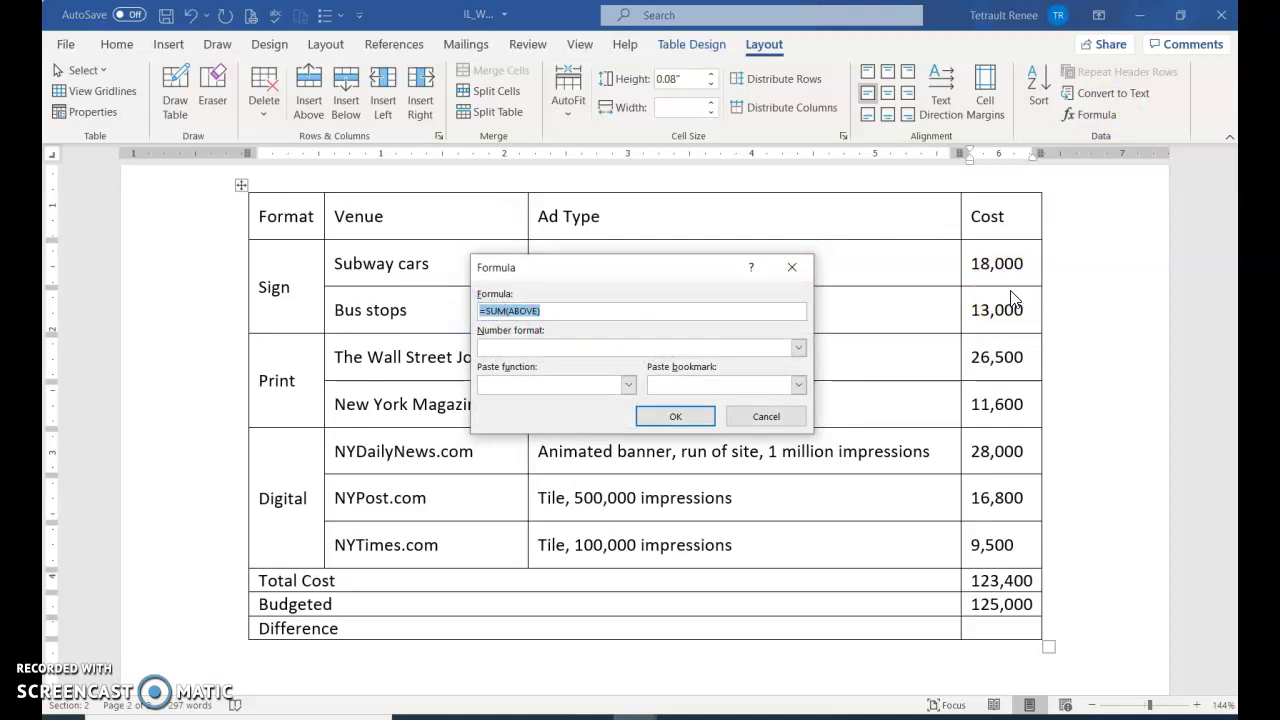
type("=")
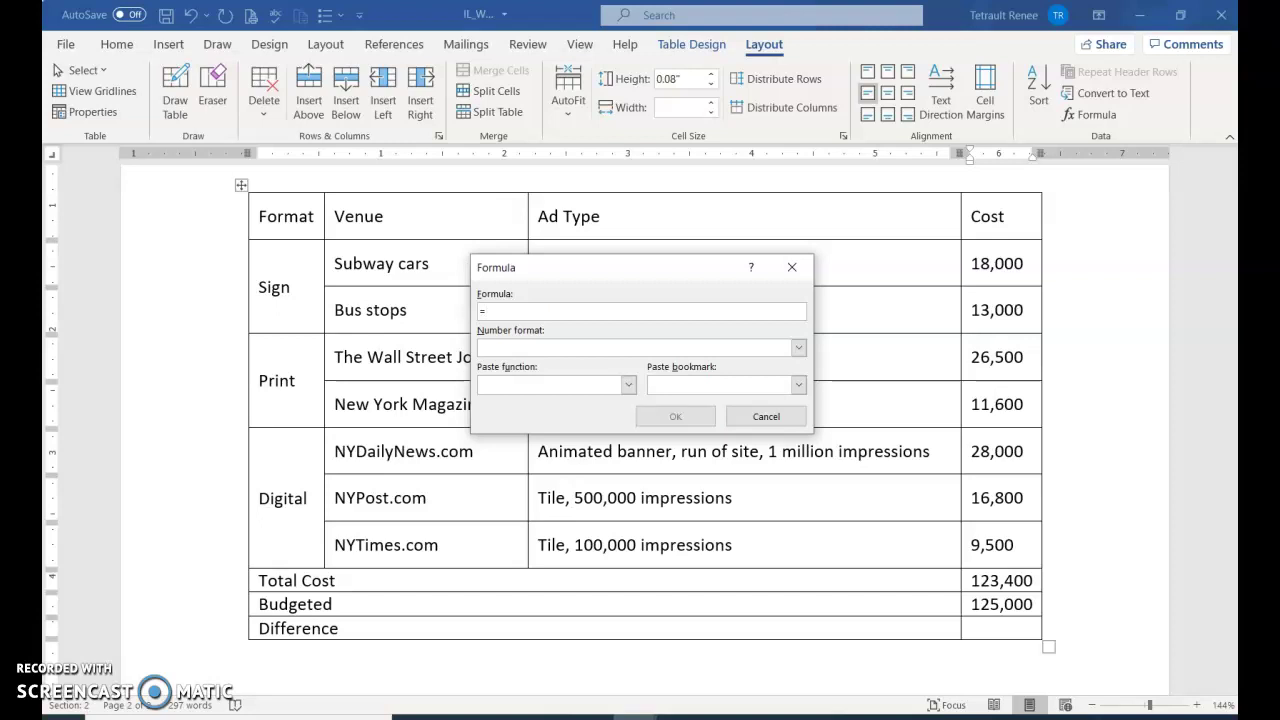
type("B9-B10")
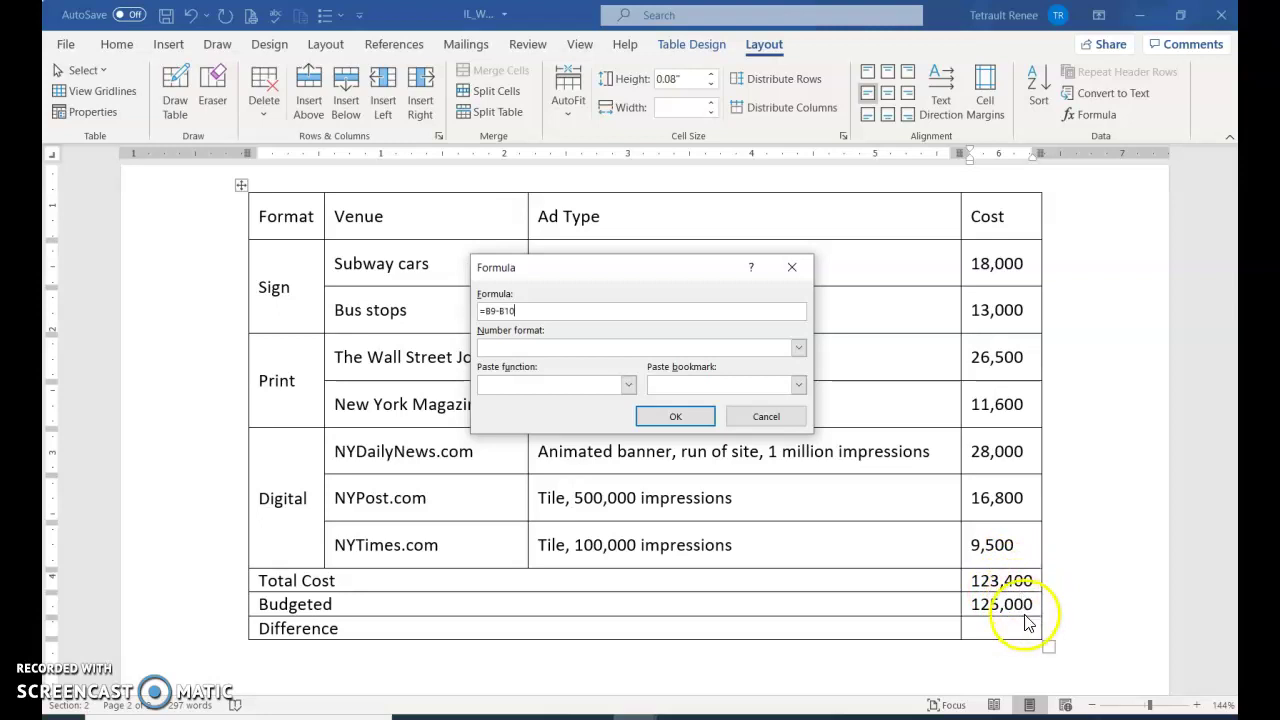
left_click(676, 430)
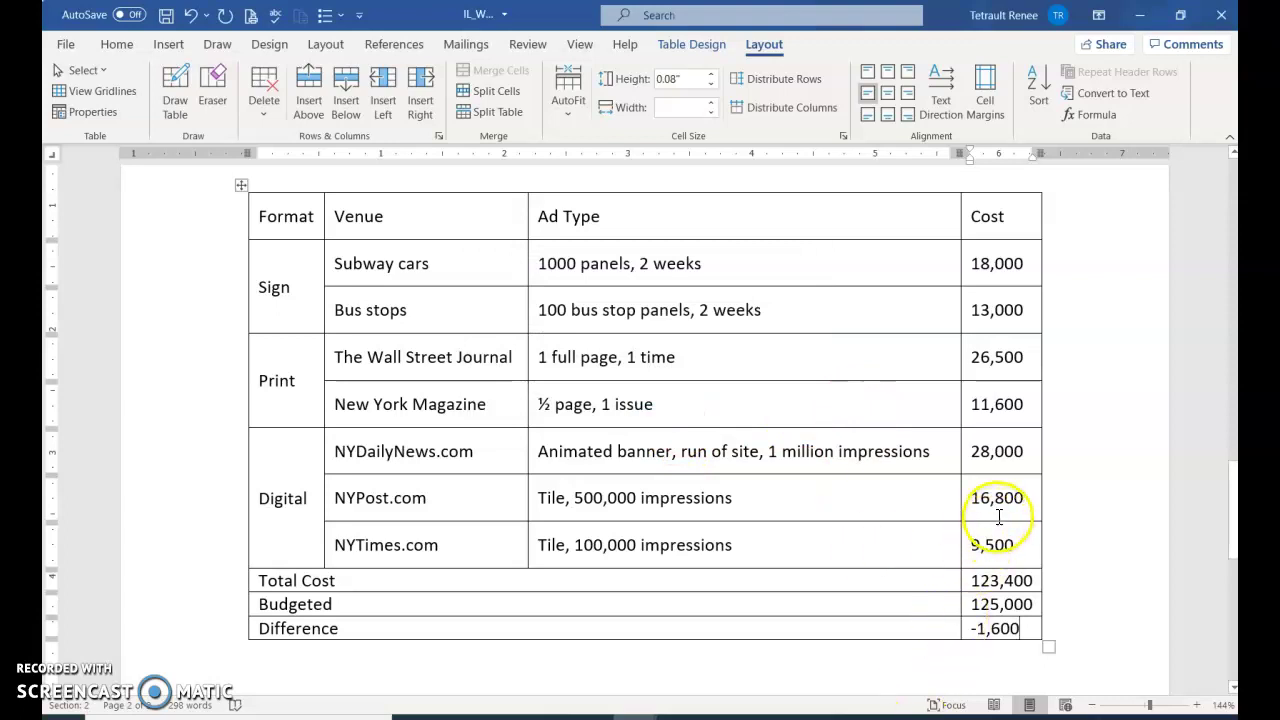
- Apply the blue Accent 1 table style from the second row of the List Tables group to the budget table
left_click(188, 657)
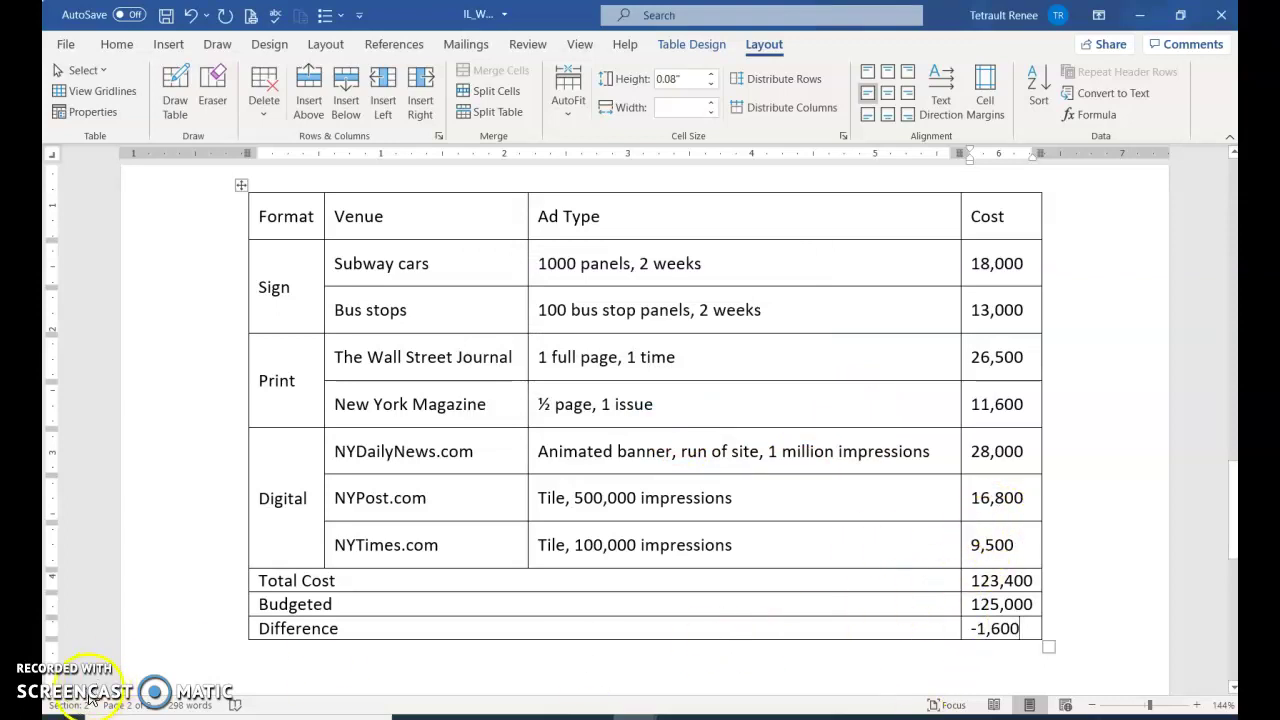
left_click(731, 368)
left_click(728, 399)
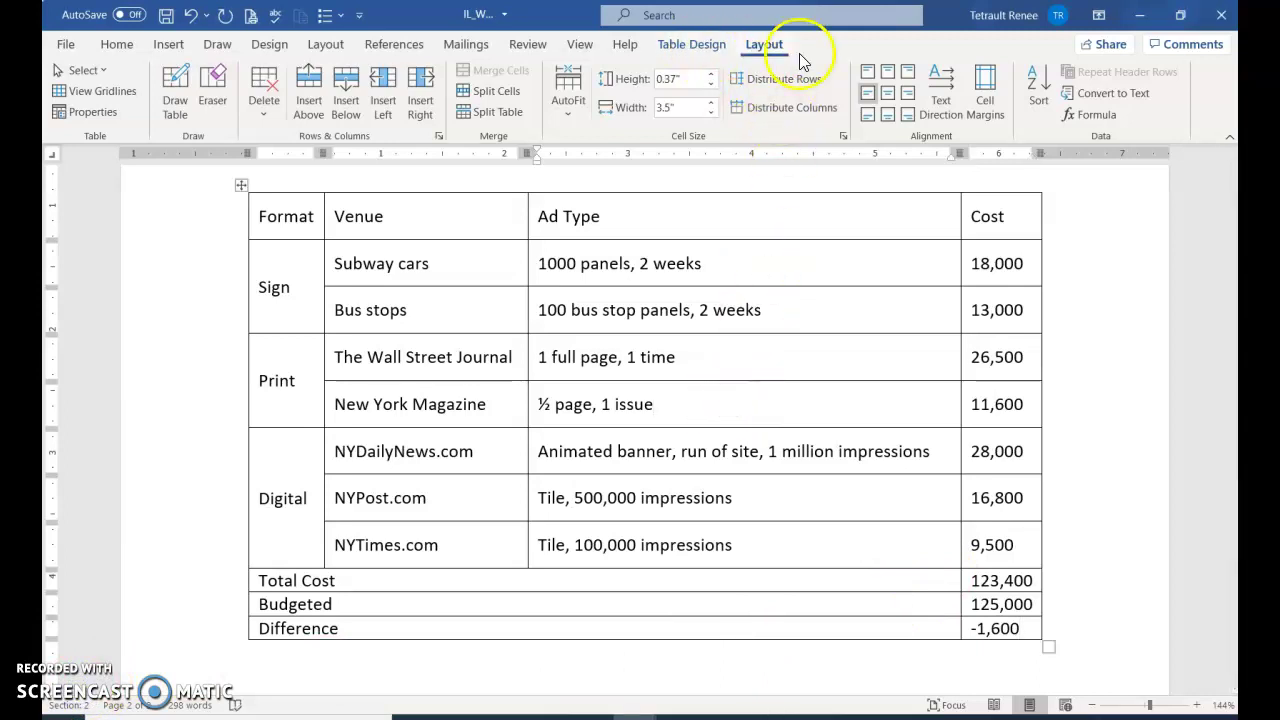
left_click(709, 49)
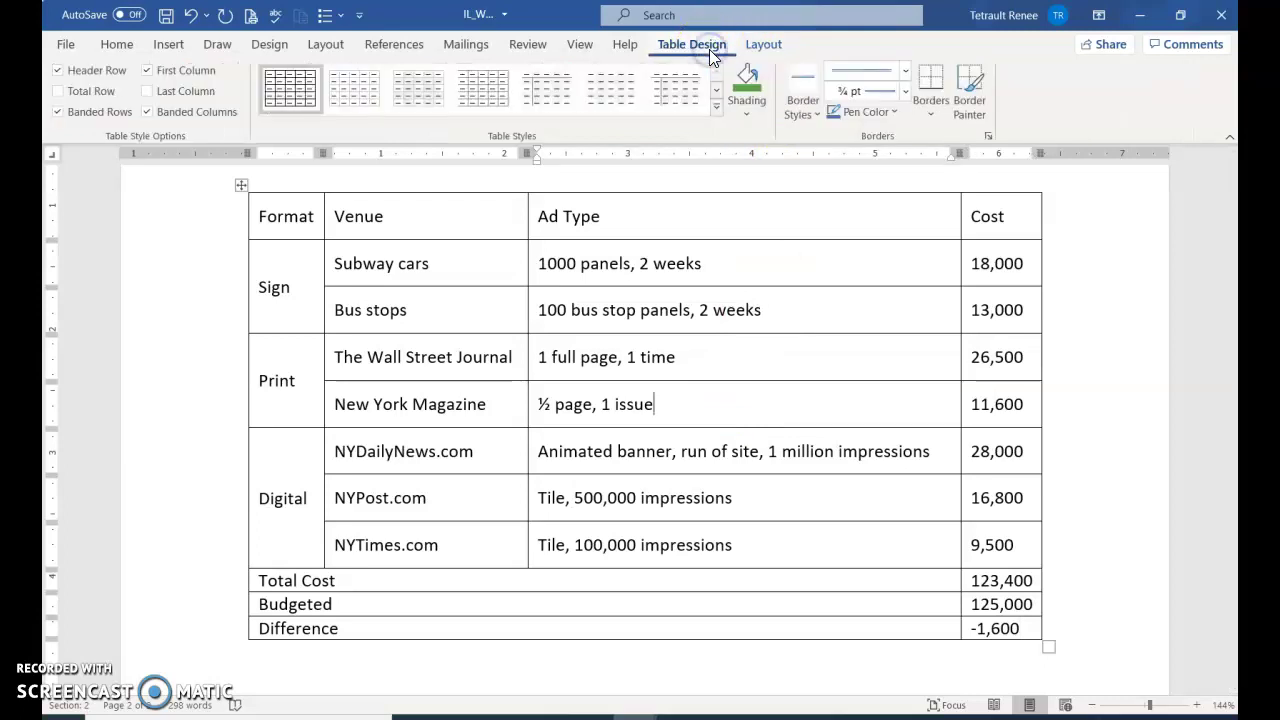
left_click(717, 105)
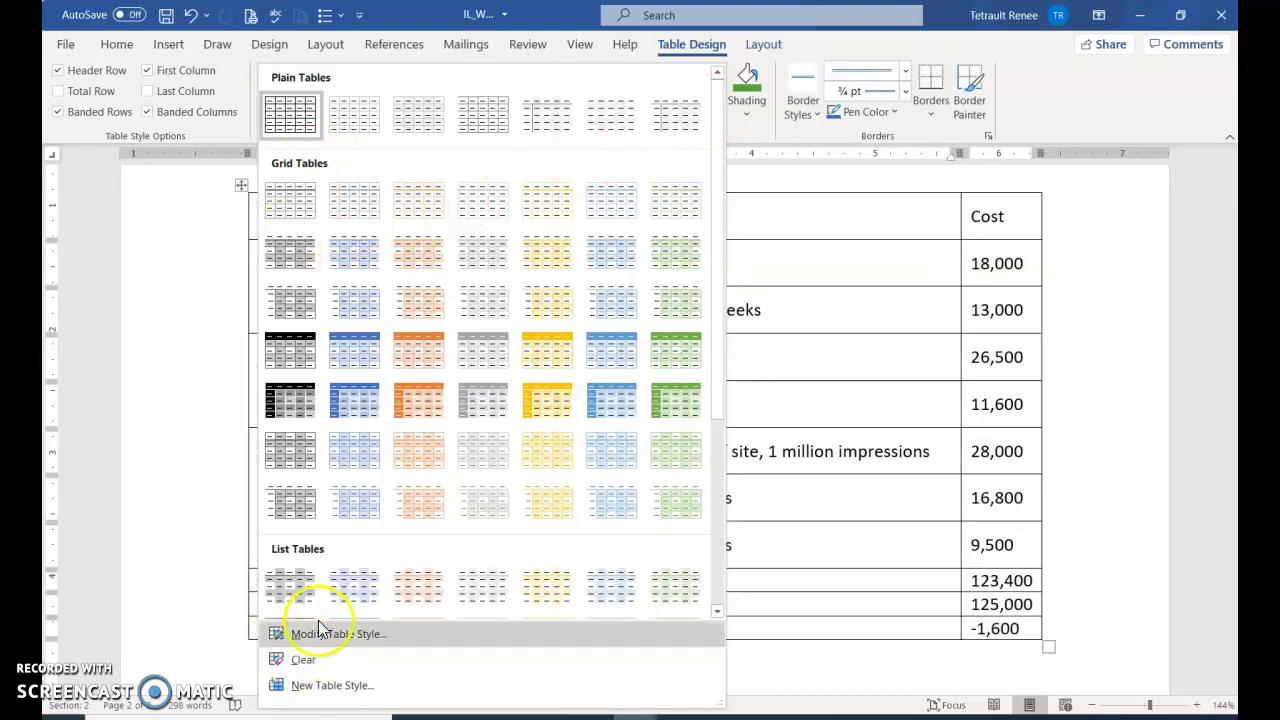
scroll(329, 491, "down", 3)
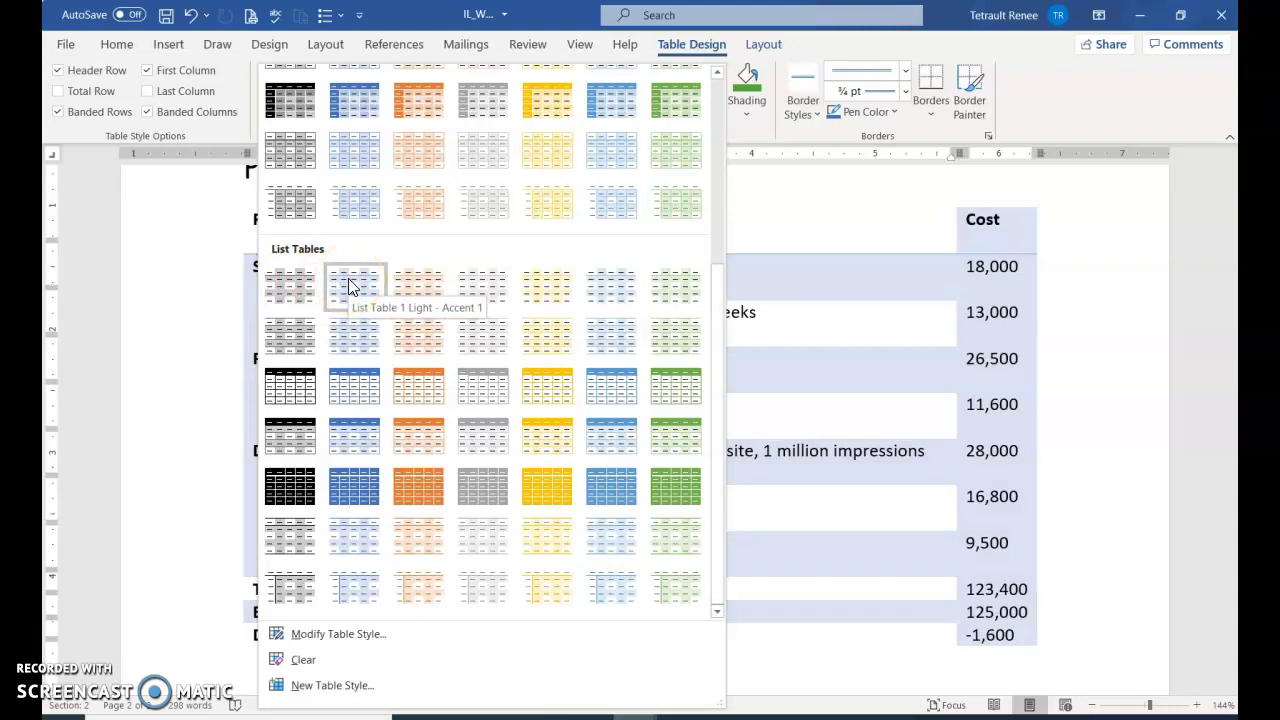
left_click(338, 336)
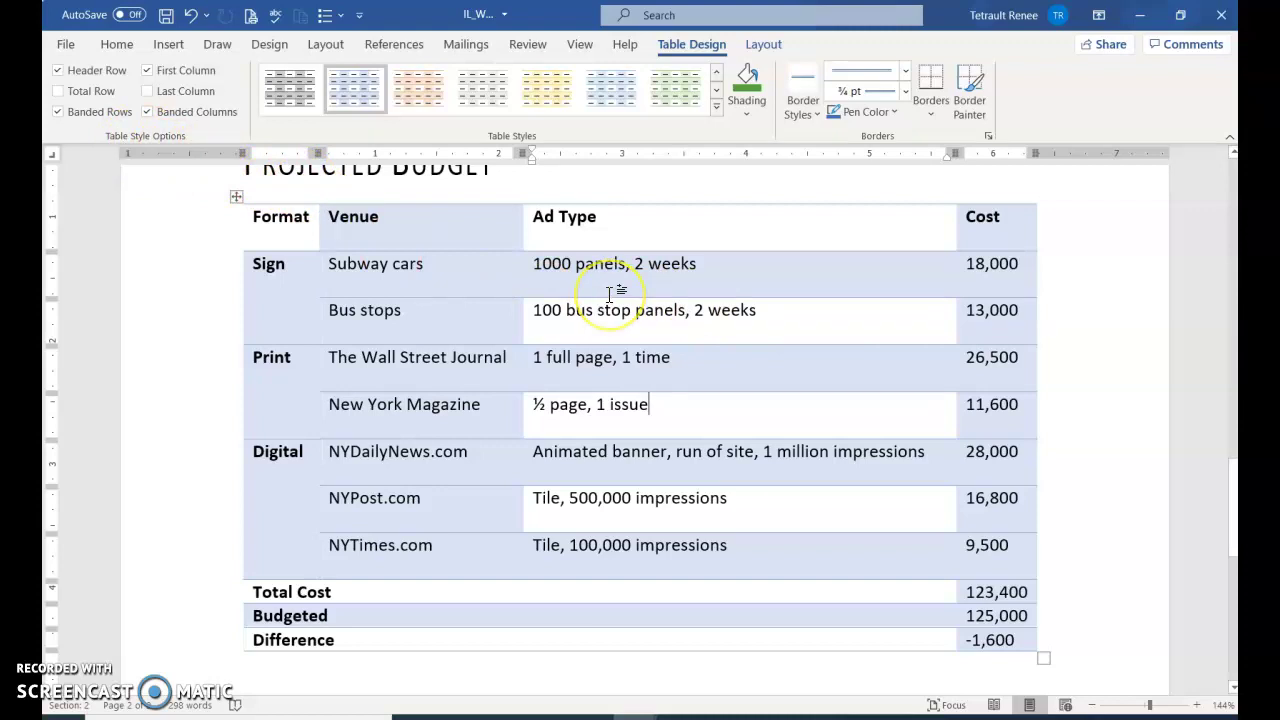
- Turn off banded rows and banded columns in the table style options, leaving First Column formatting on
left_click(565, 277)
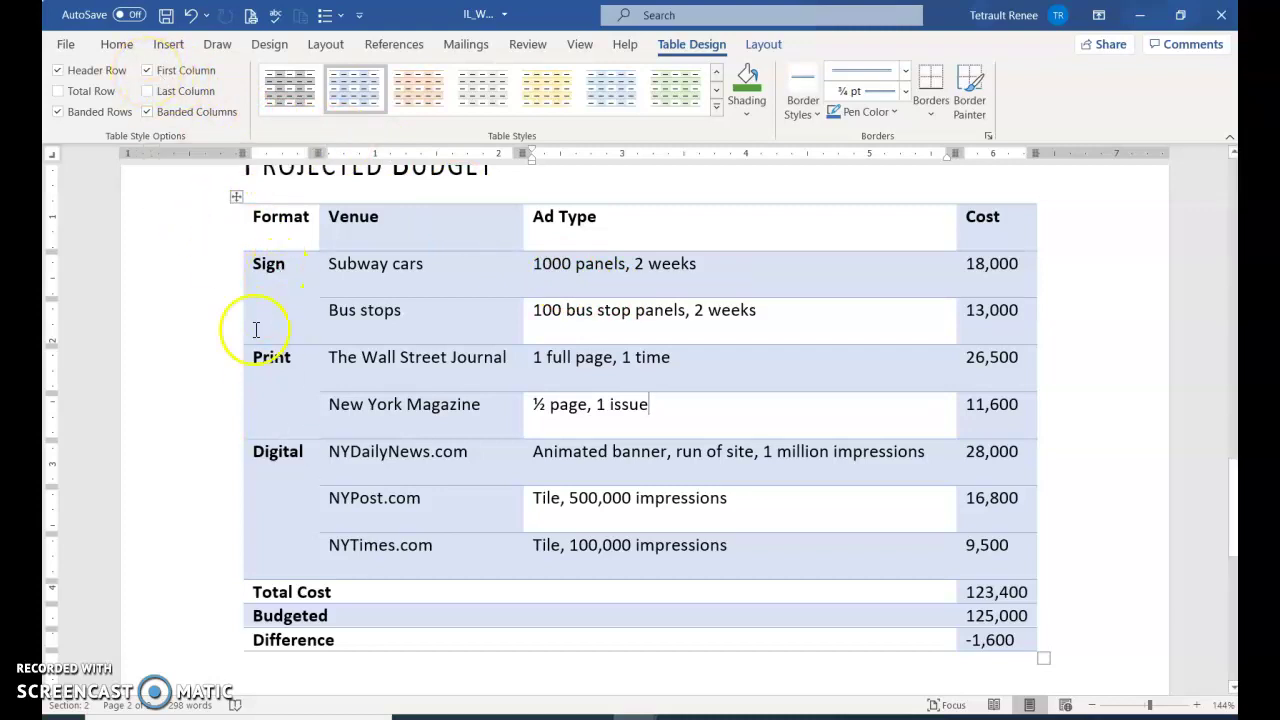
left_click(148, 72)
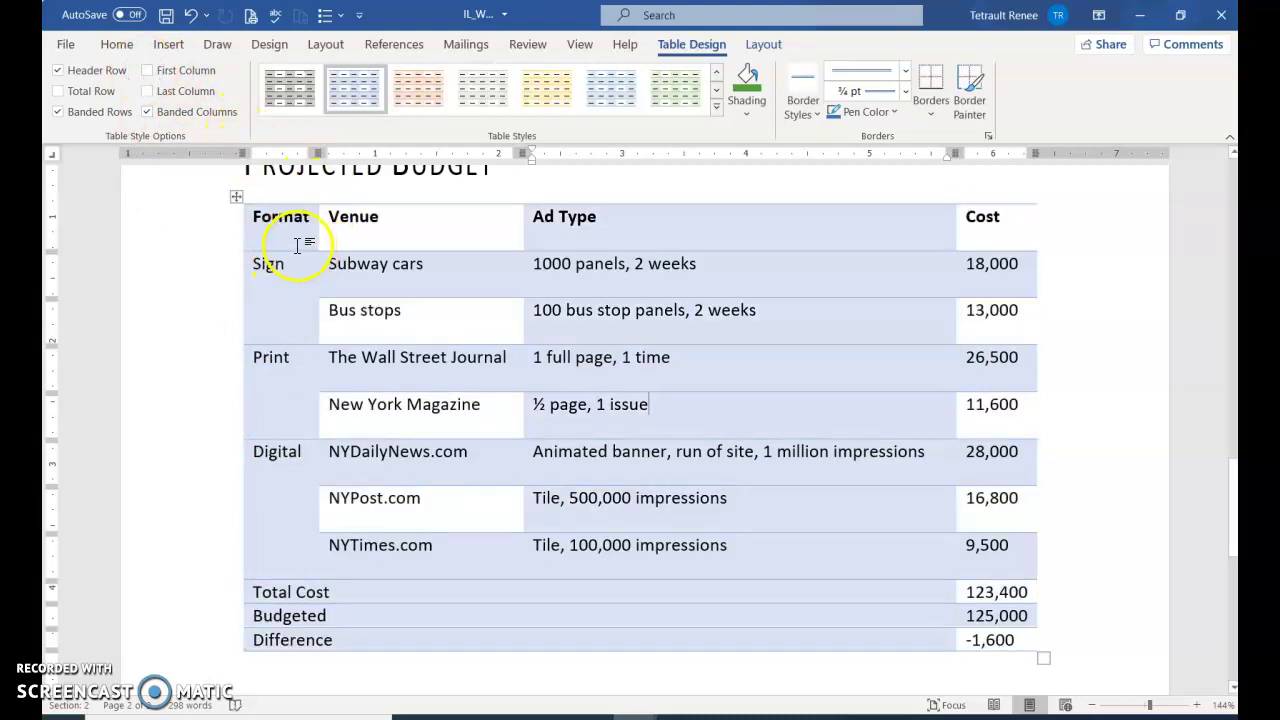
left_click(57, 112)
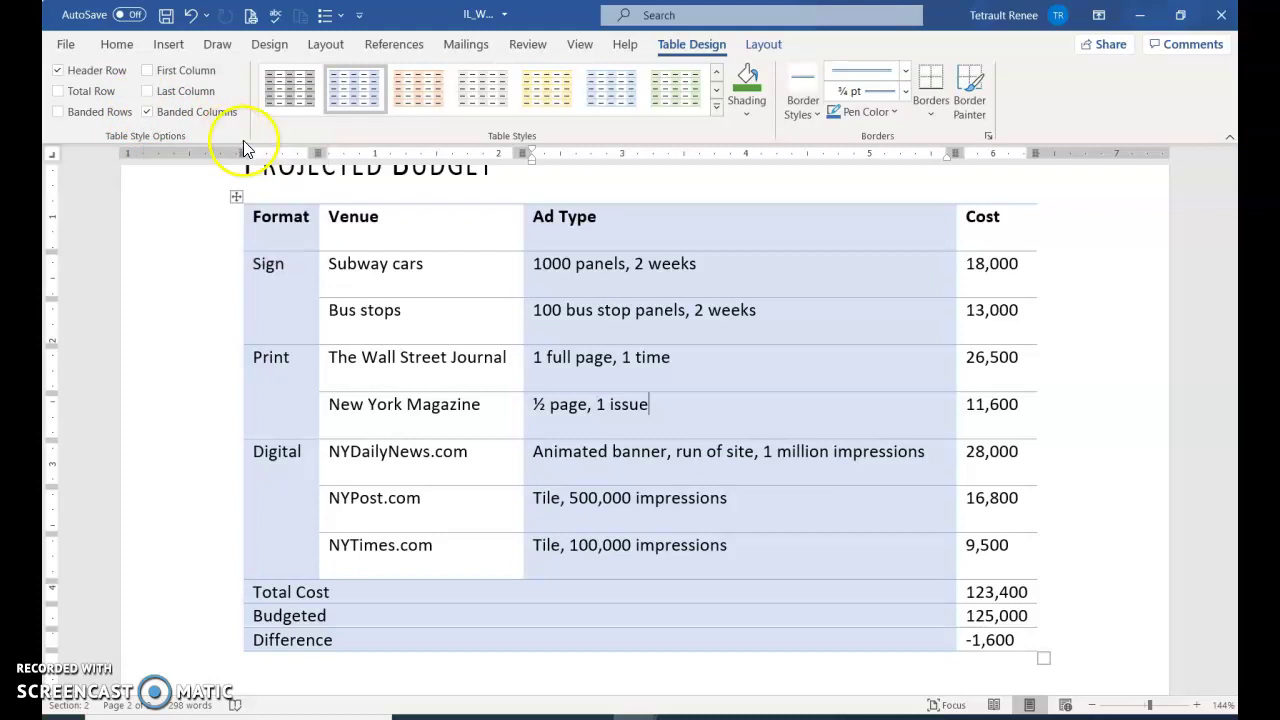
left_click(148, 74)
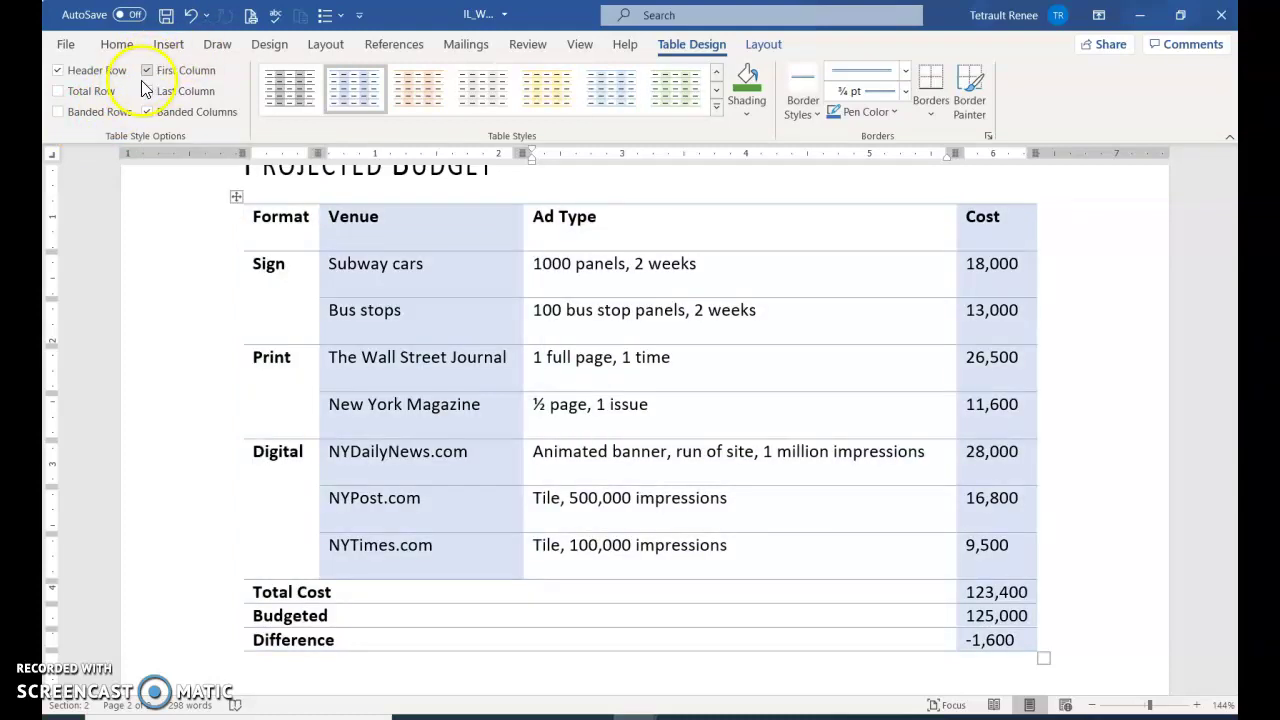
left_click(146, 112)
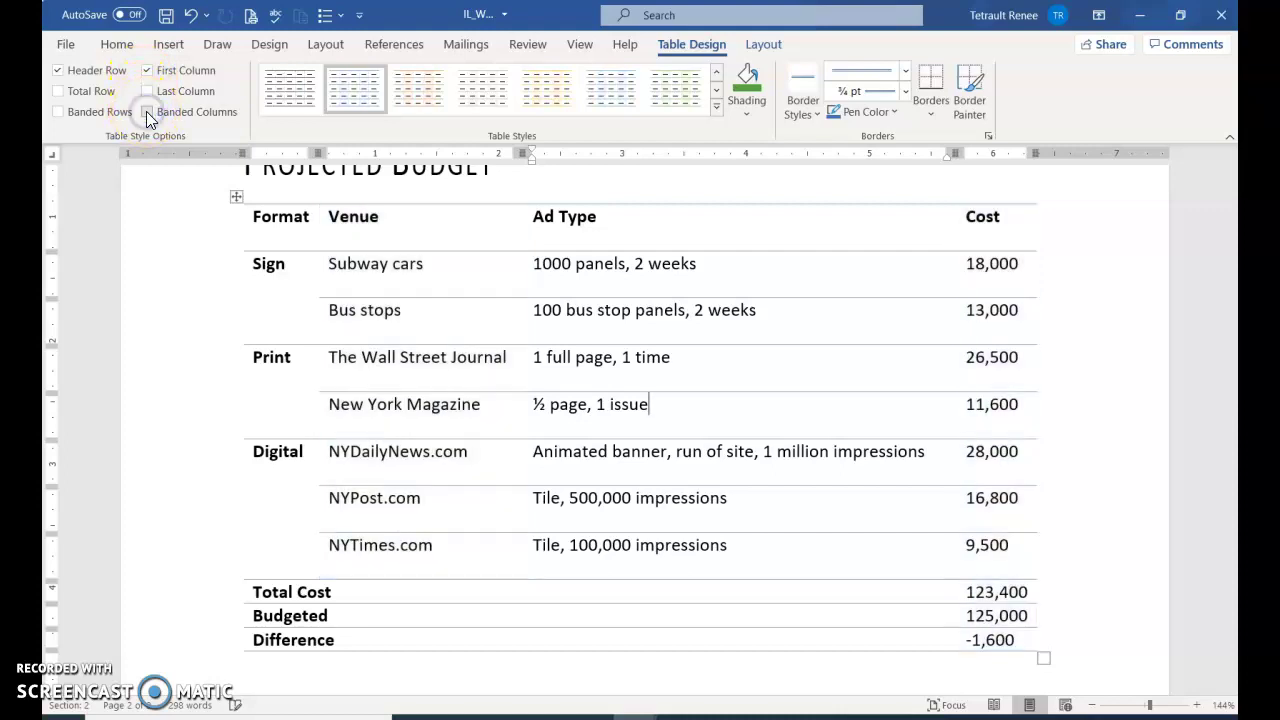
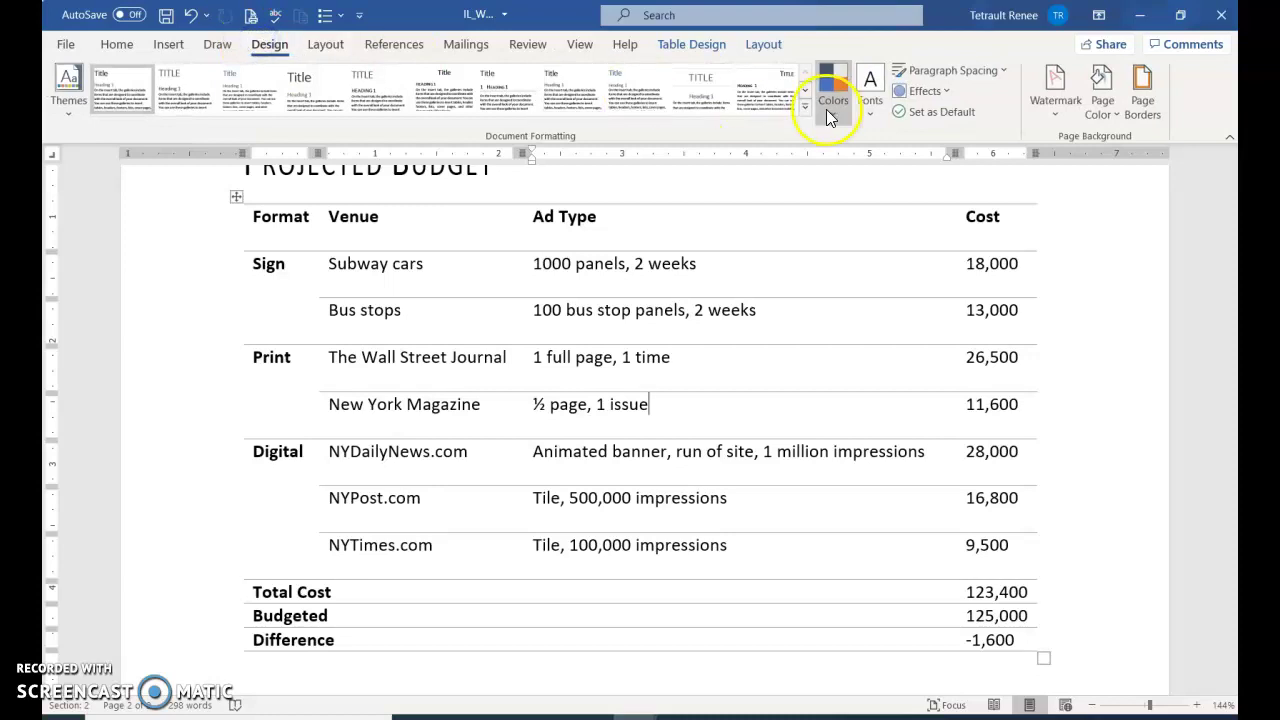
- Change the document's theme colors to Green and display the table gridlines
left_click(828, 107)
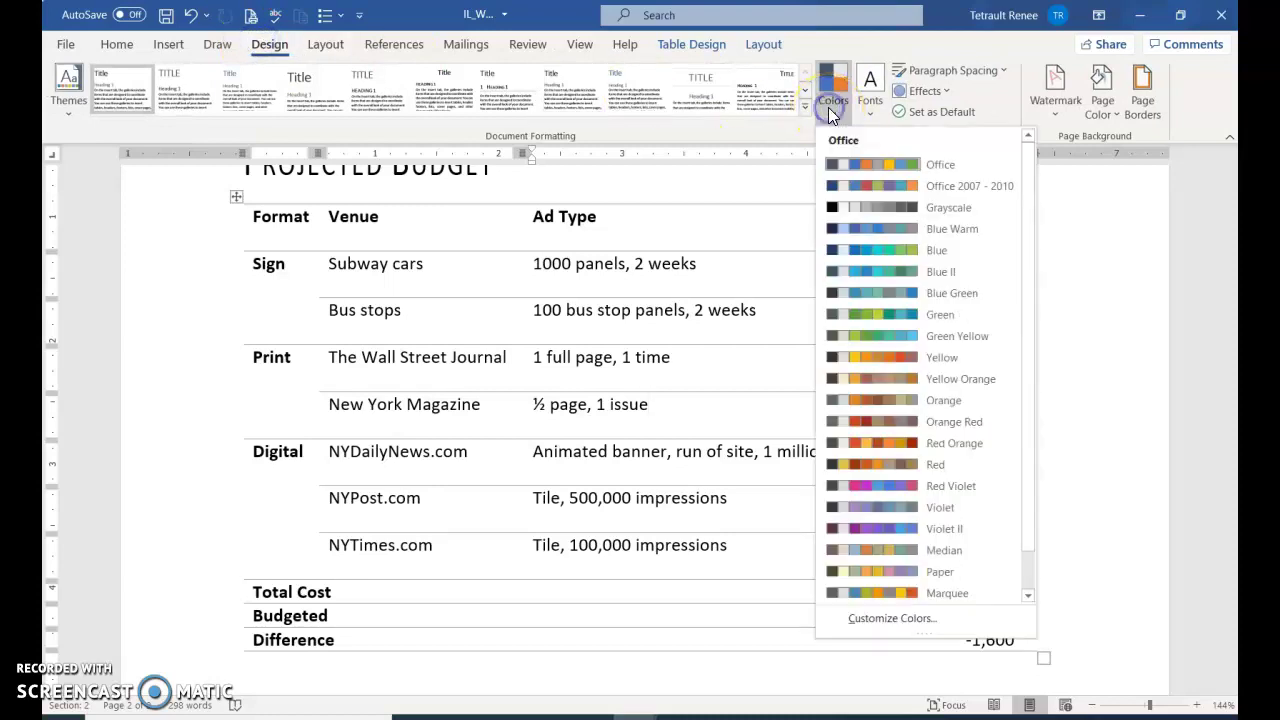
left_click(882, 317)
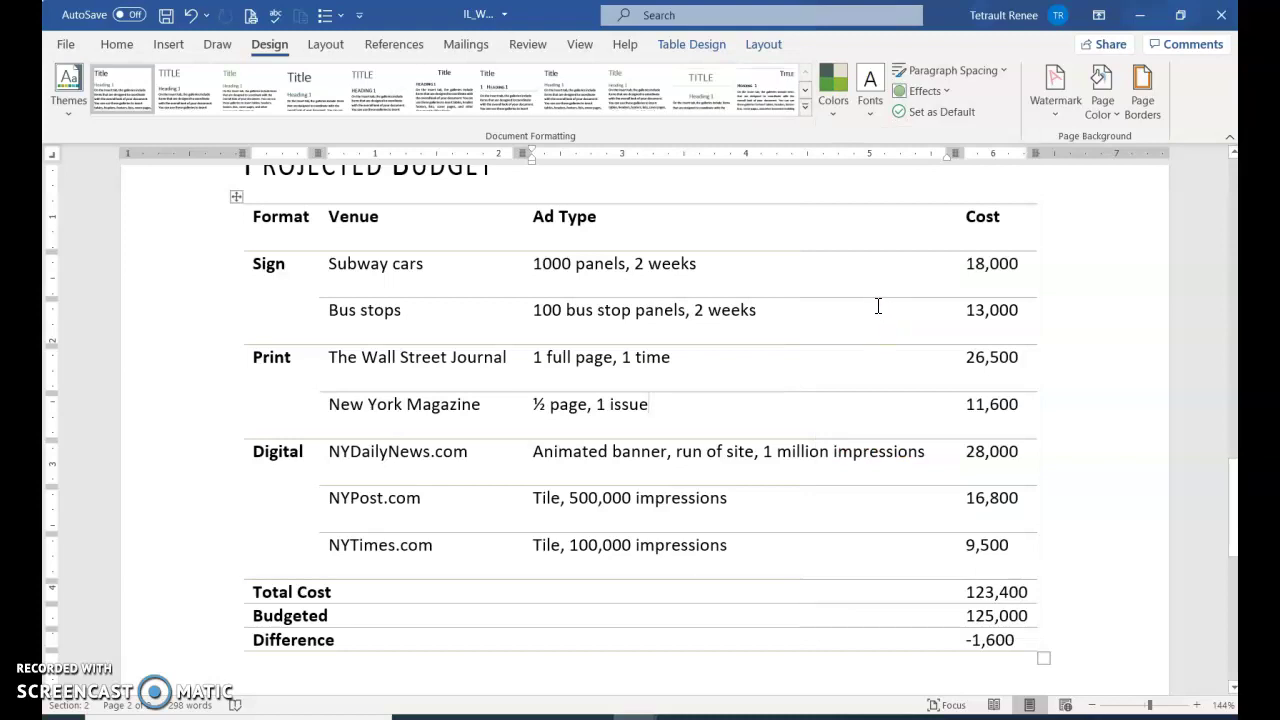
left_click(768, 46)
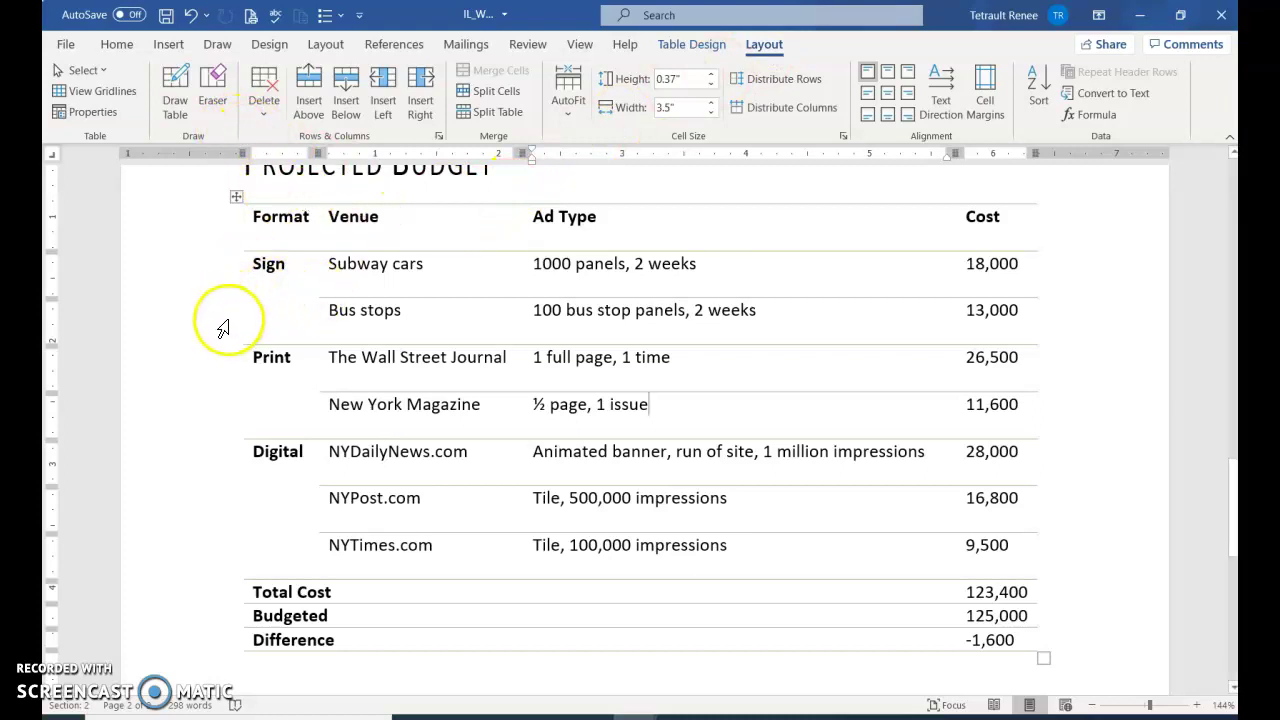
left_click(103, 91)
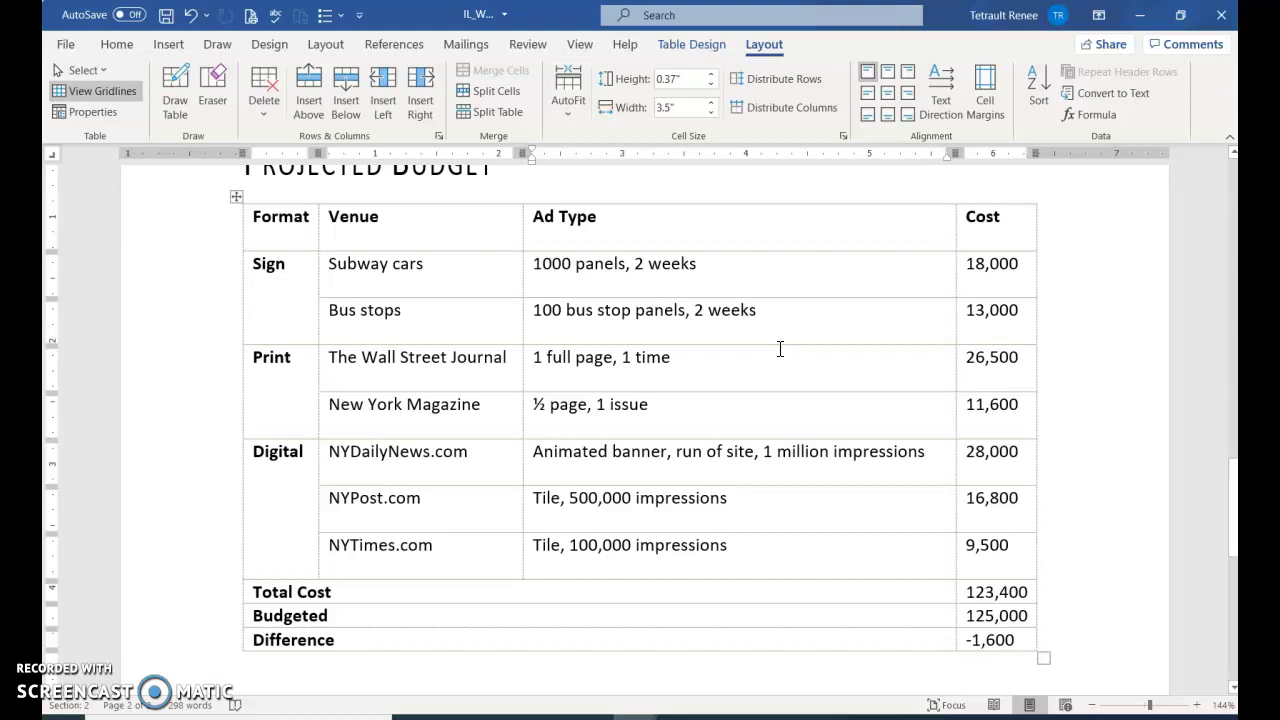
- Align all cells of the budget table center left, and set the first column's alignment to Align Center
left_click(236, 196)
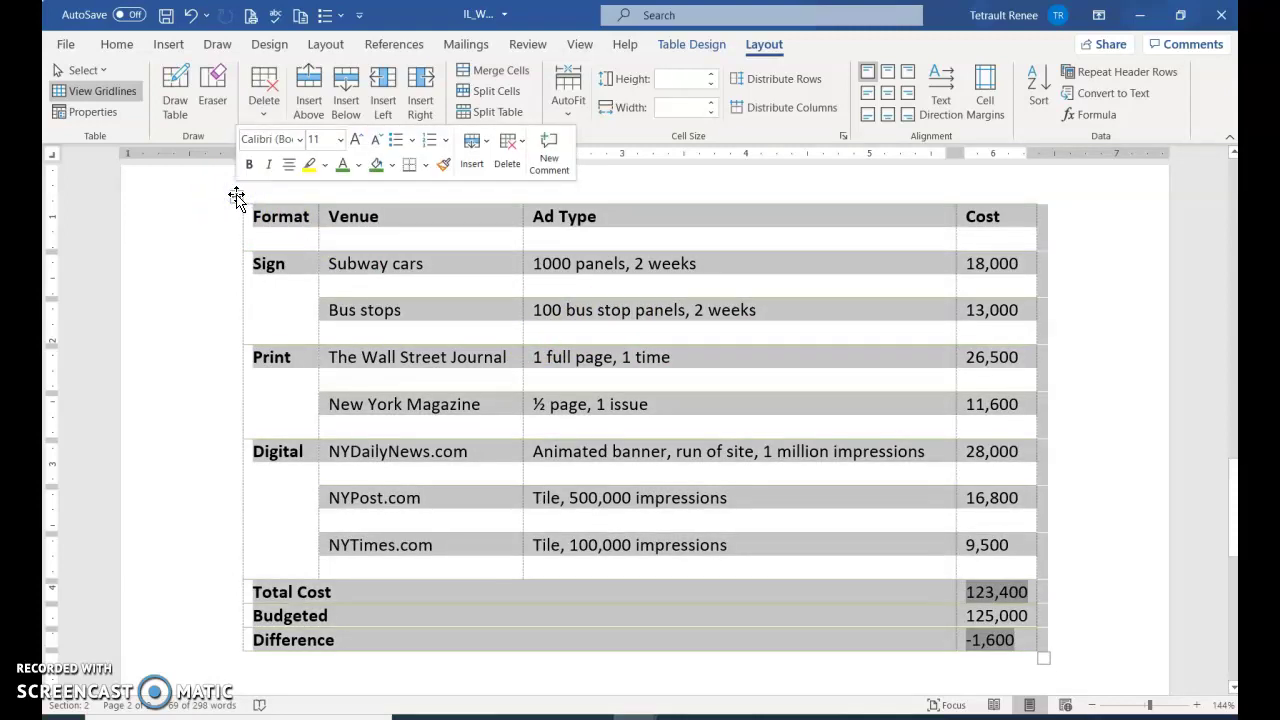
left_click(871, 98)
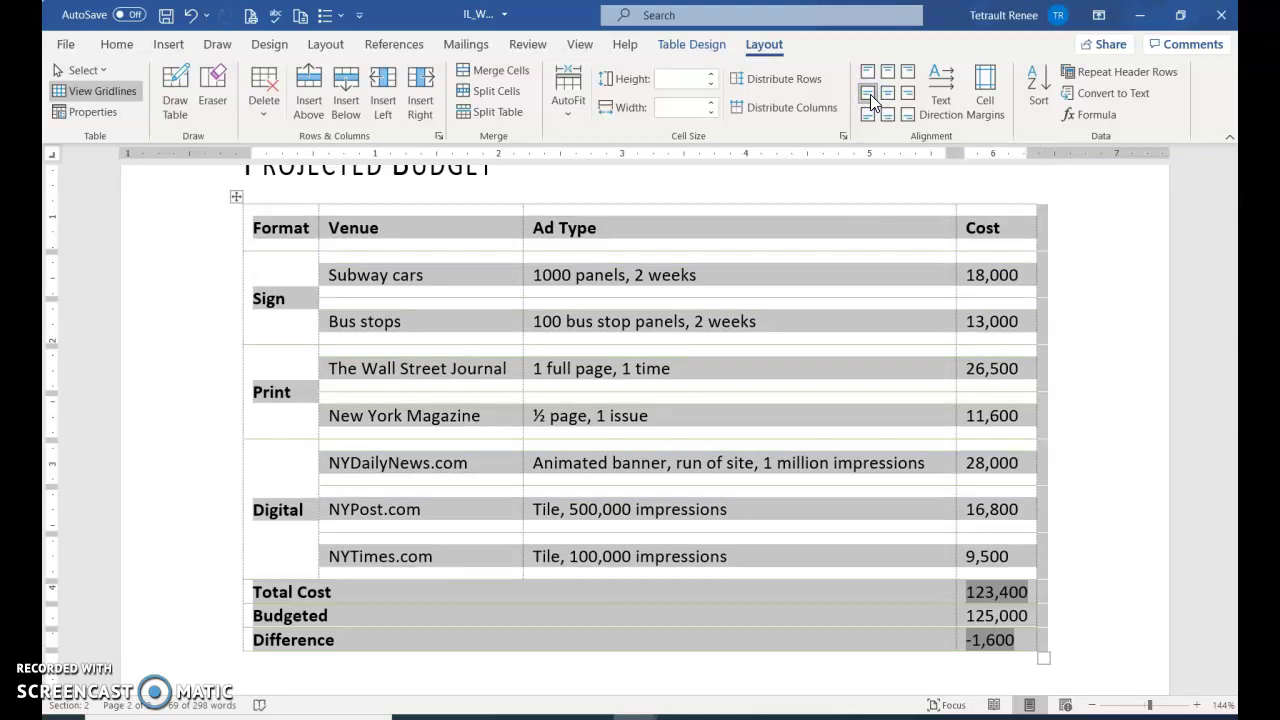
left_click(281, 203)
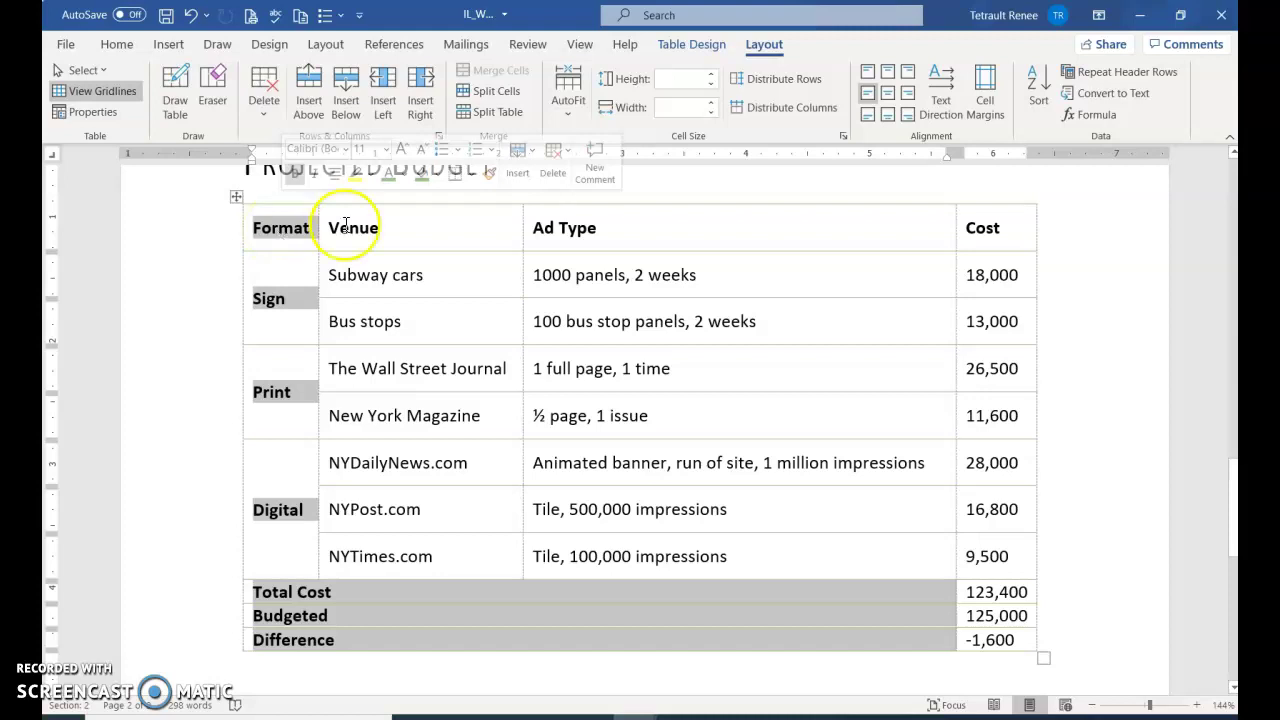
left_click(892, 95)
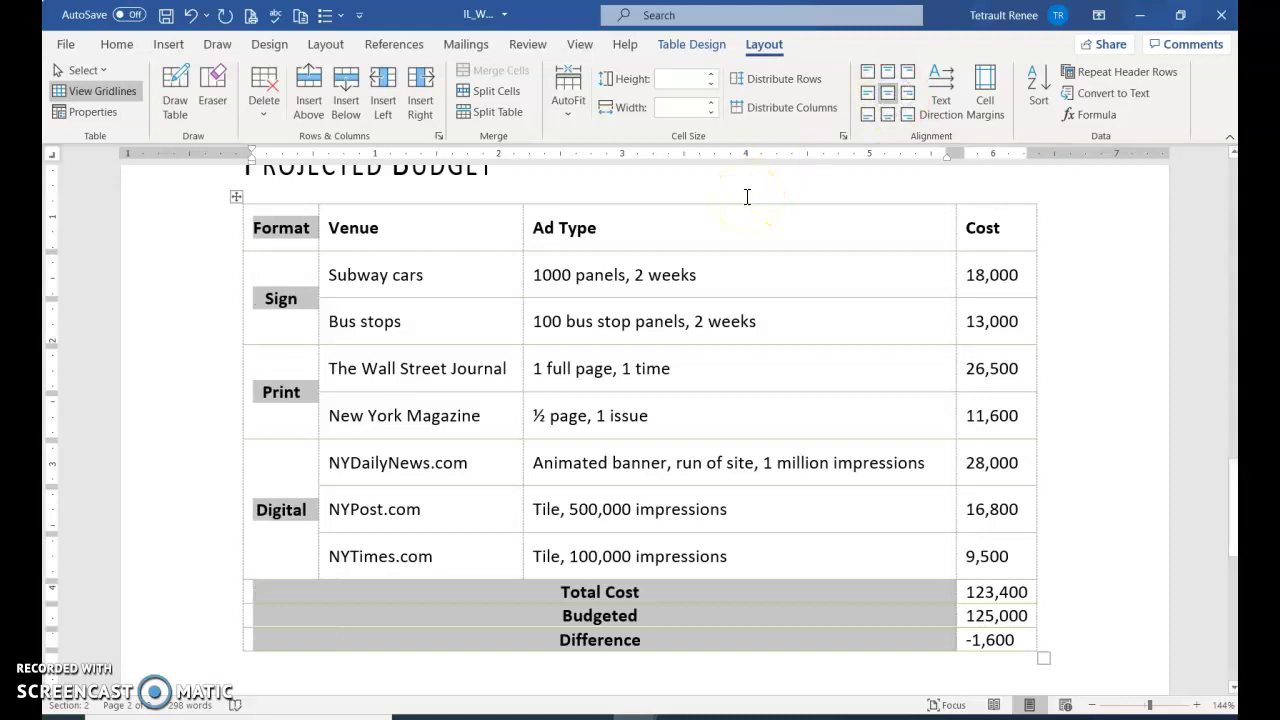
- Align the Cost column center right
left_click(1009, 201)
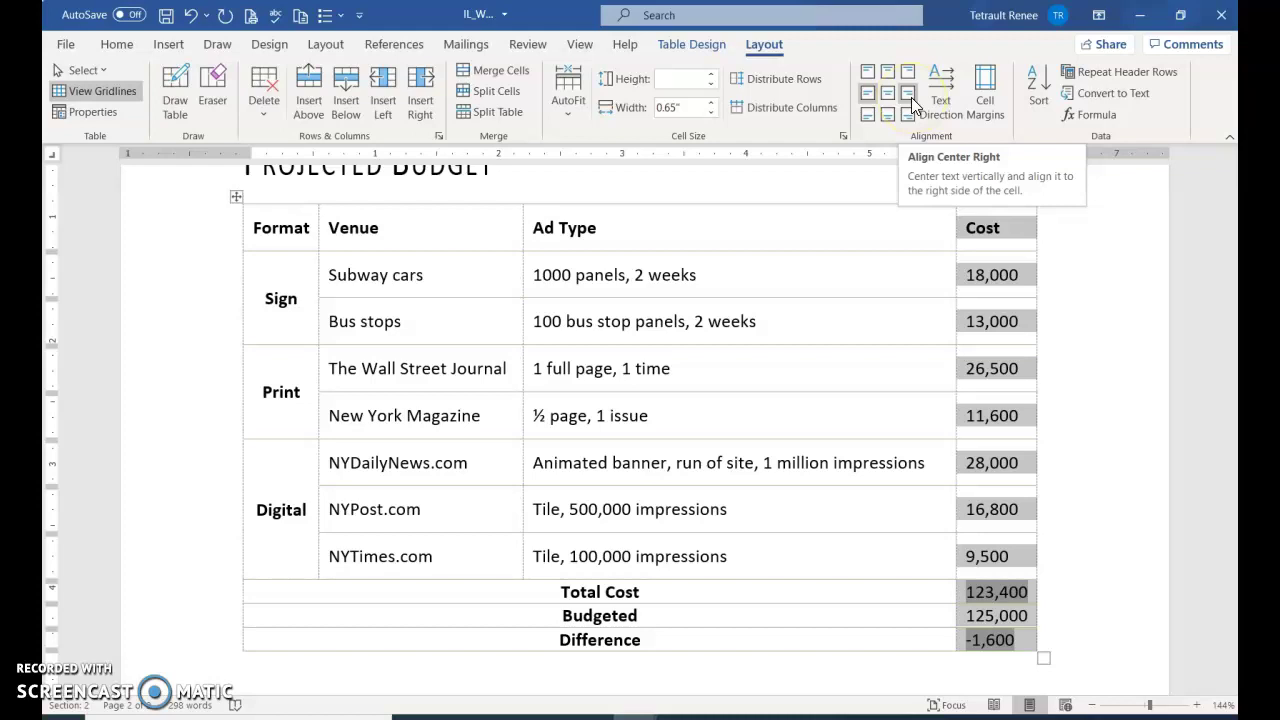
left_click(911, 97)
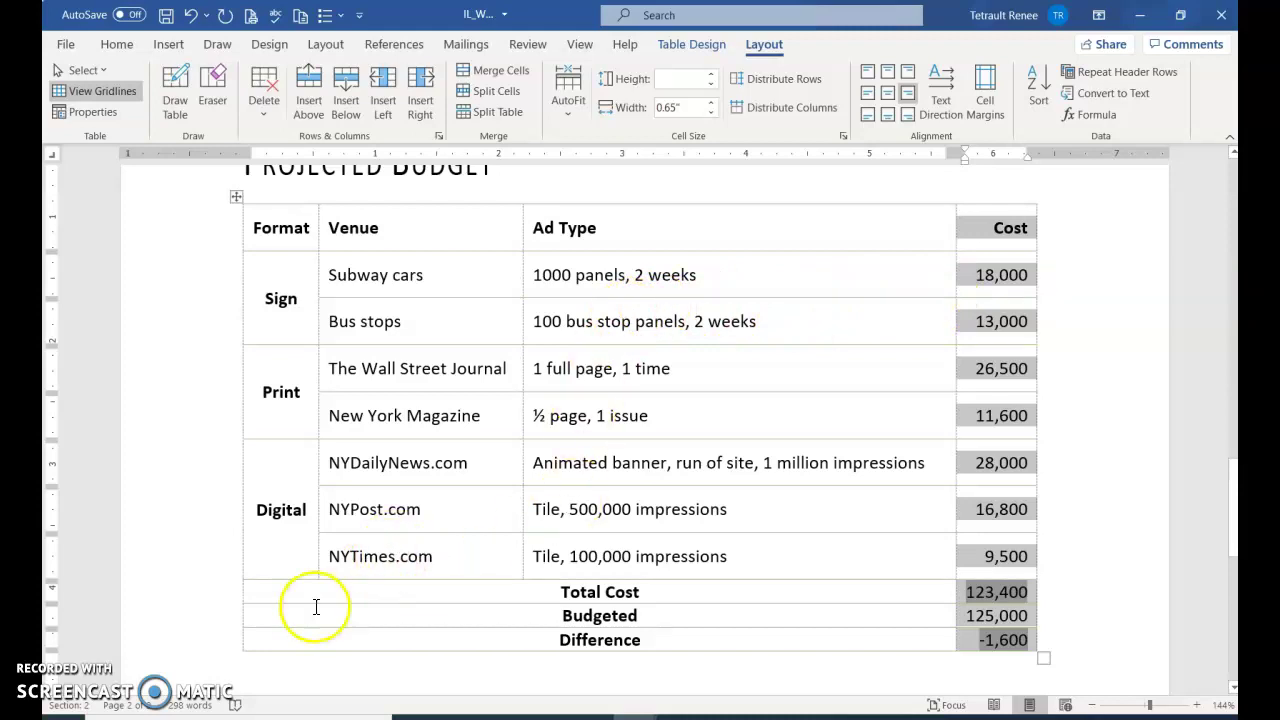
left_click(500, 606)
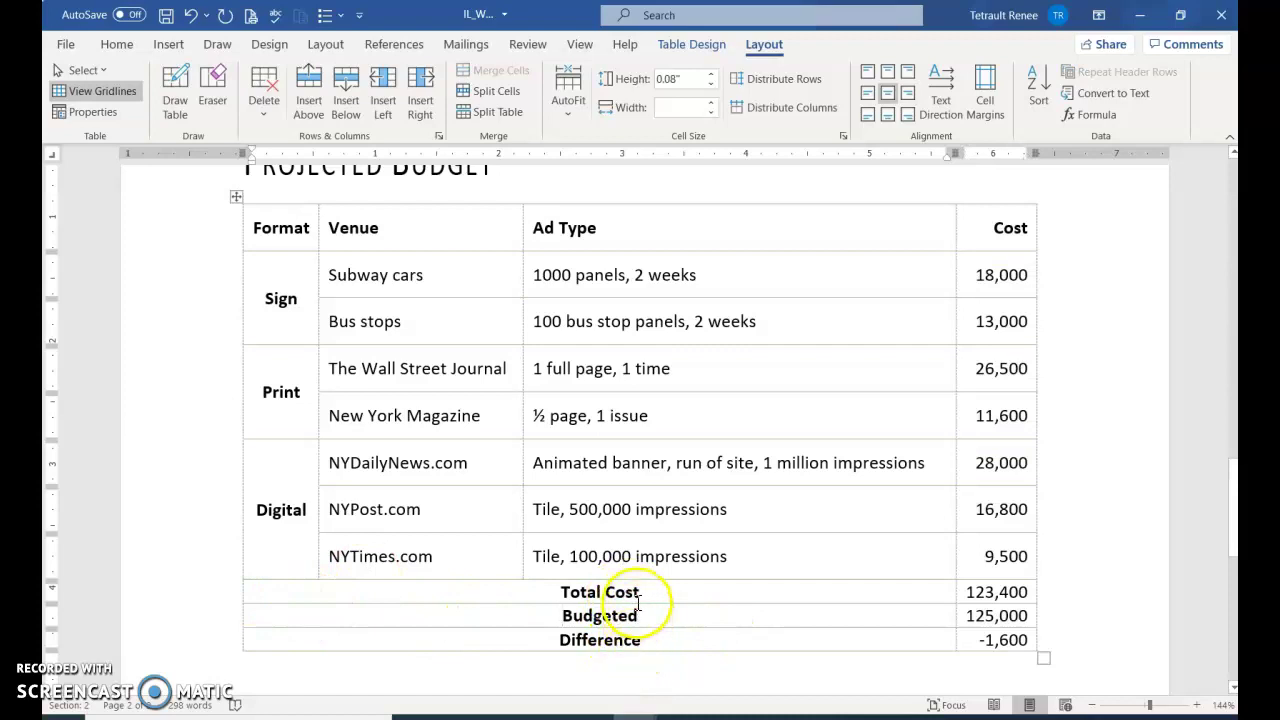
- Make the Total Cost, Budgeted and Difference rows entirely bold and align their cells center right
mouse_move(214, 608)
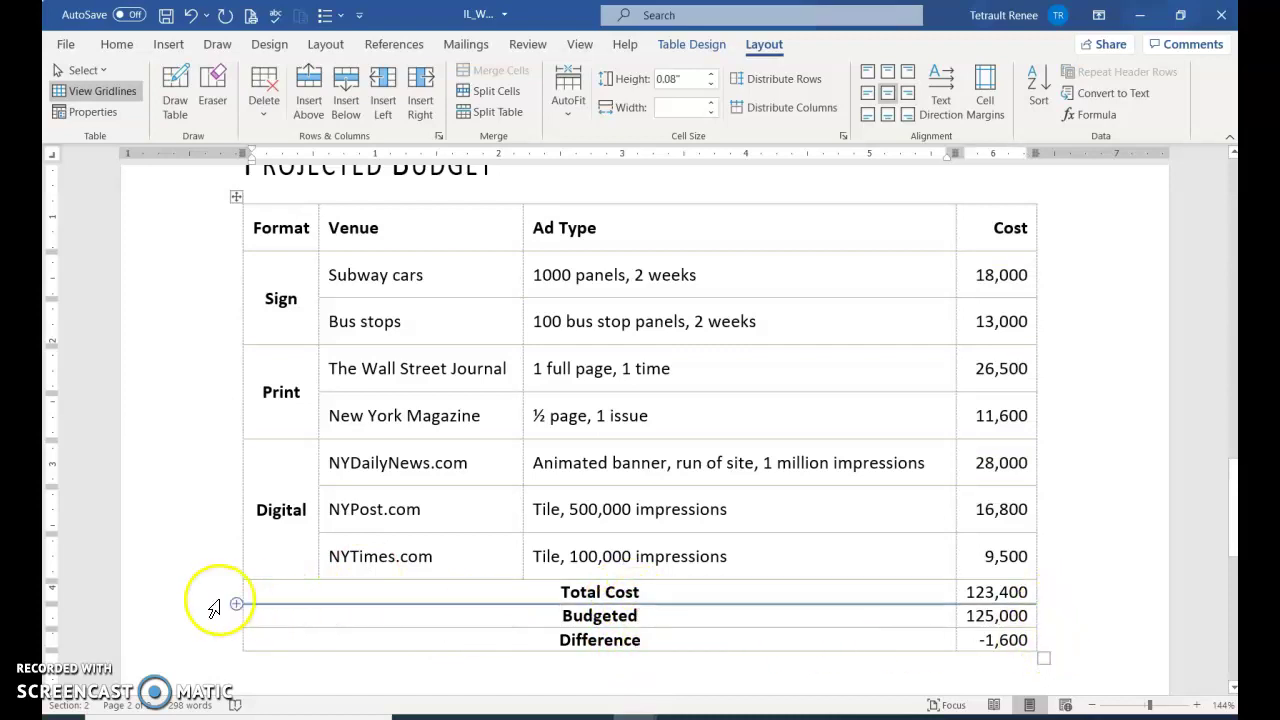
left_click_drag(205, 600, 210, 629)
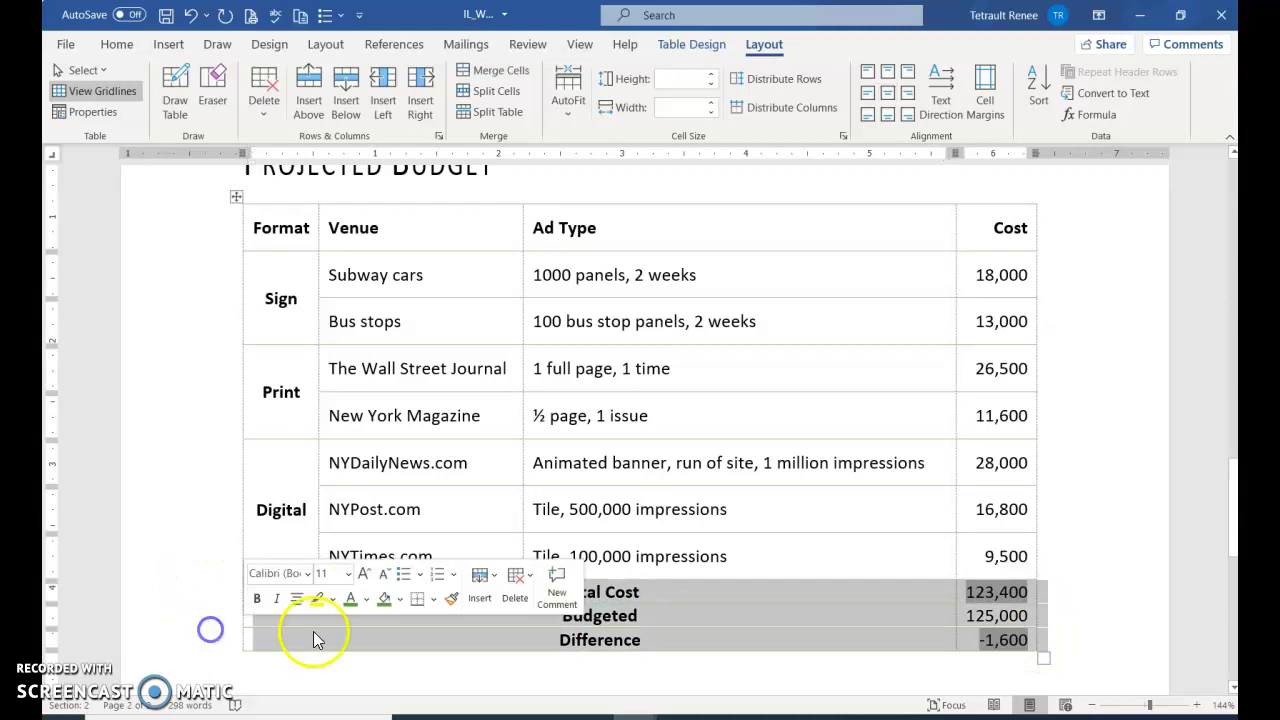
left_click(117, 50)
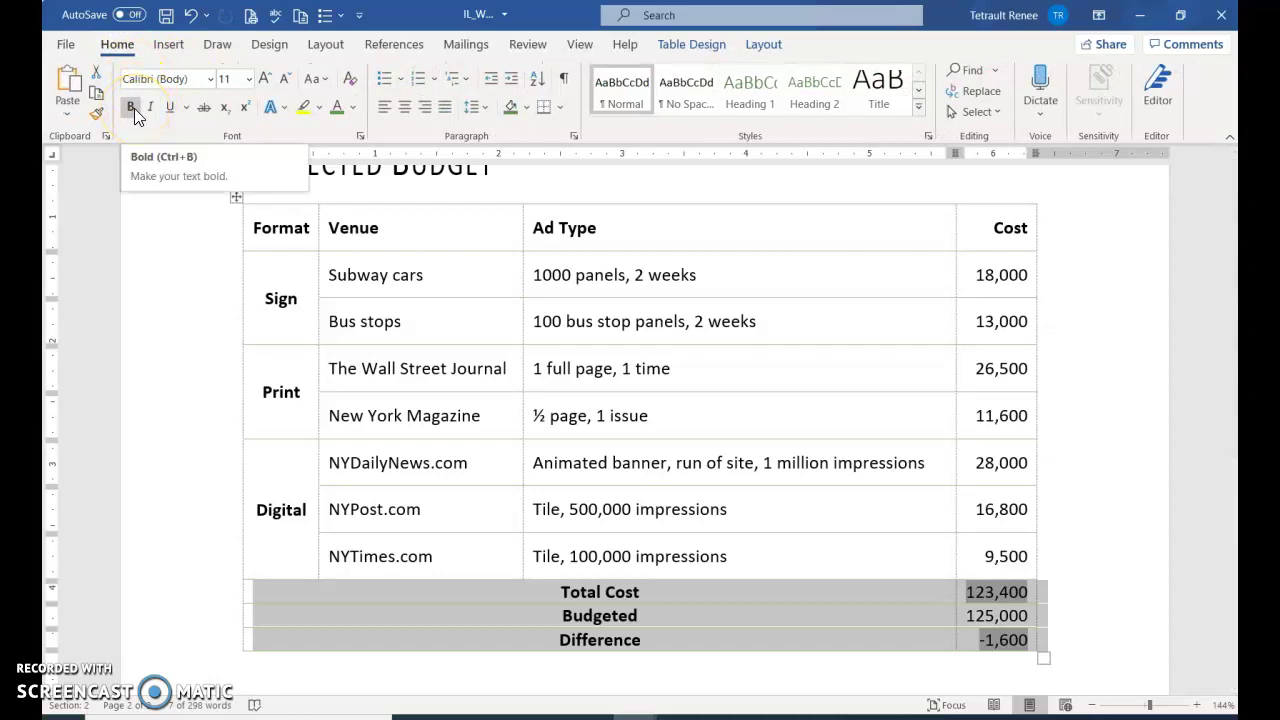
left_click(134, 108)
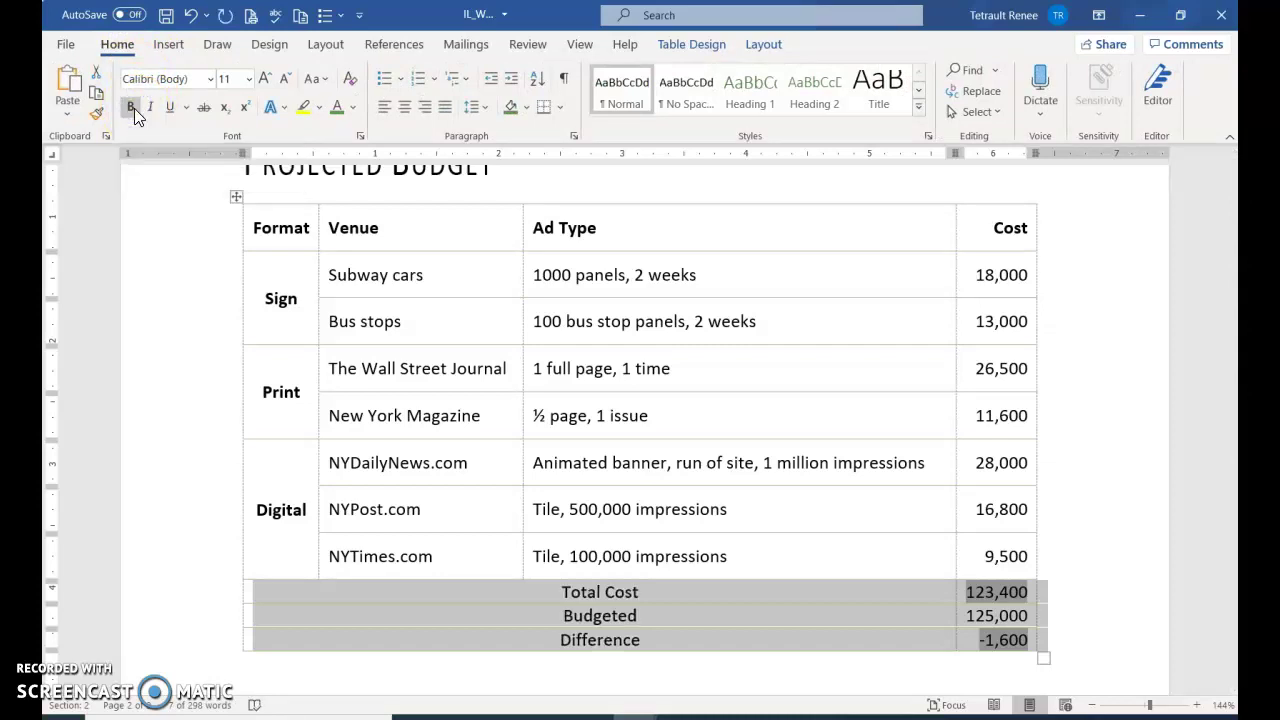
left_click(134, 108)
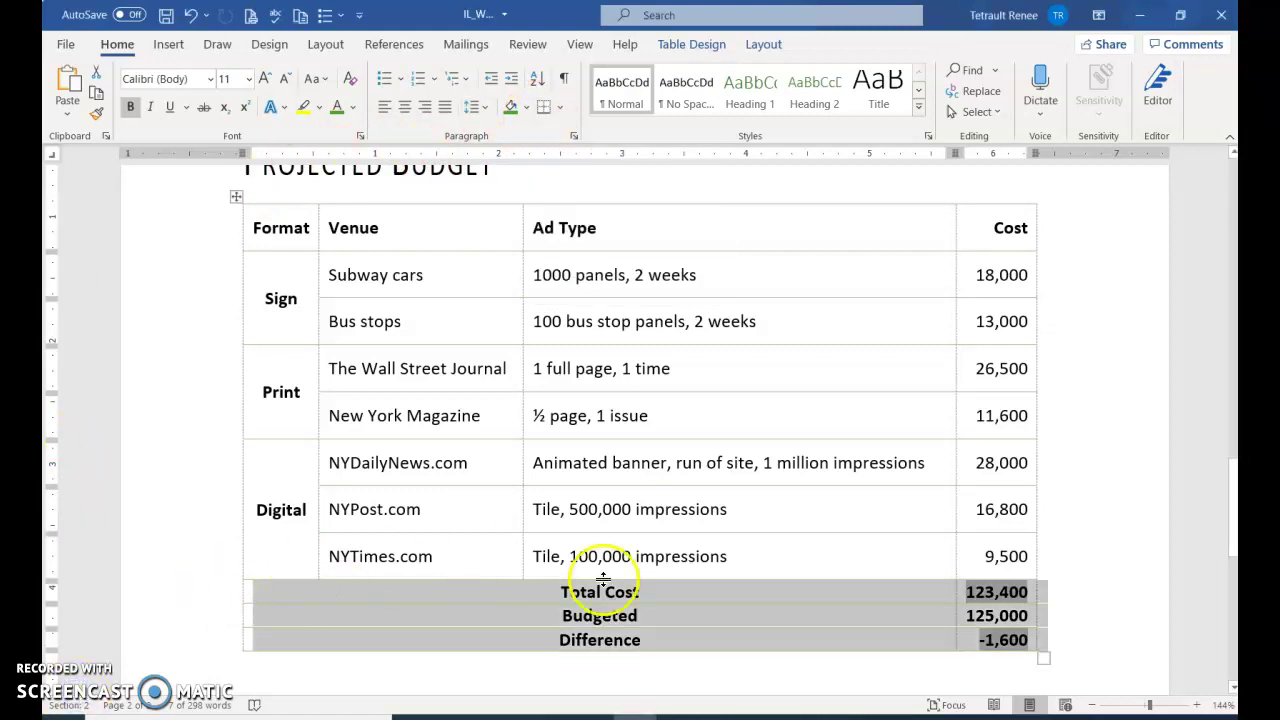
left_click(763, 44)
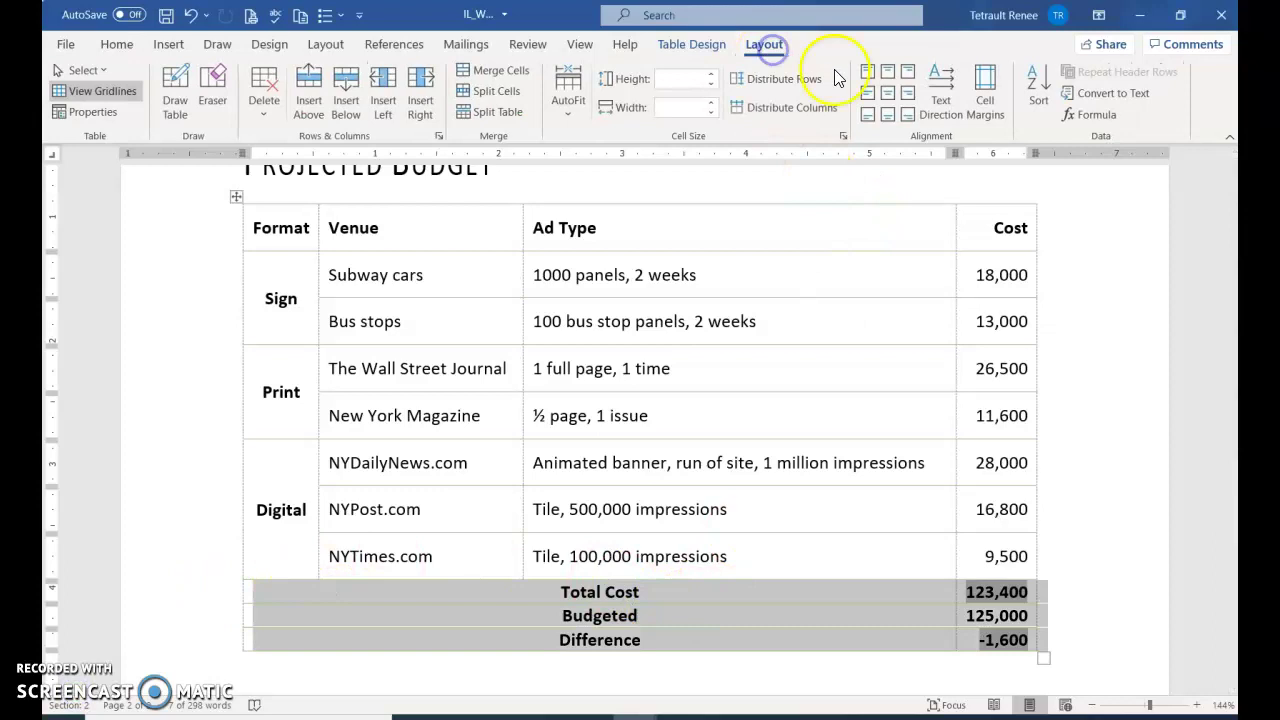
left_click(910, 93)
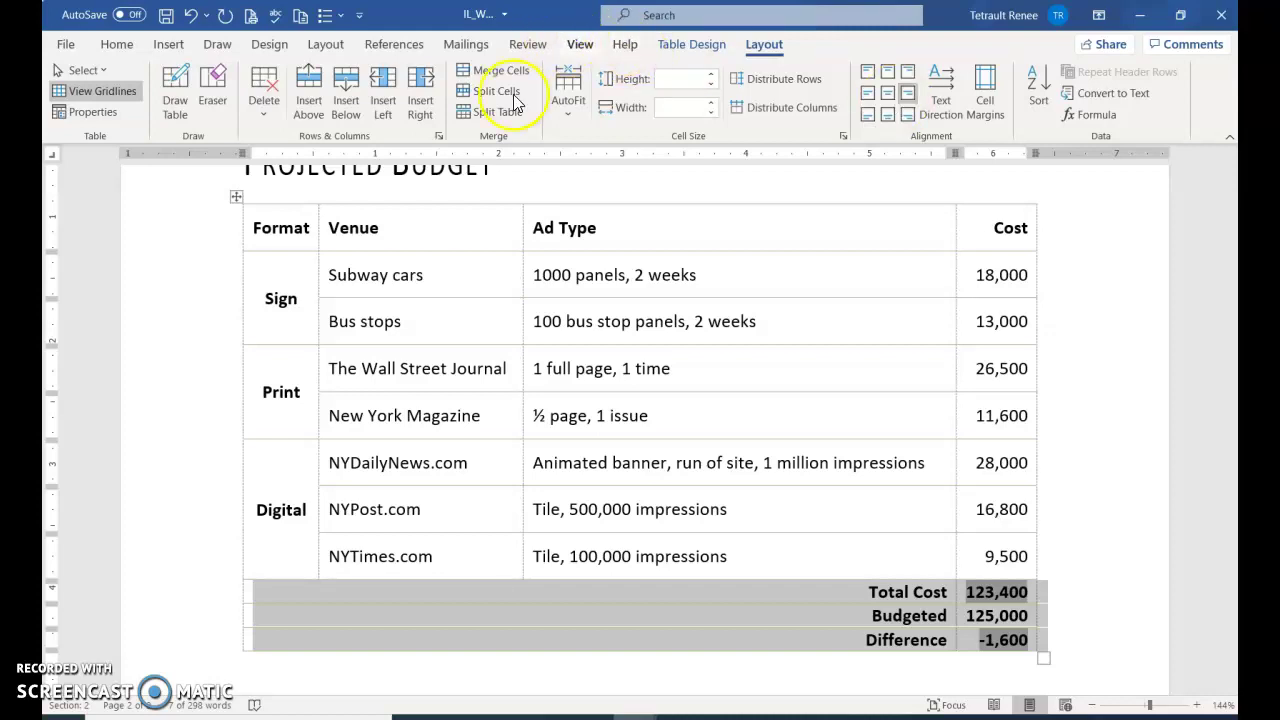
- Center the text in the table's header row and set its font size to 12
left_click(197, 227)
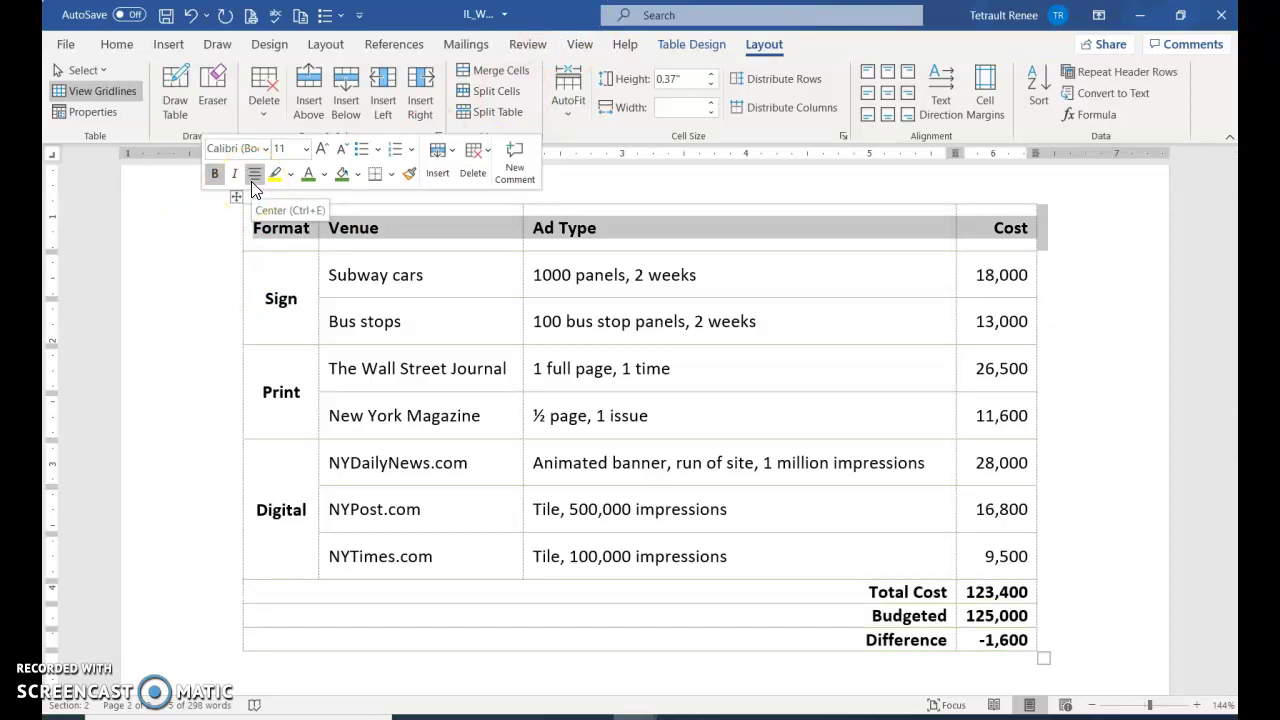
left_click(256, 176)
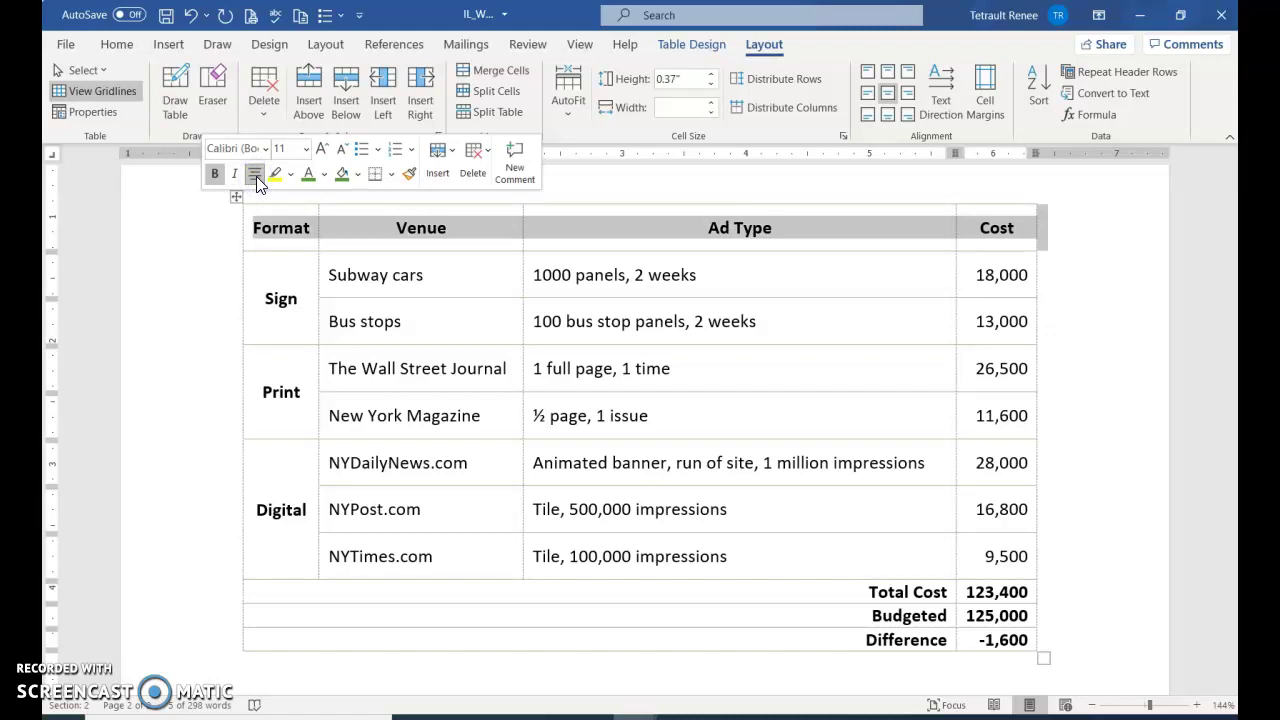
left_click(117, 44)
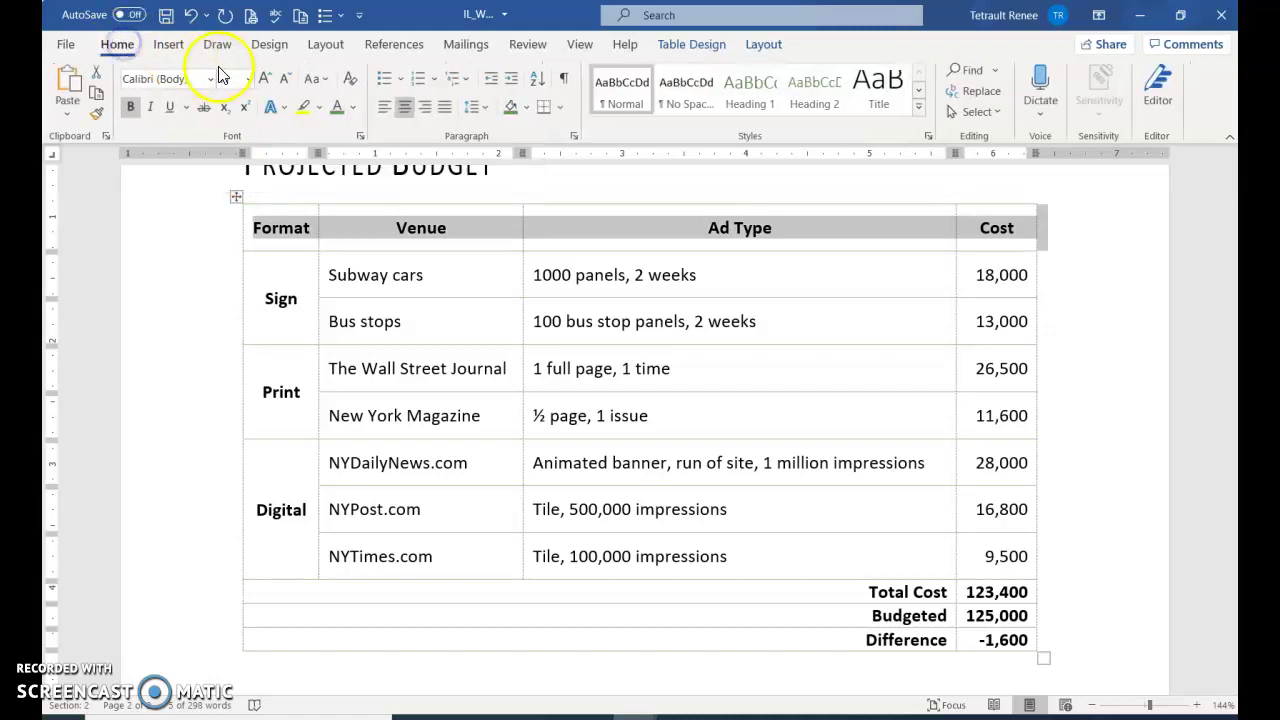
left_click(243, 81)
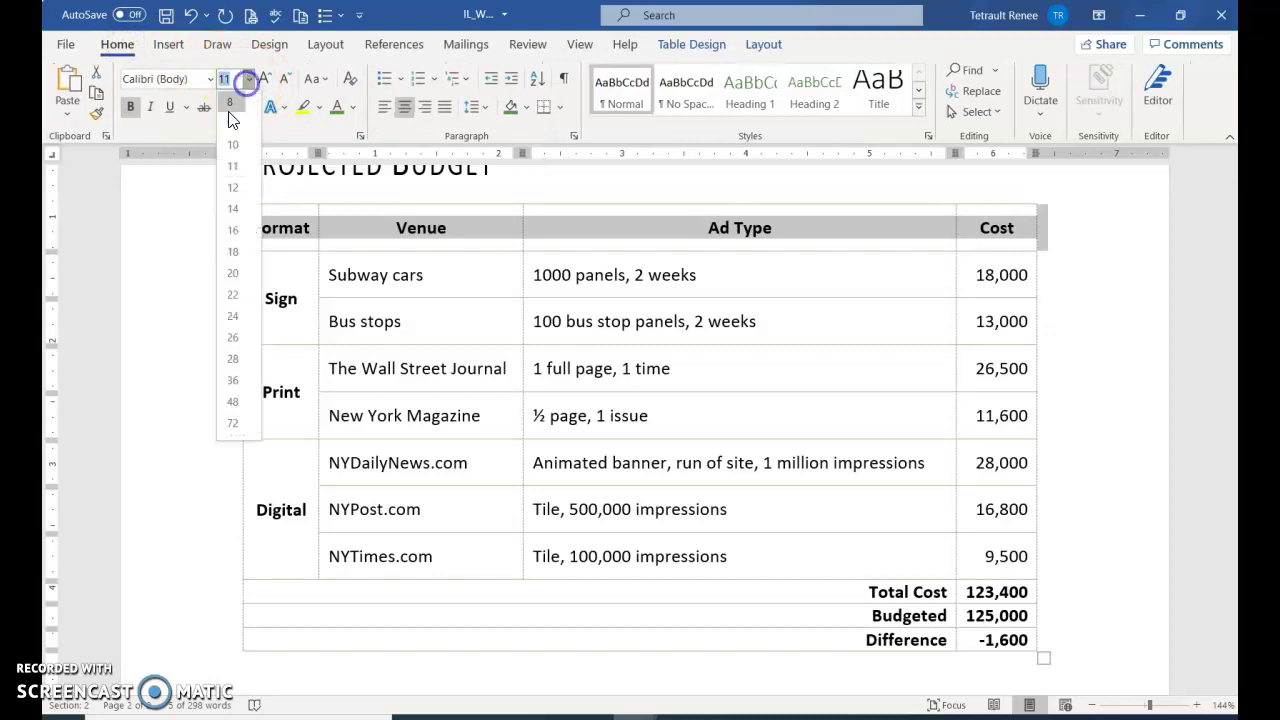
left_click(238, 190)
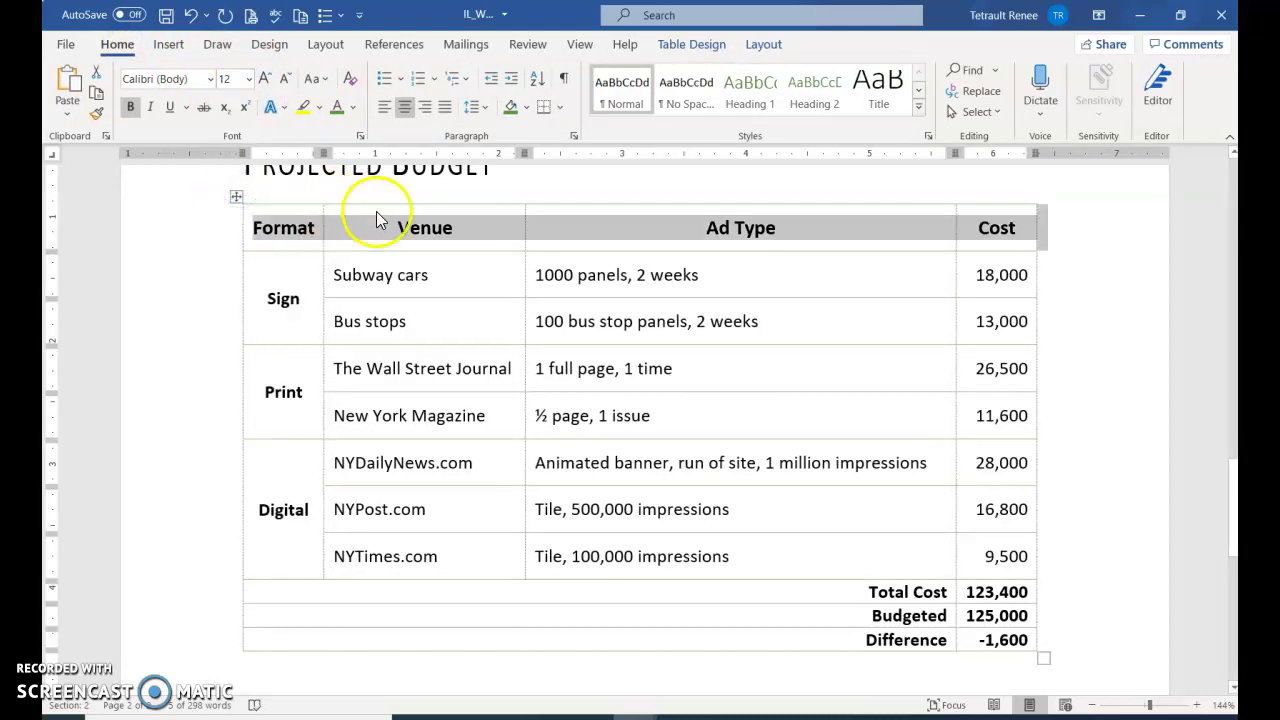
left_click(657, 429)
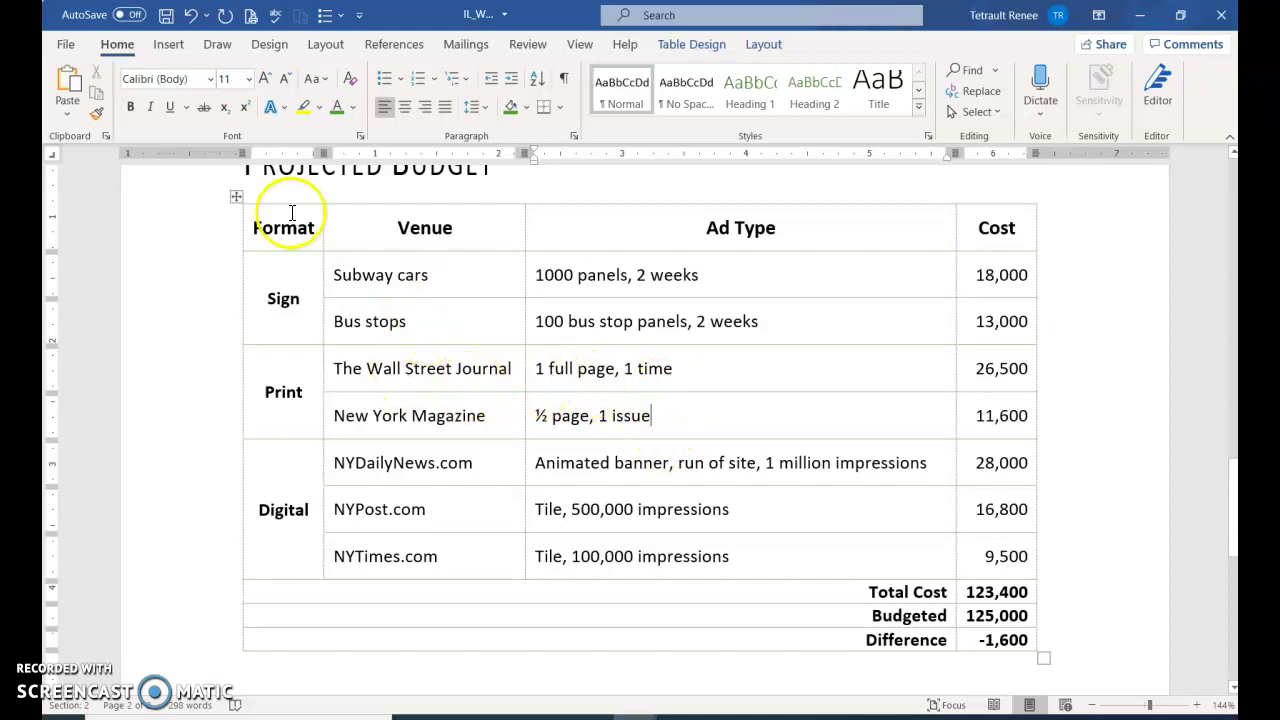
- Merge the Format and Venue header cells and replace their text with "Ad Location"
left_click_drag(294, 232, 420, 229)
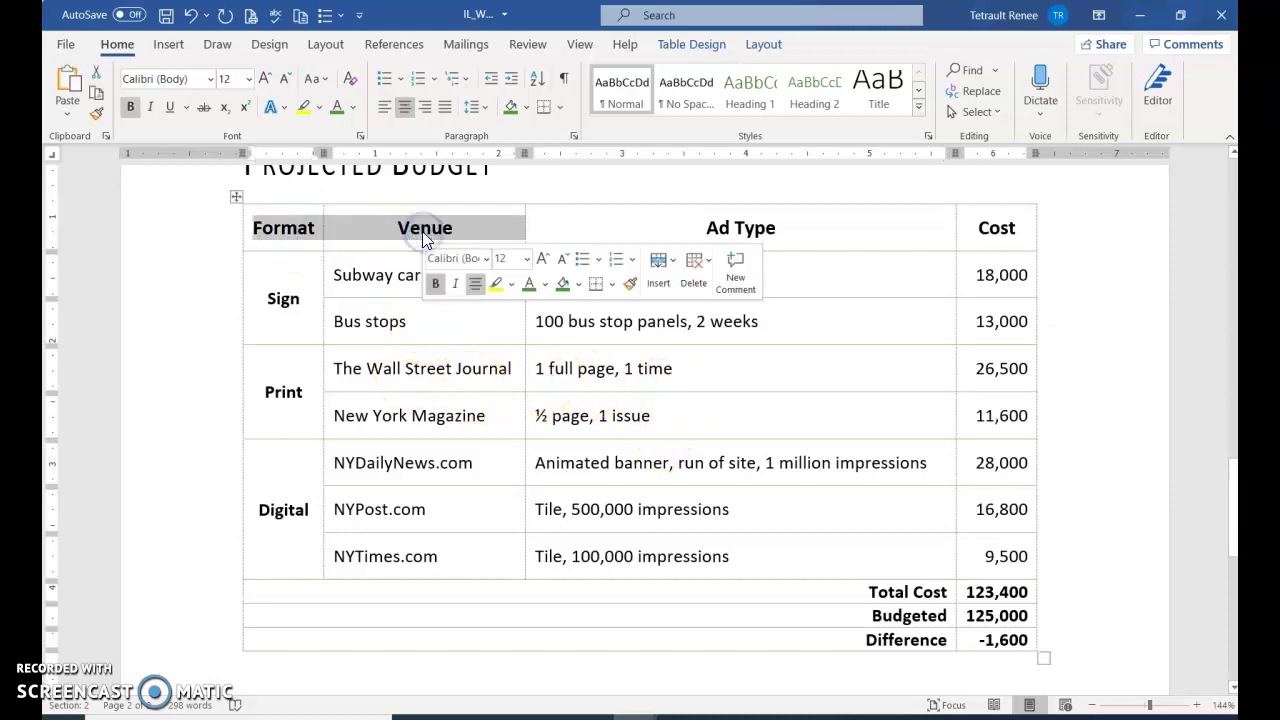
left_click(768, 47)
left_click(510, 72)
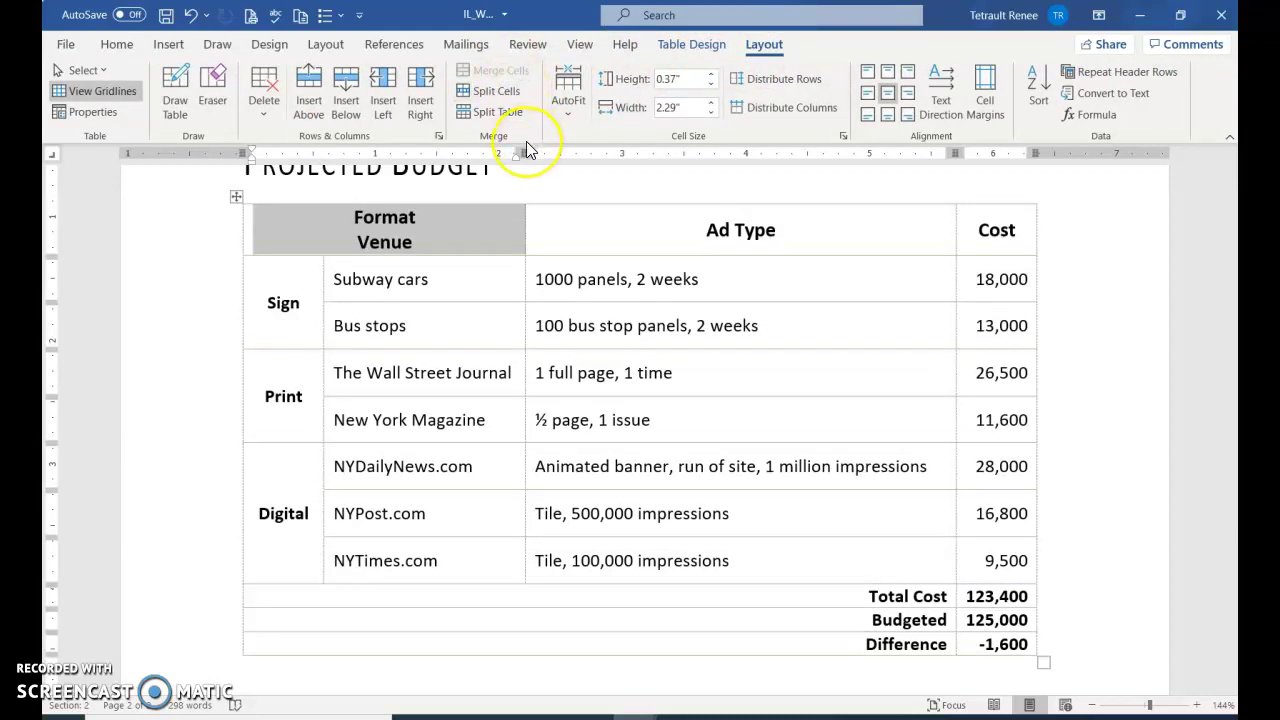
type("Ad ")
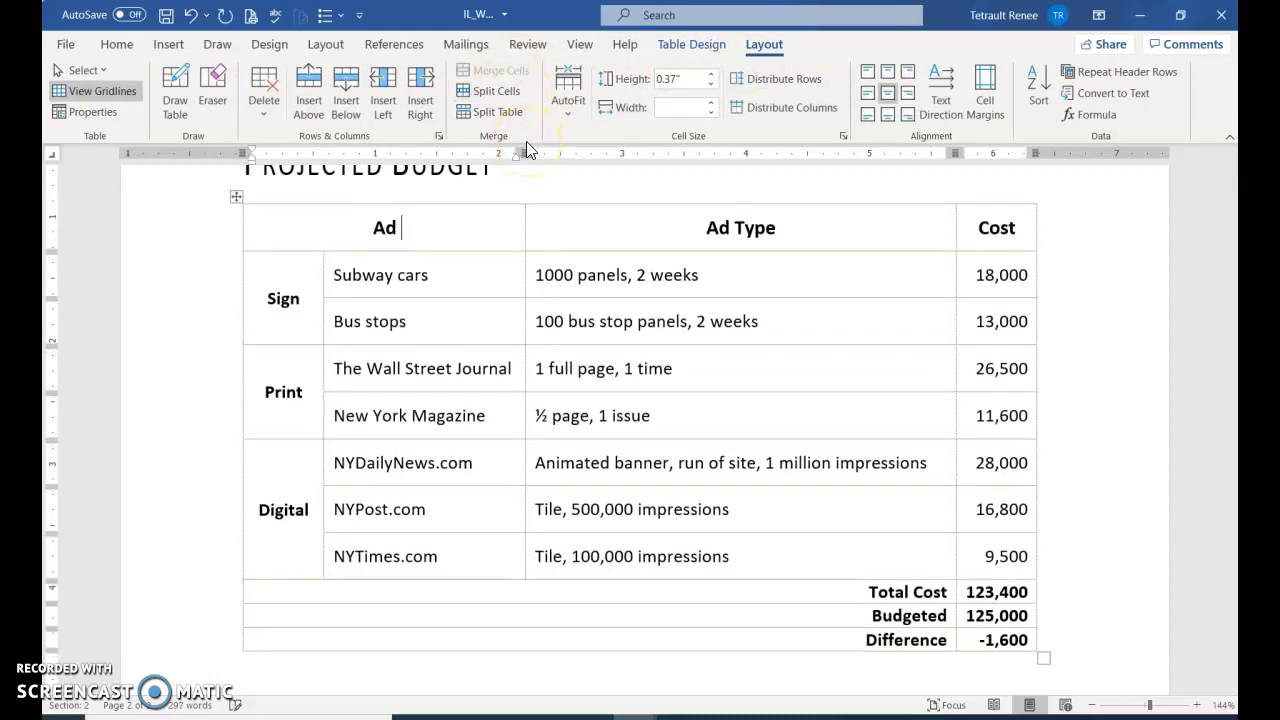
type("Location")
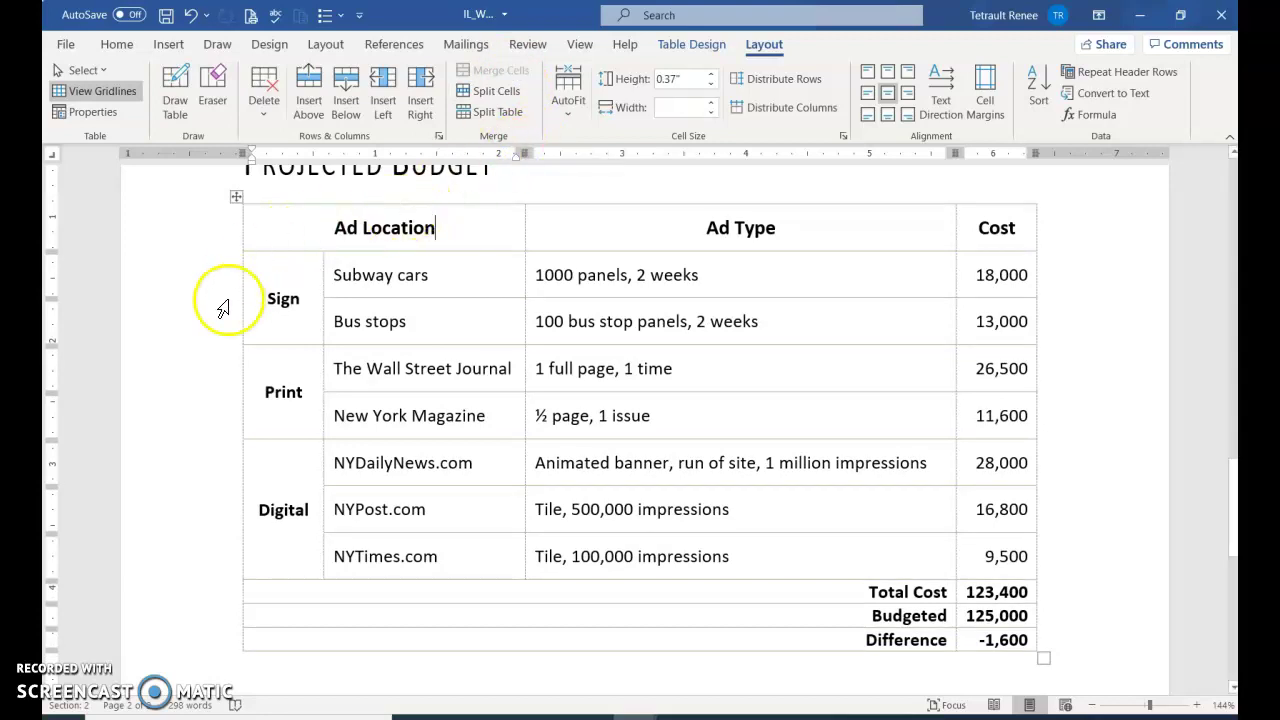
- Rotate the text in the Sign, Print and Digital cells so it reads from bottom to top
left_click_drag(257, 294, 277, 486)
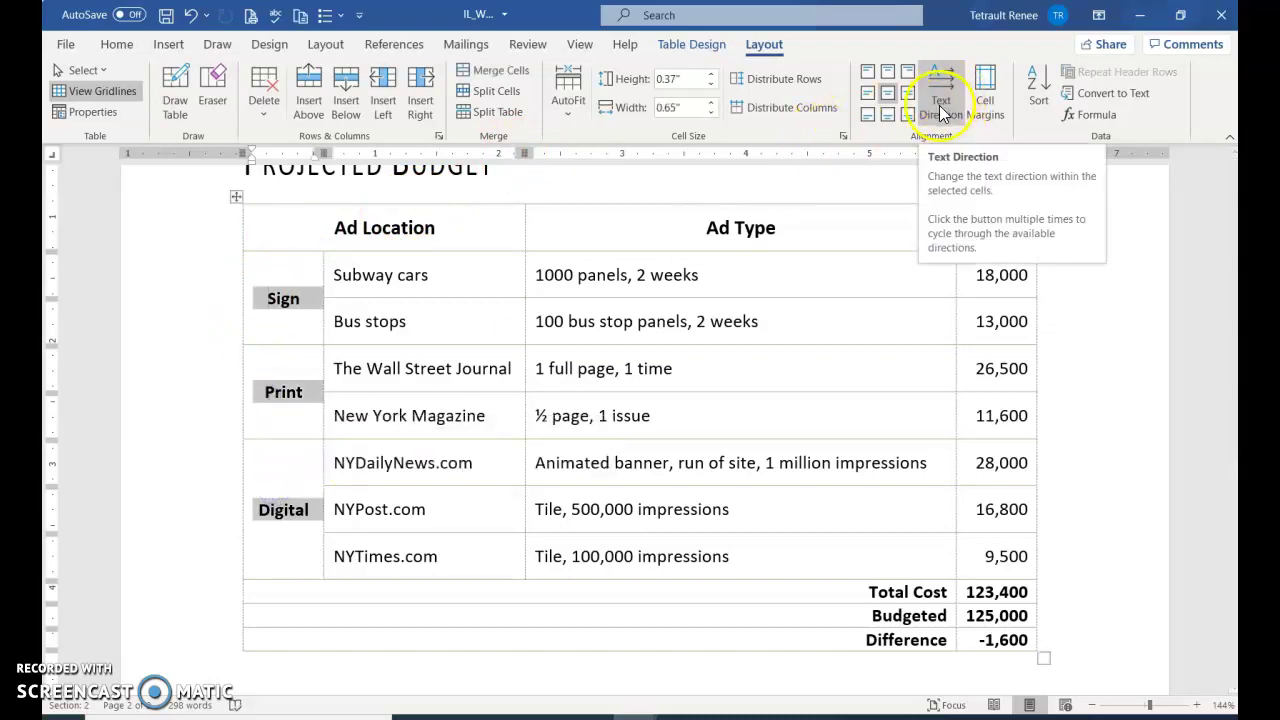
left_click(943, 87)
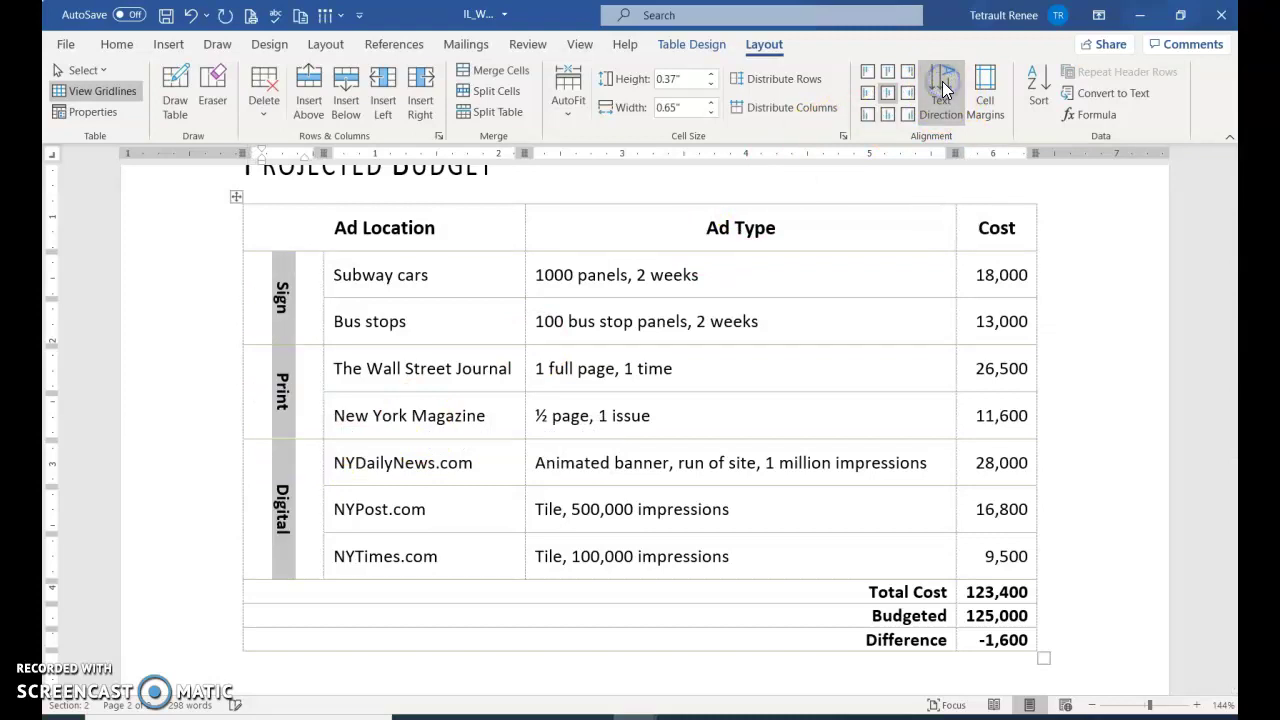
left_click(943, 87)
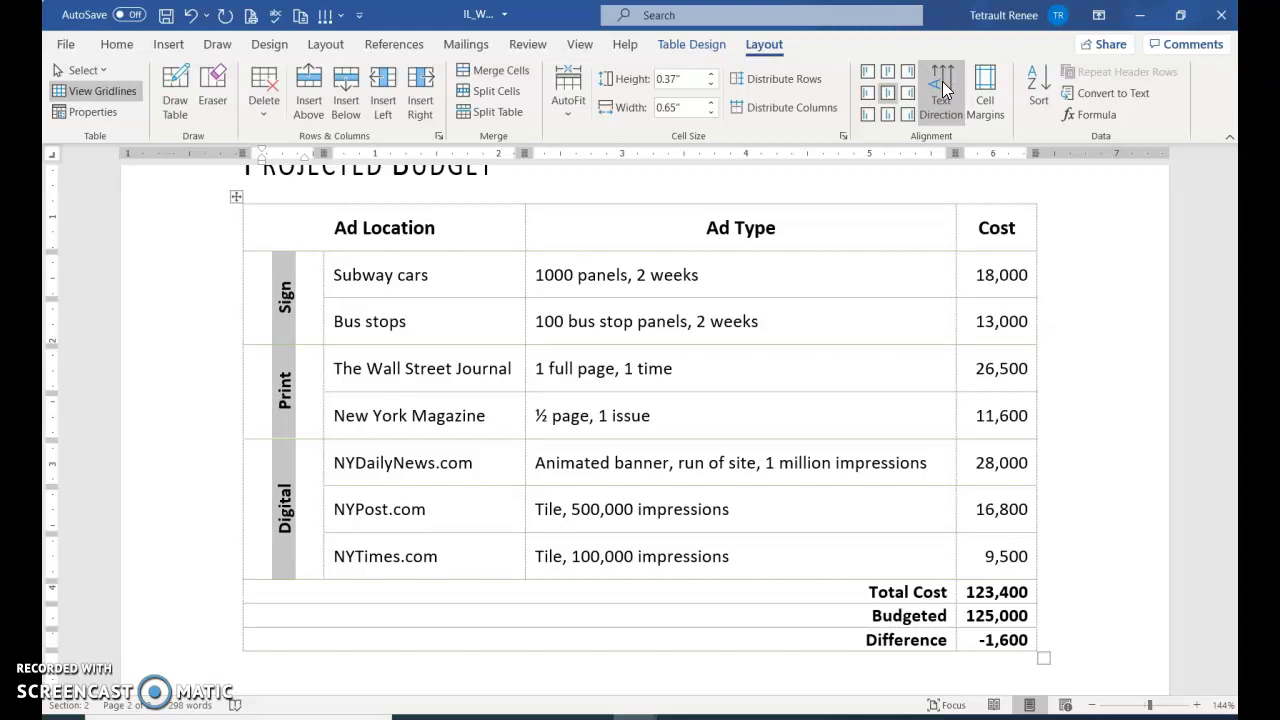
- Narrow the table's first column, which holds the rotated Sign, Print and Digital labels, to about half its width
left_click(796, 107)
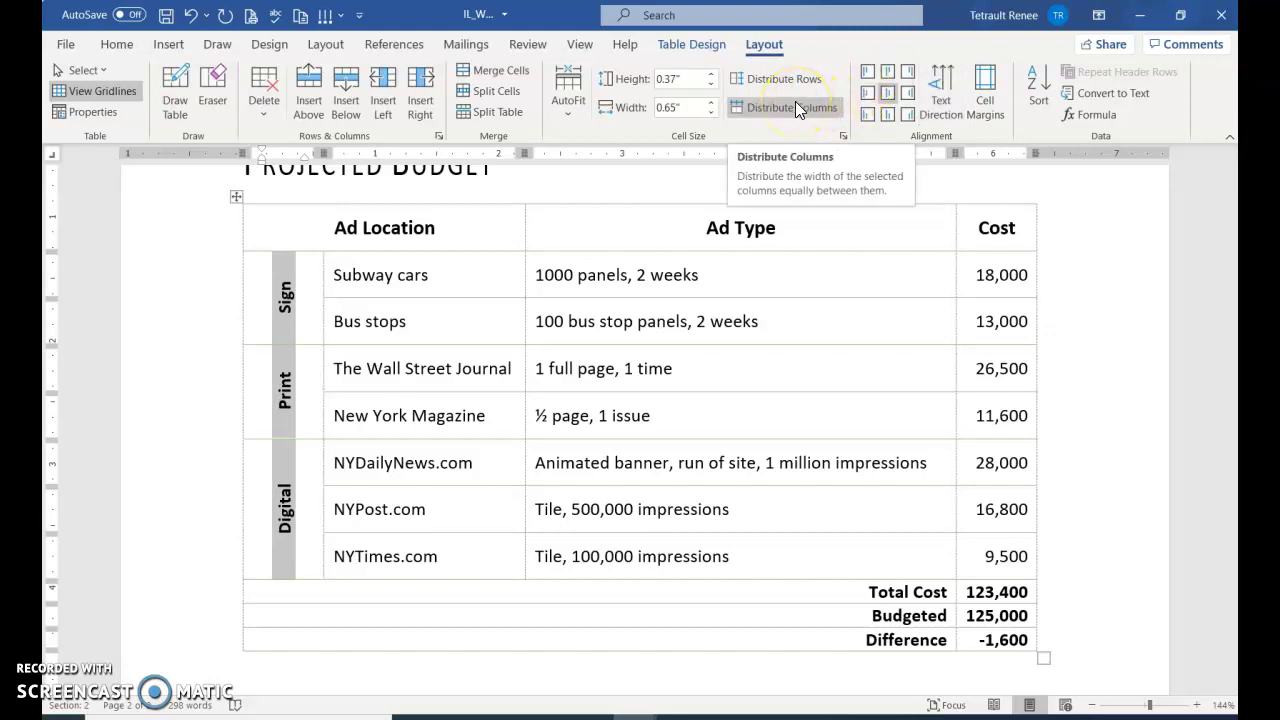
left_click(293, 305)
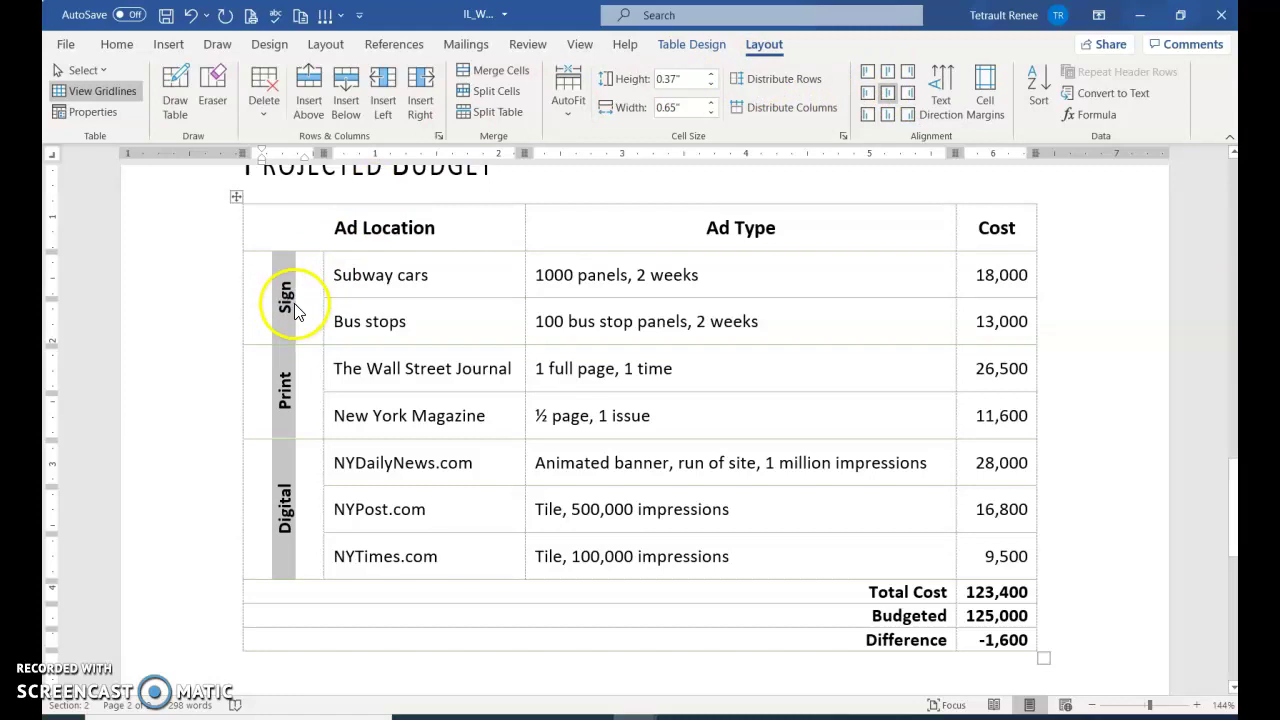
left_click(257, 177)
left_click(313, 283)
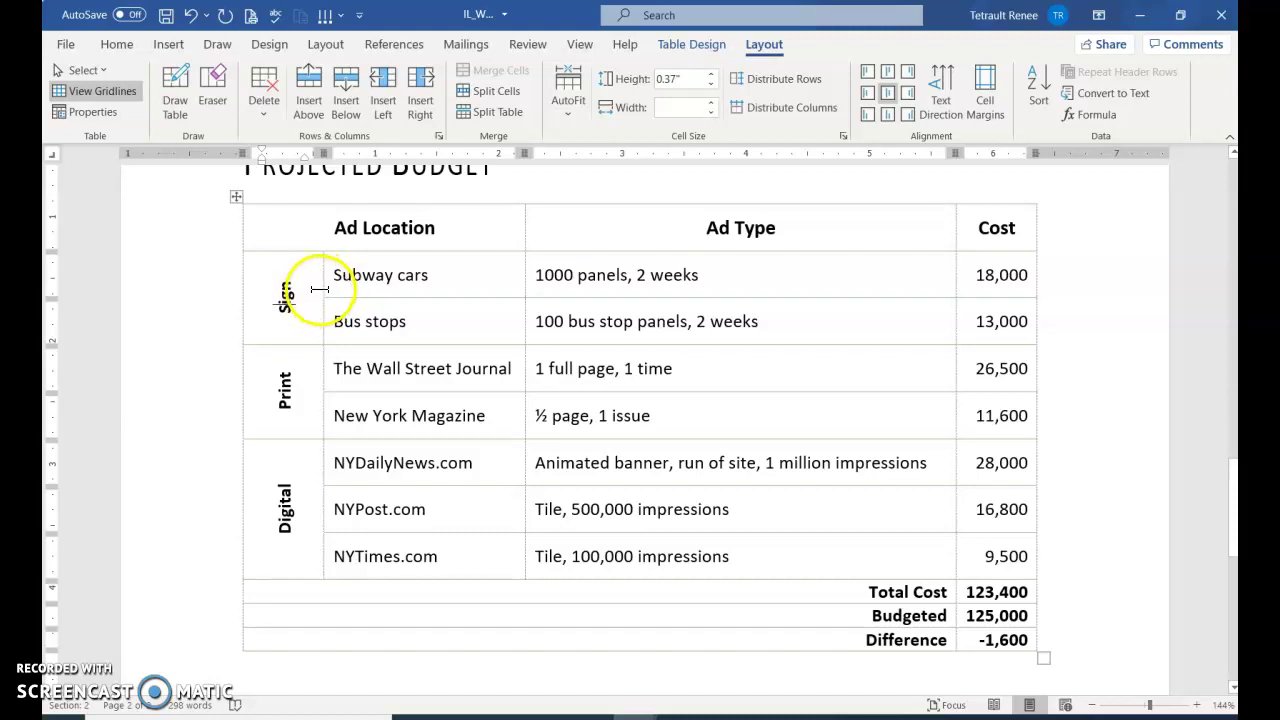
left_click(324, 280)
left_click(316, 298)
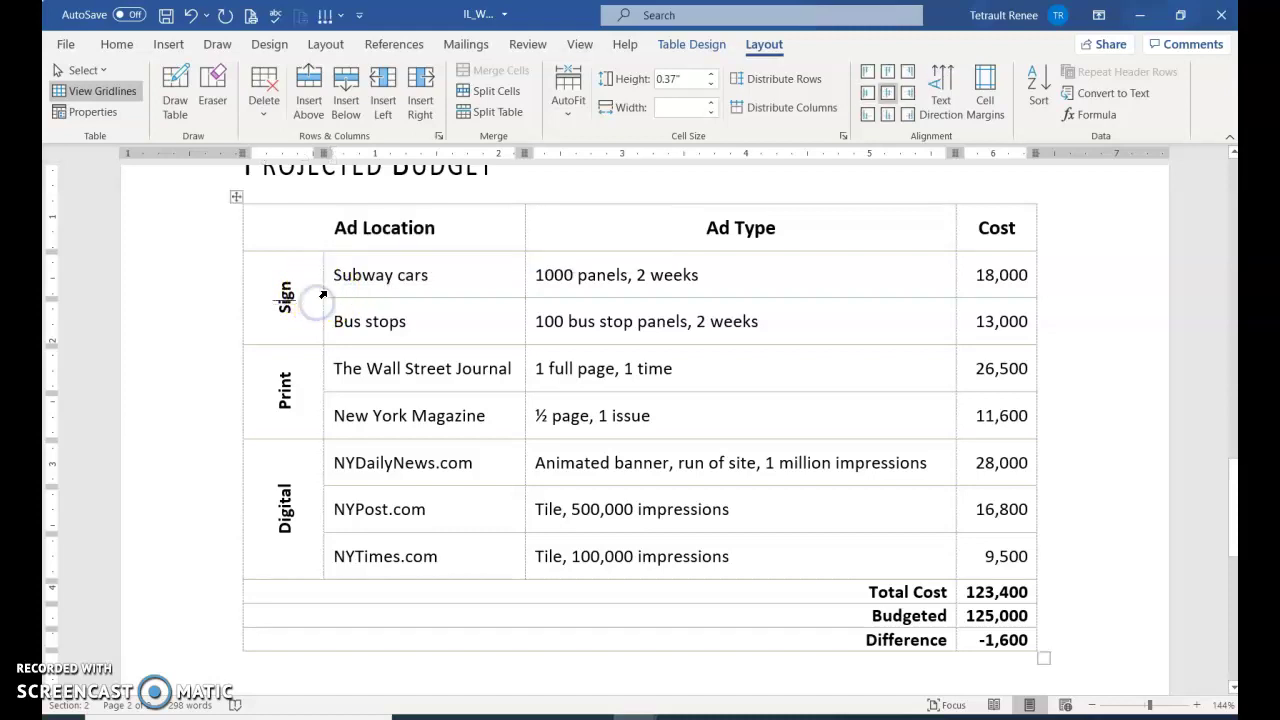
left_click(323, 274)
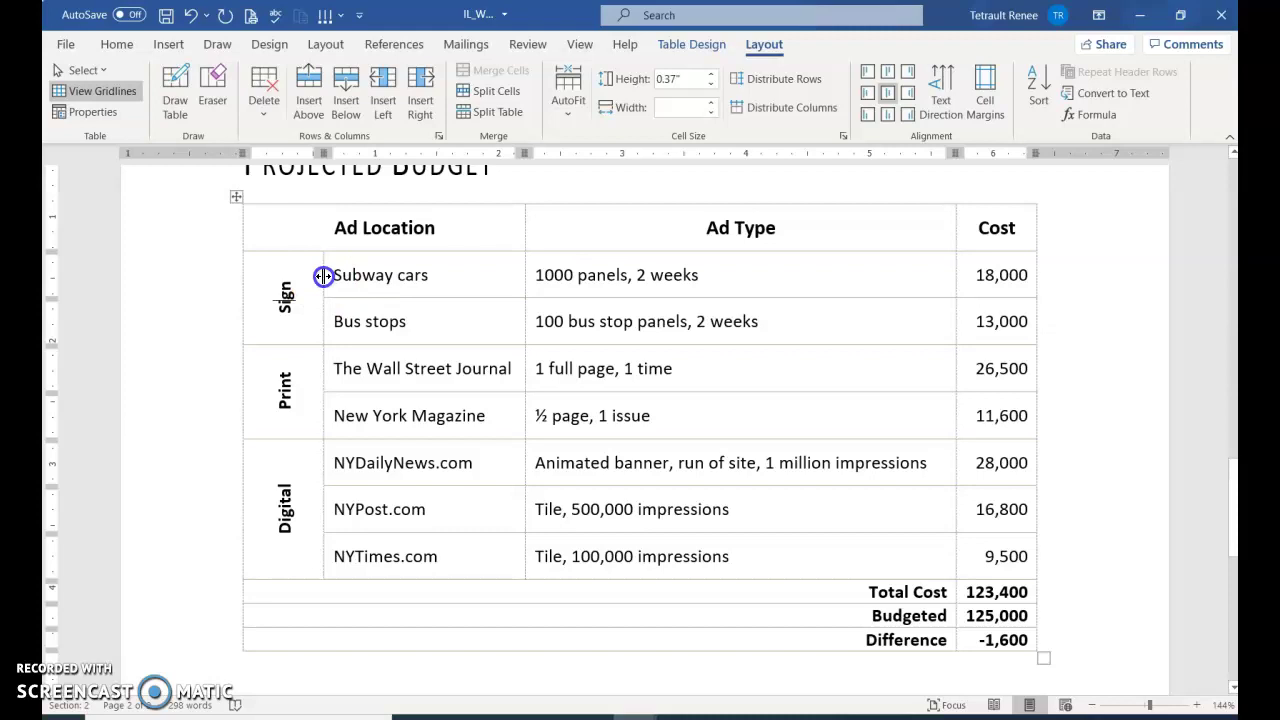
left_click_drag(323, 276, 285, 280)
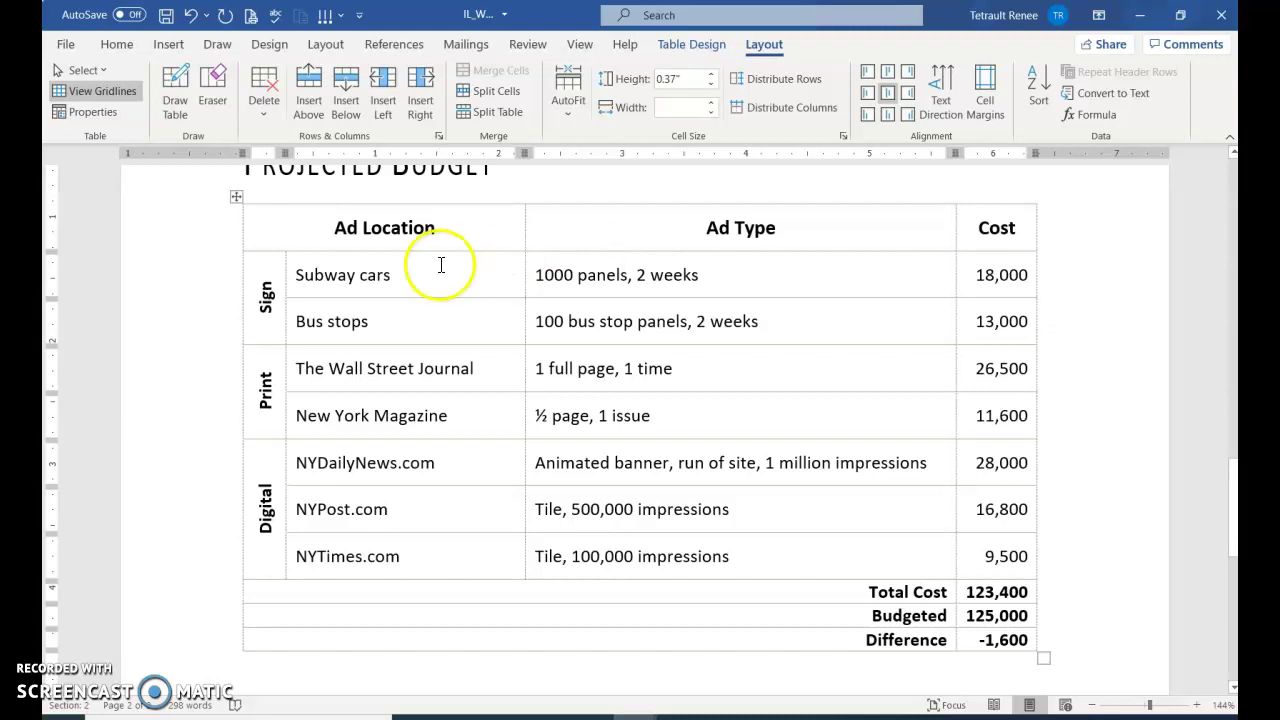
left_click(204, 243)
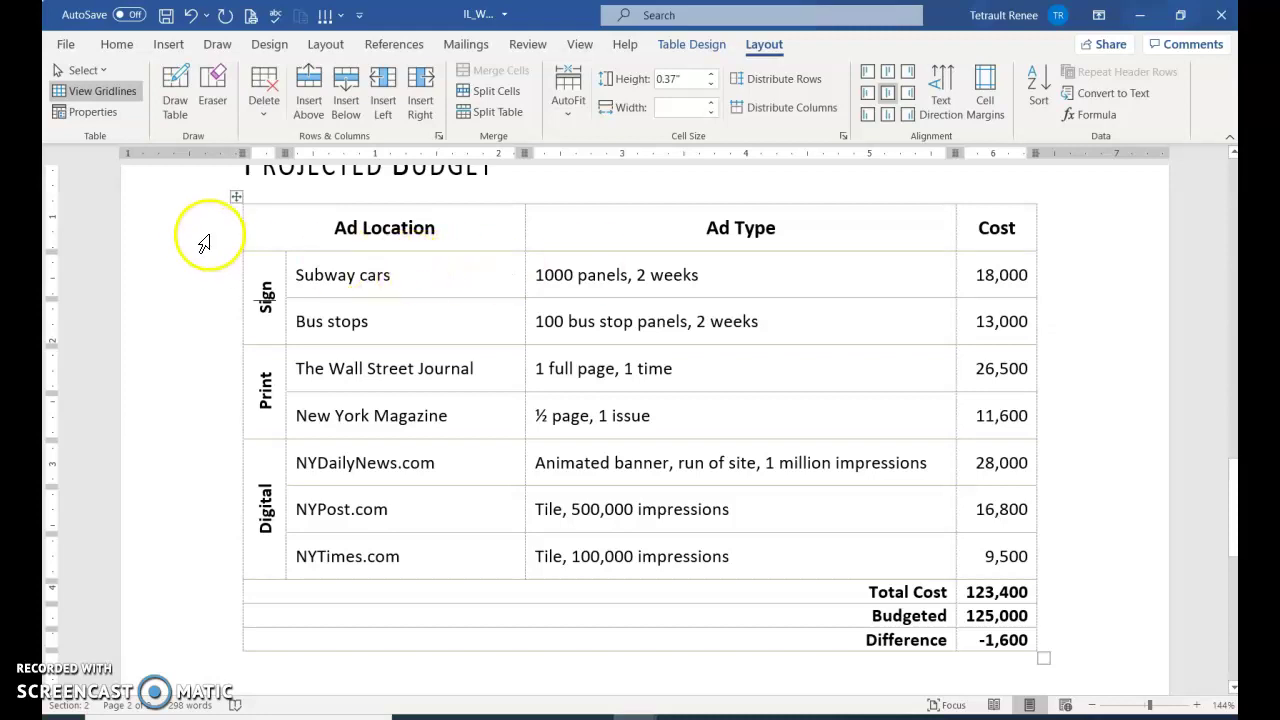
left_click(307, 275)
left_click(328, 276)
left_click(361, 277)
left_click(433, 250)
- Shade the Sign cell with the lime green theme color
left_click(705, 45)
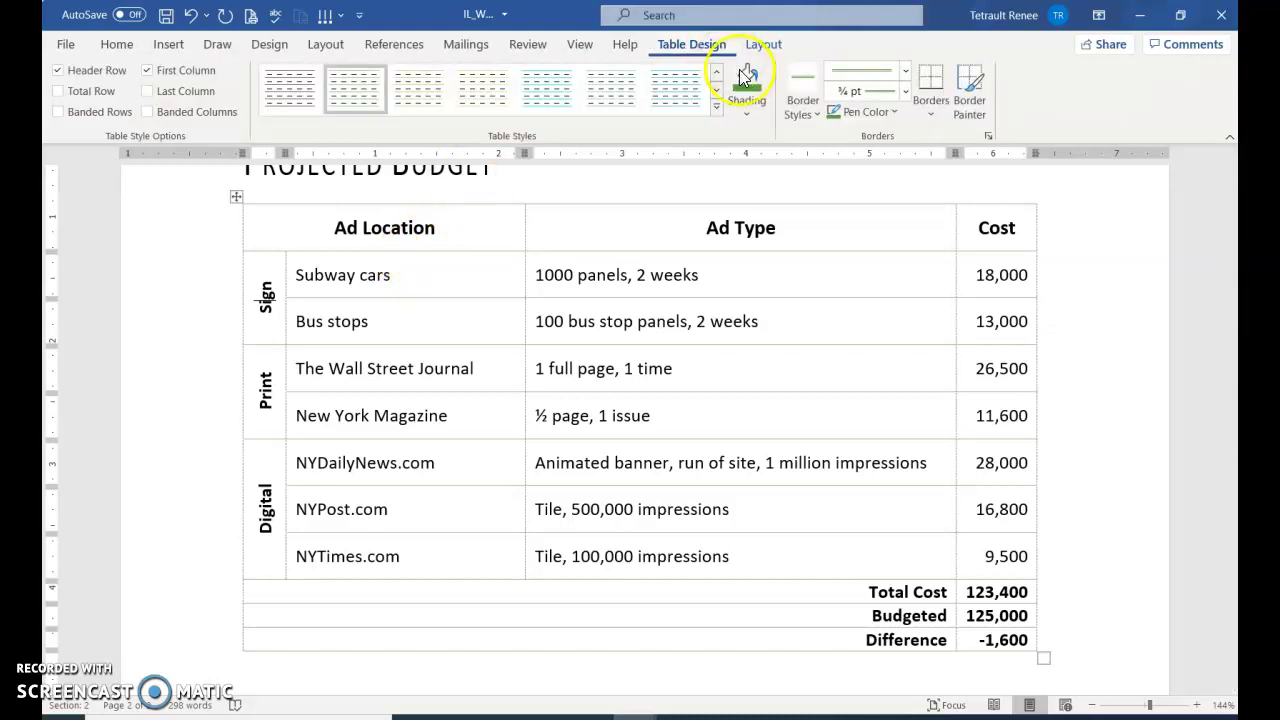
left_click(740, 112)
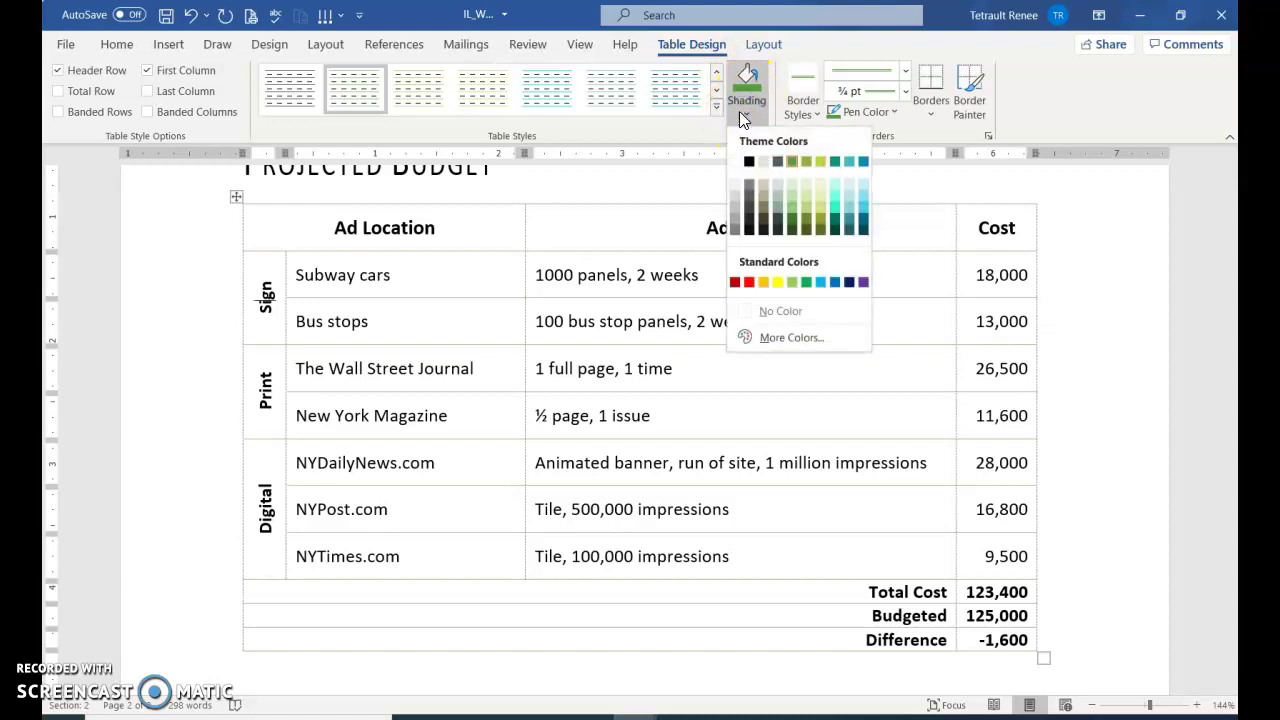
left_click(806, 162)
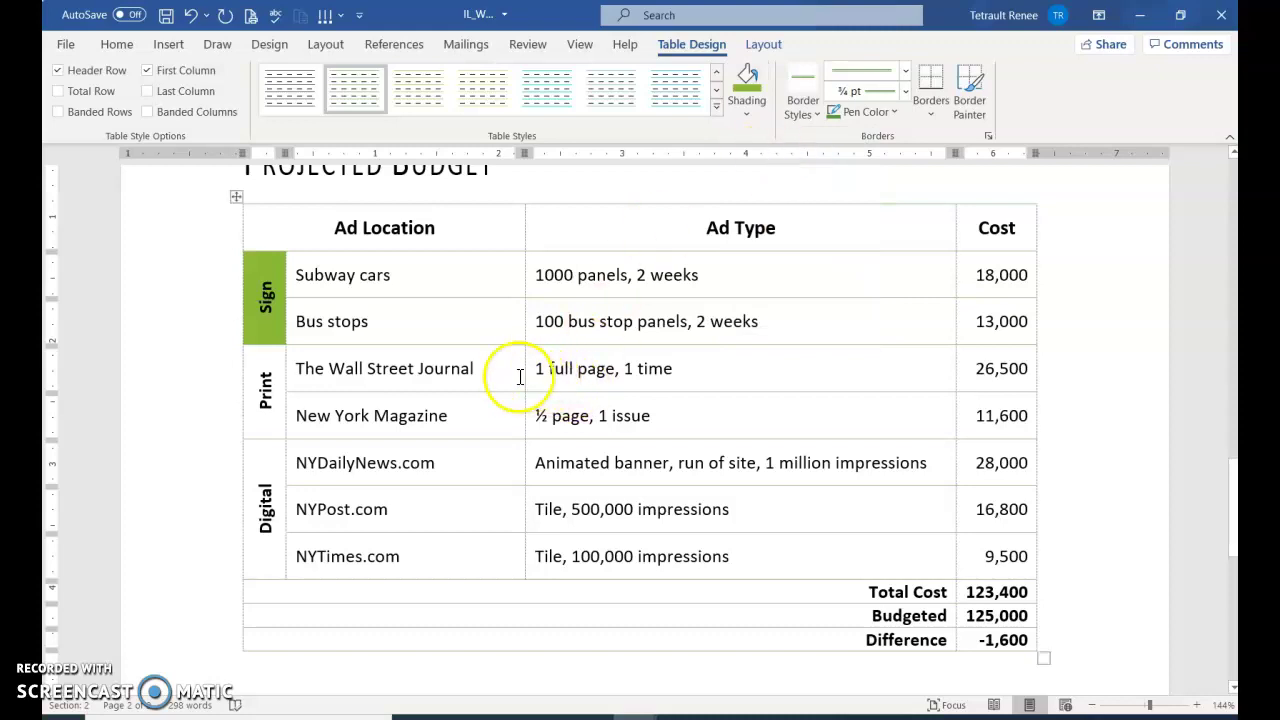
left_click(264, 407)
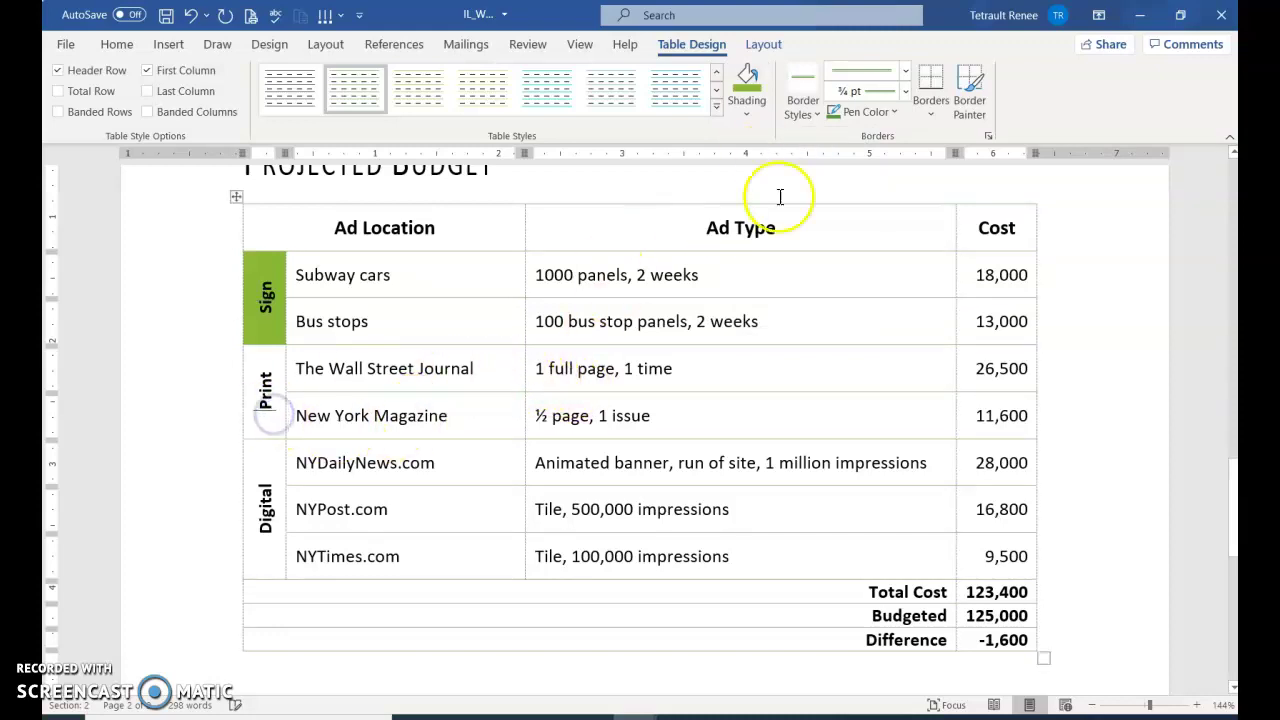
left_click(746, 112)
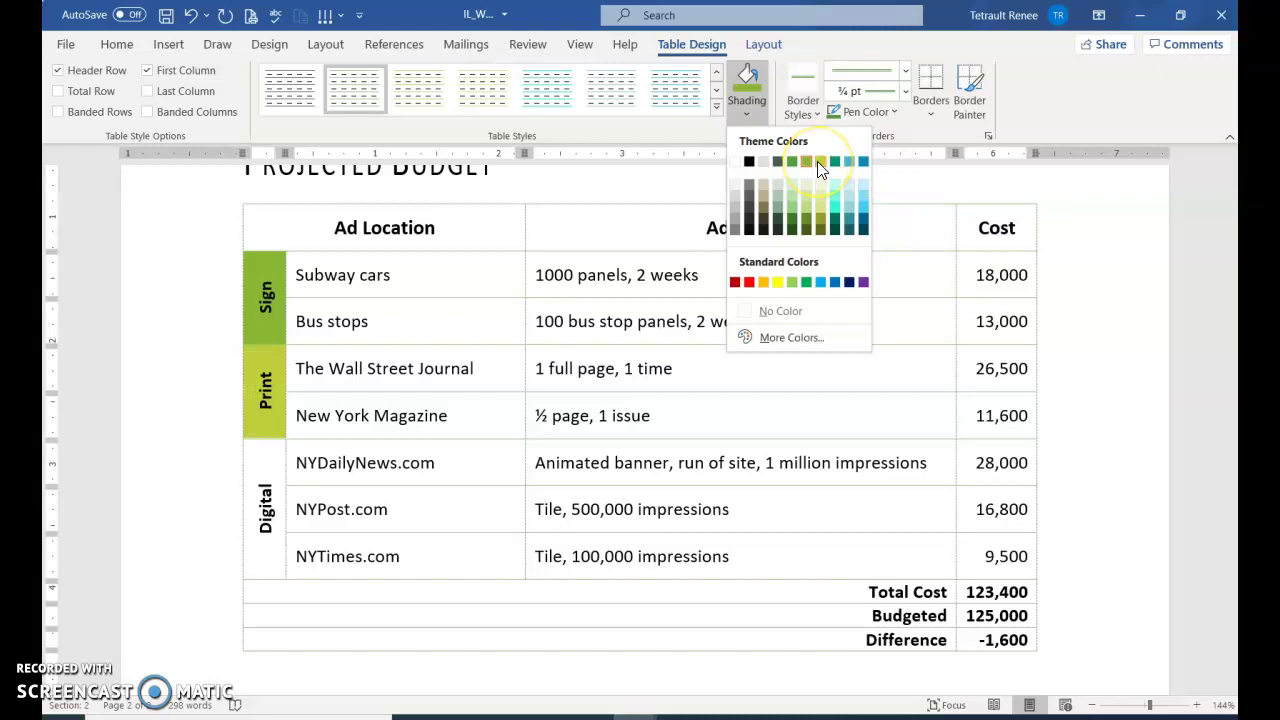
left_click(847, 166)
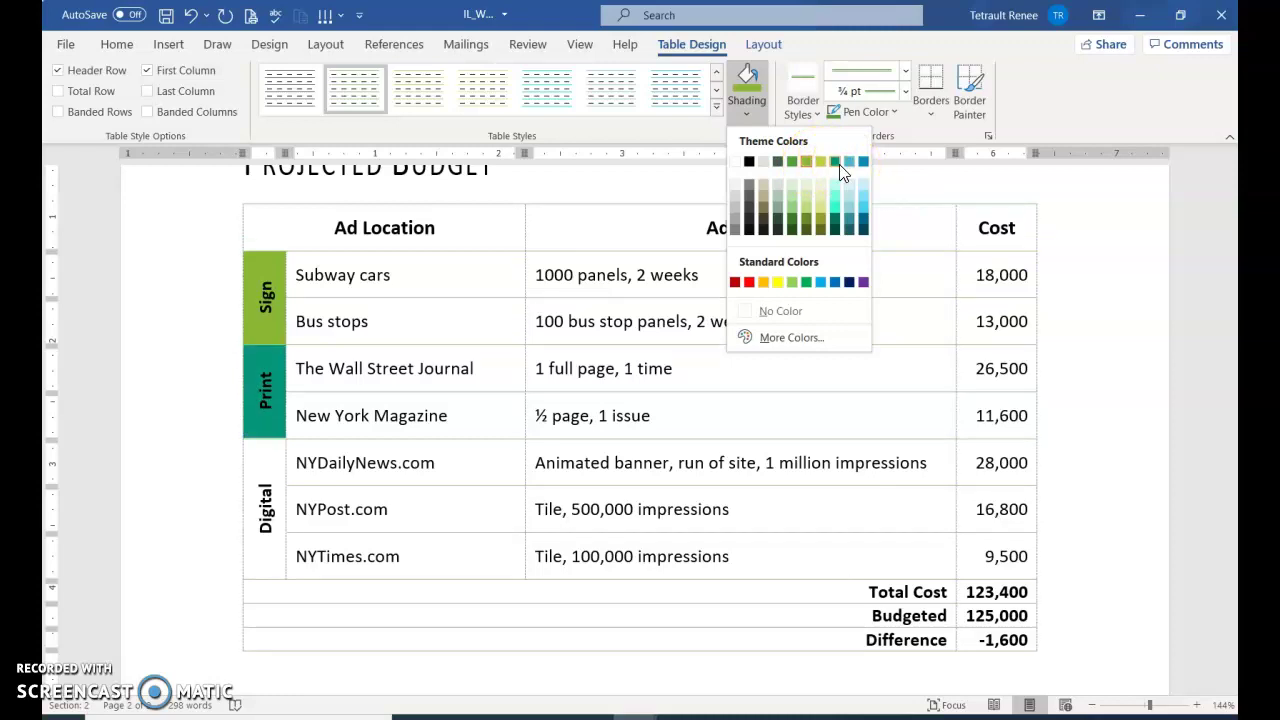
left_click(828, 170)
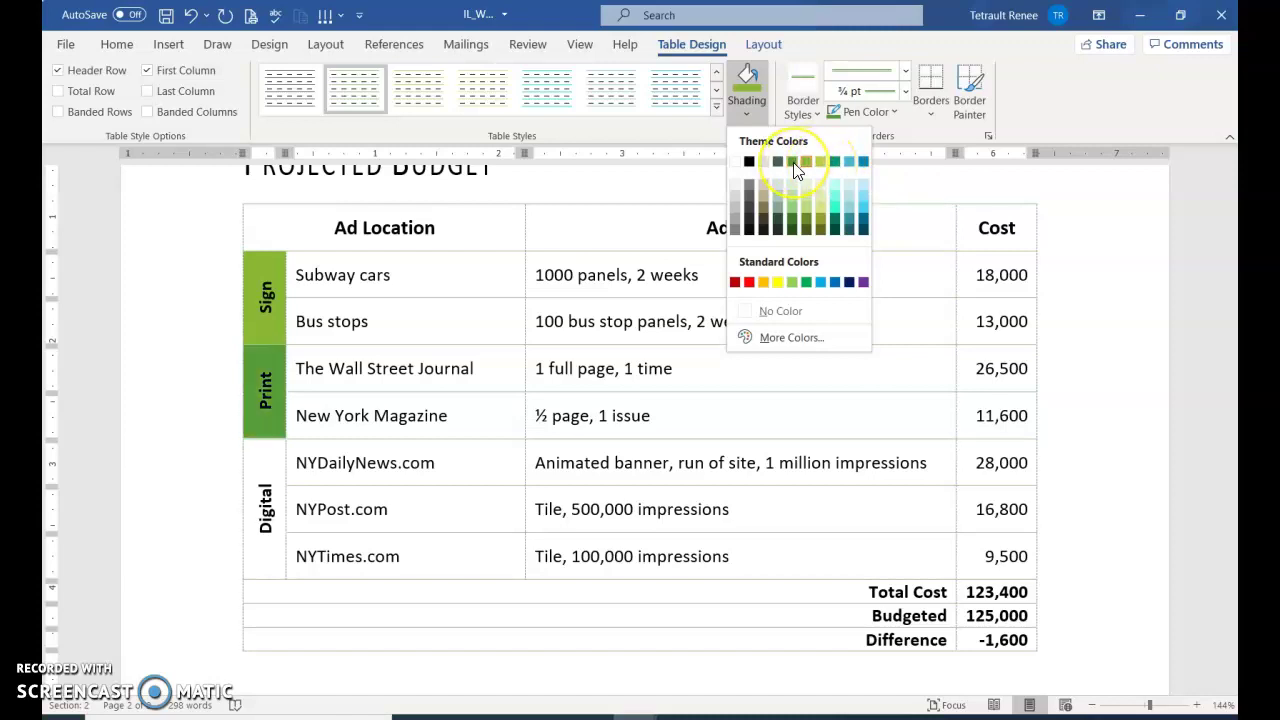
left_click(851, 167)
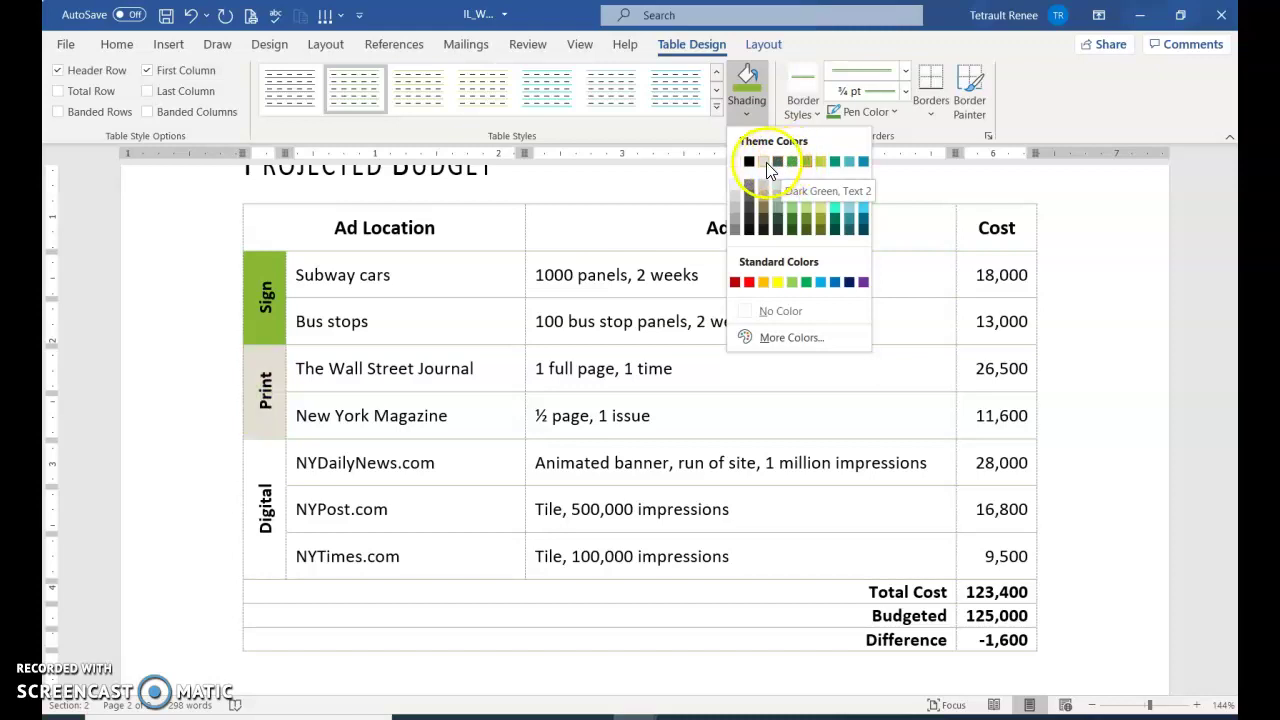
left_click(85, 700)
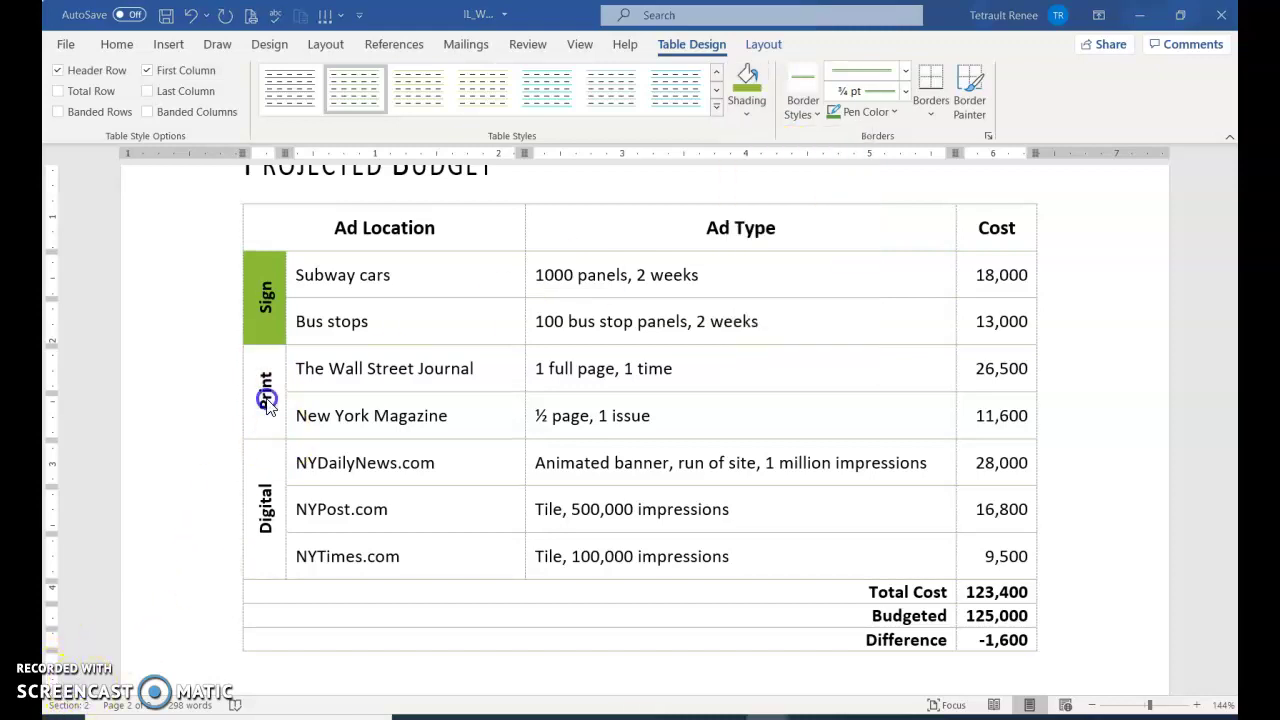
- Shade the Print cell with the teal green theme color and the Digital cell with the blue theme color
left_click(741, 122)
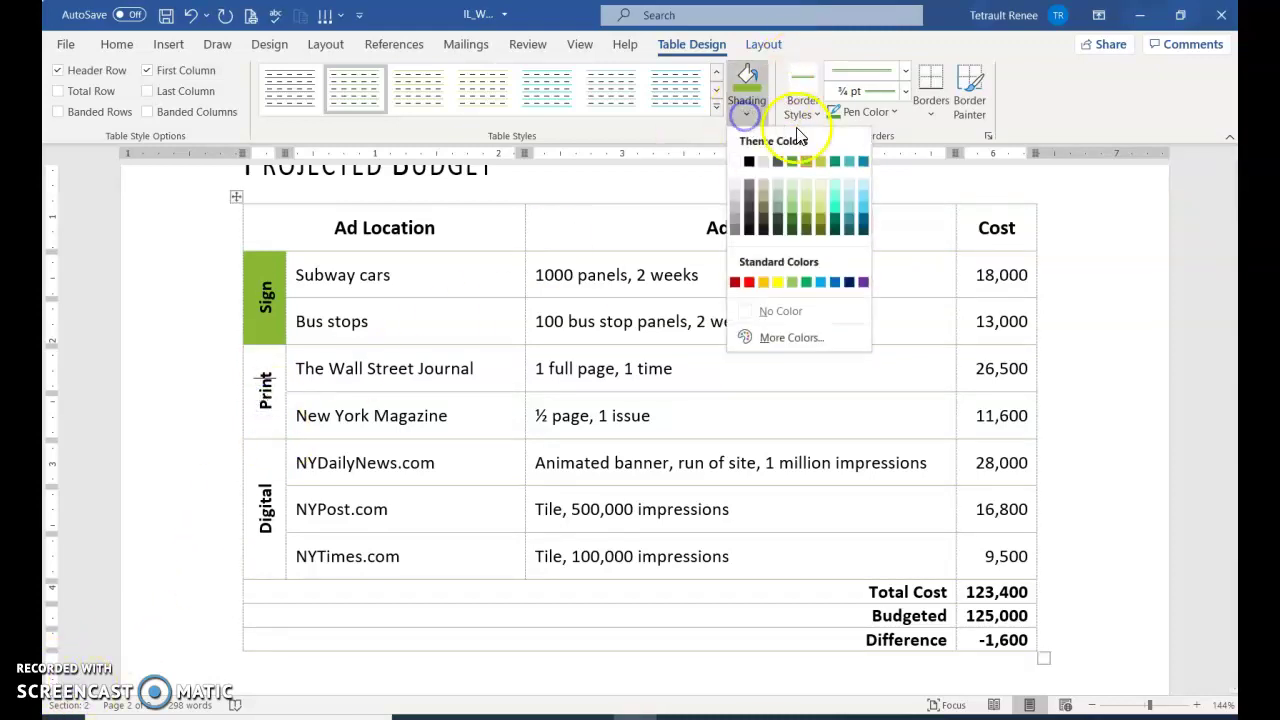
left_click(838, 163)
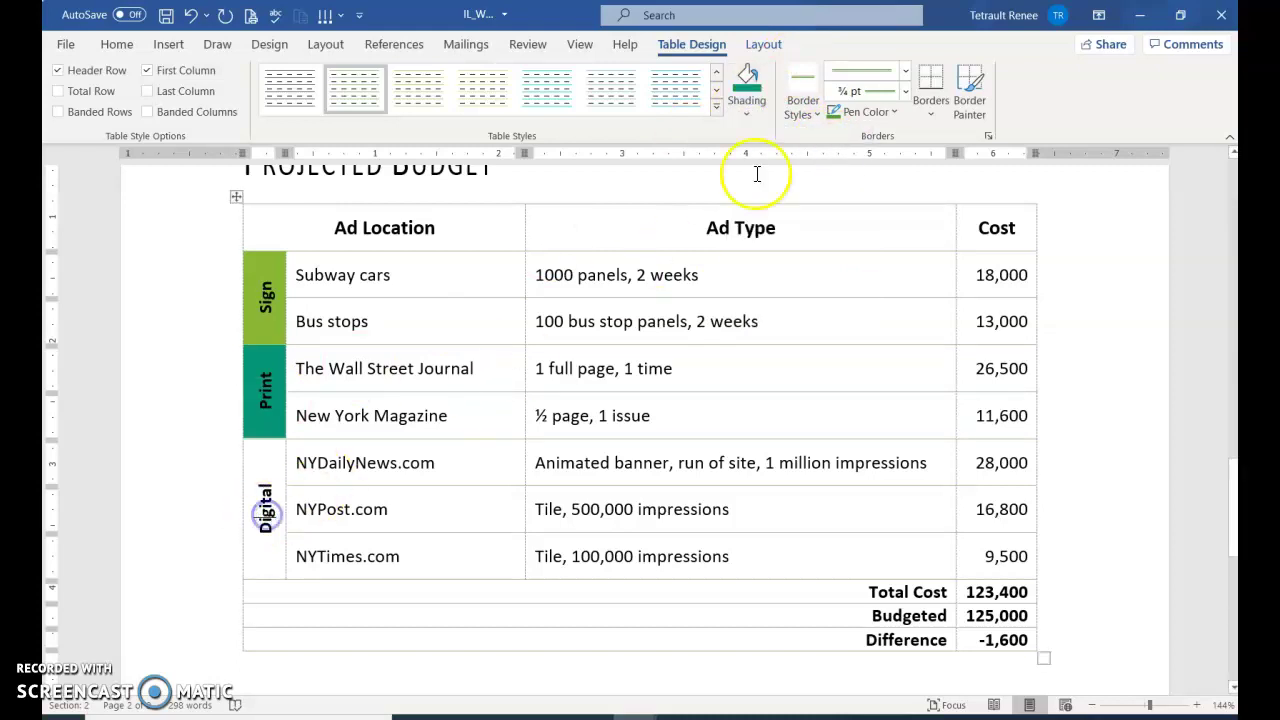
left_click(747, 114)
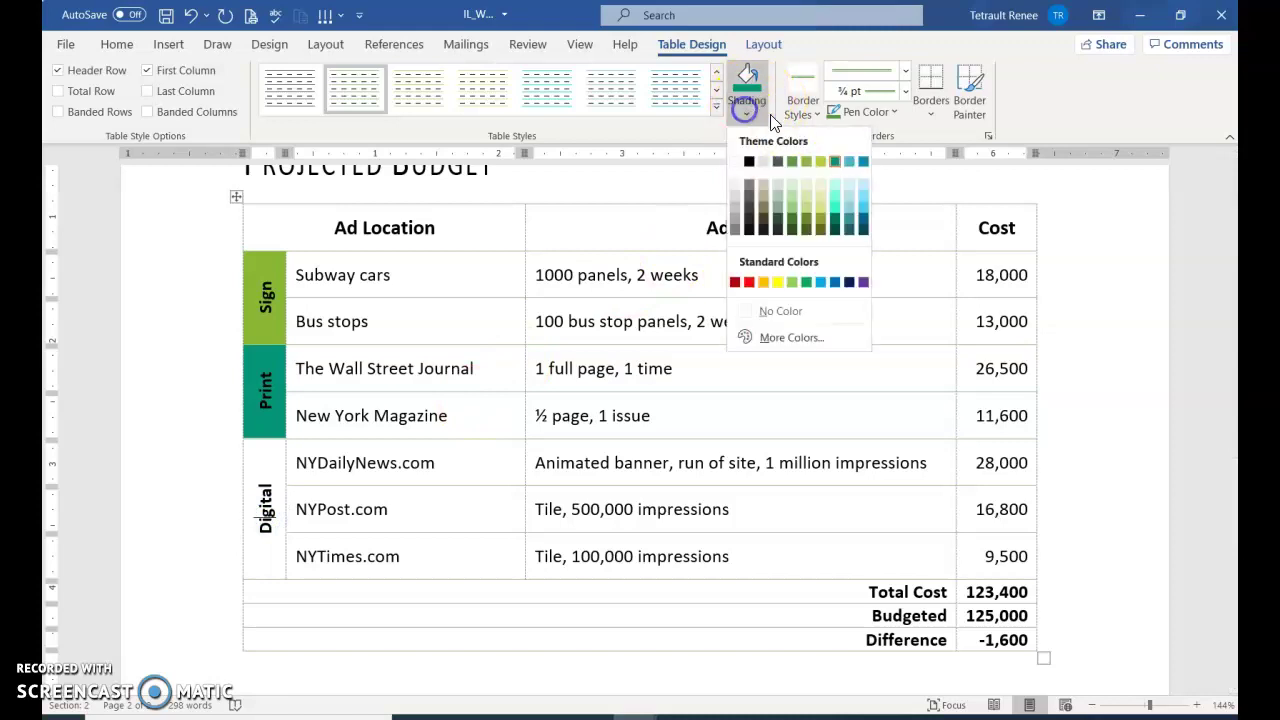
left_click(866, 170)
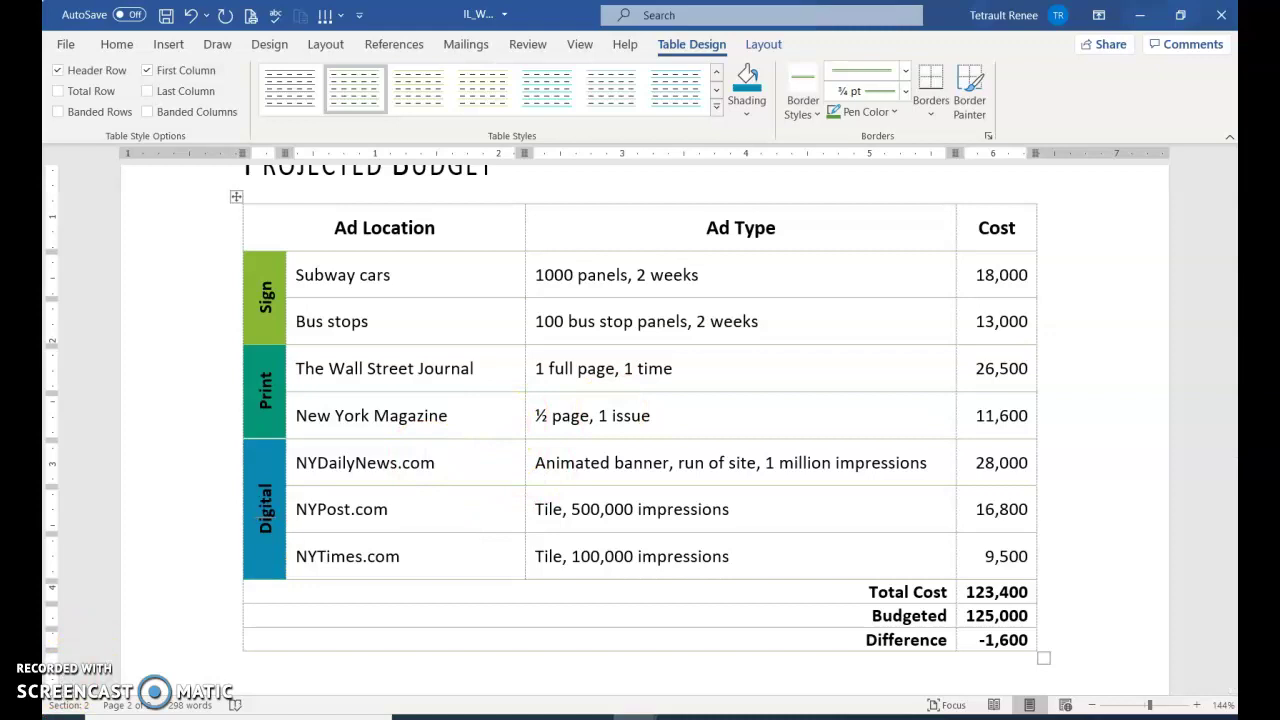
- Shade the table's entire header row with the theme color Green, Accent 1
left_click(203, 222)
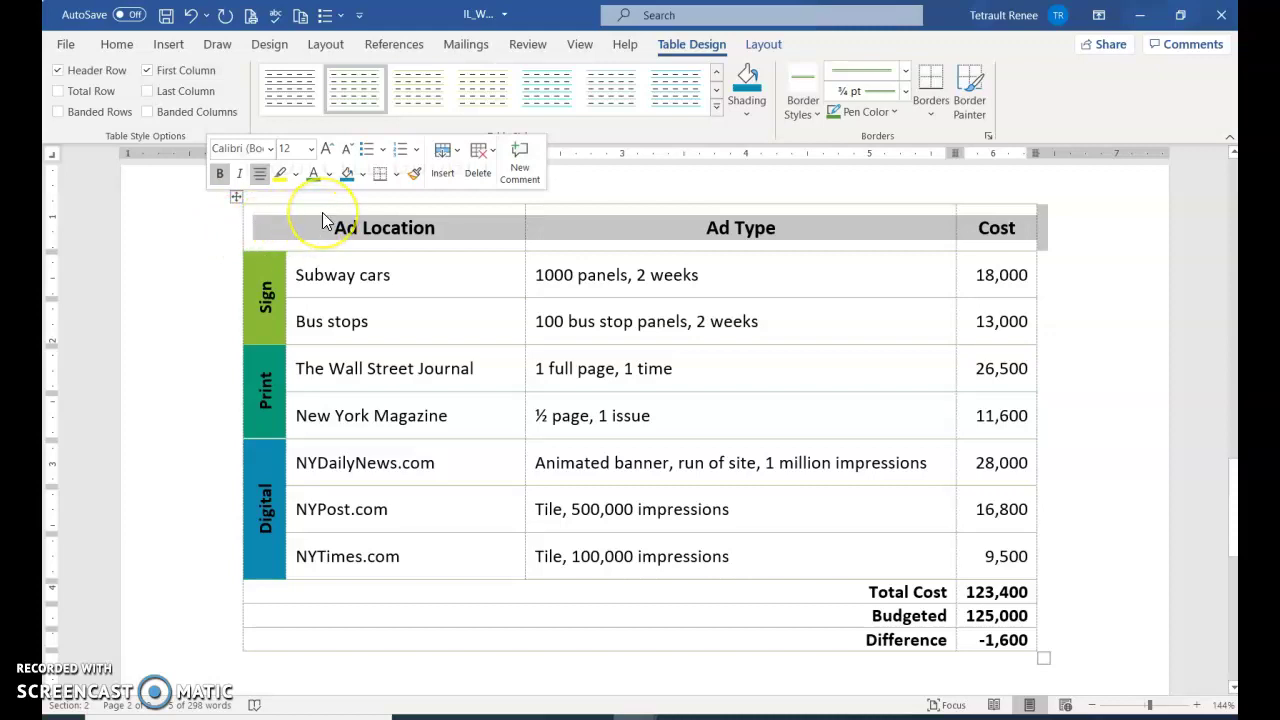
left_click(363, 175)
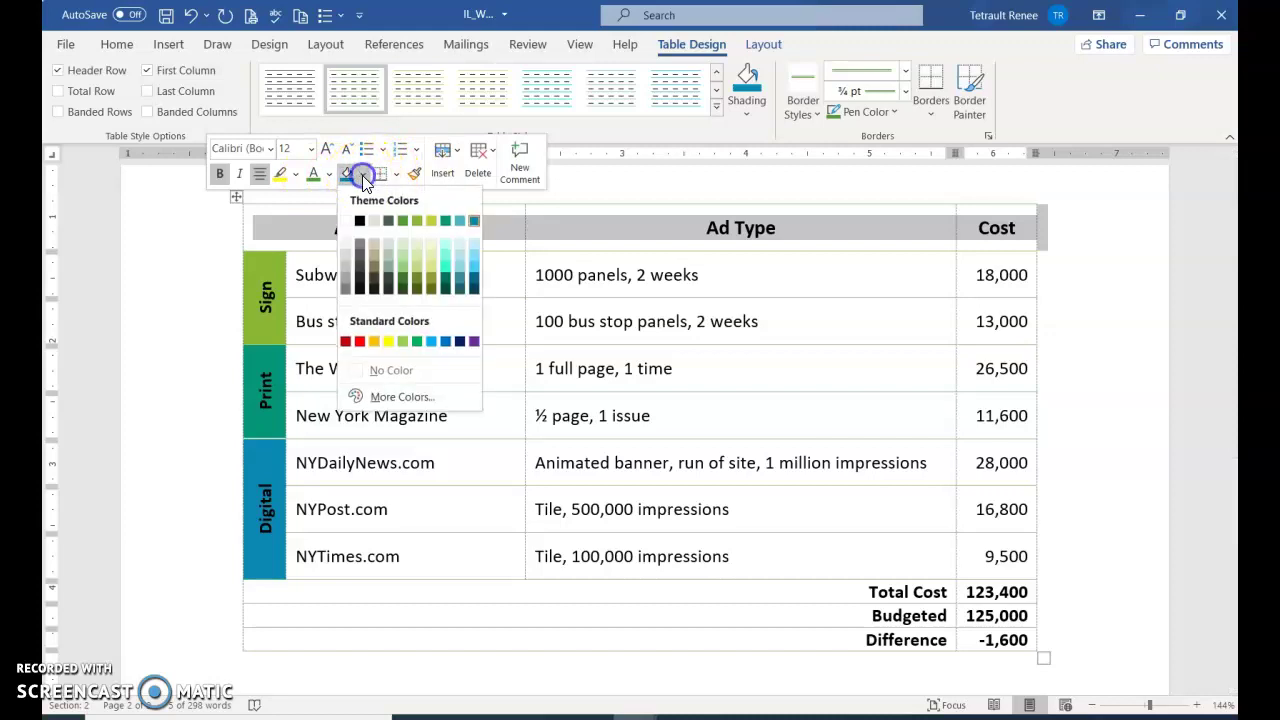
left_click(400, 222)
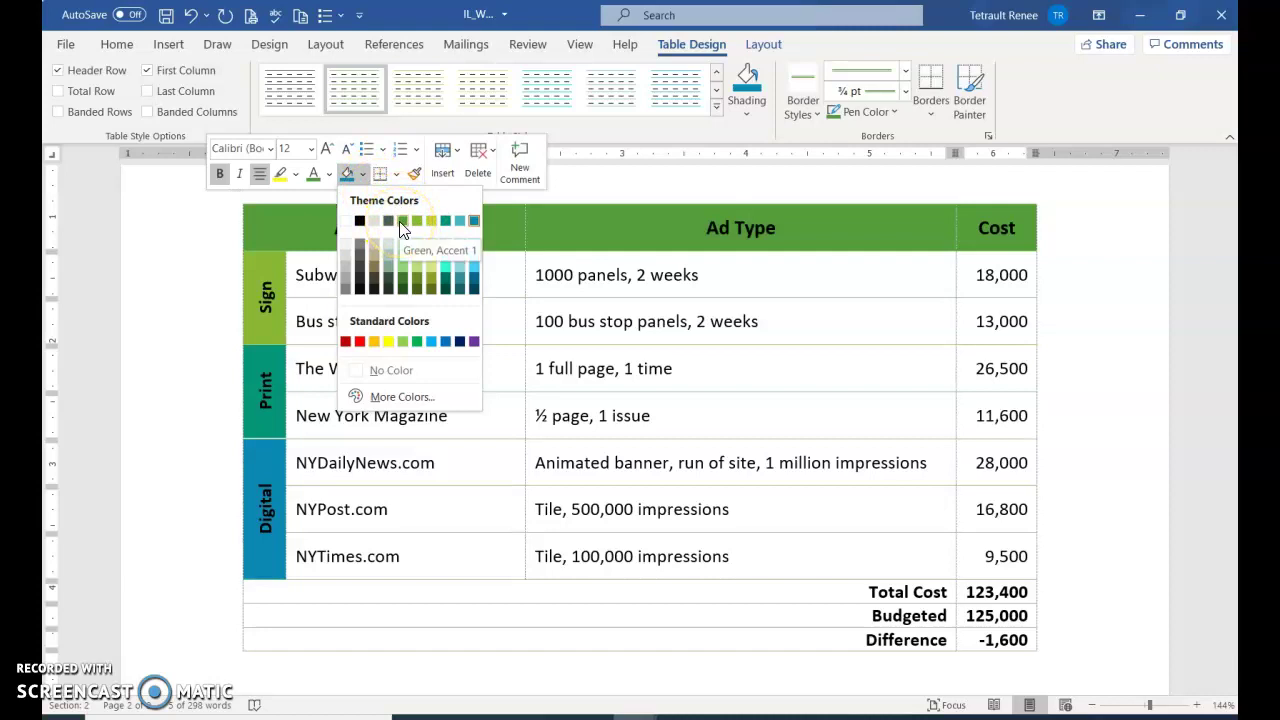
left_click(401, 222)
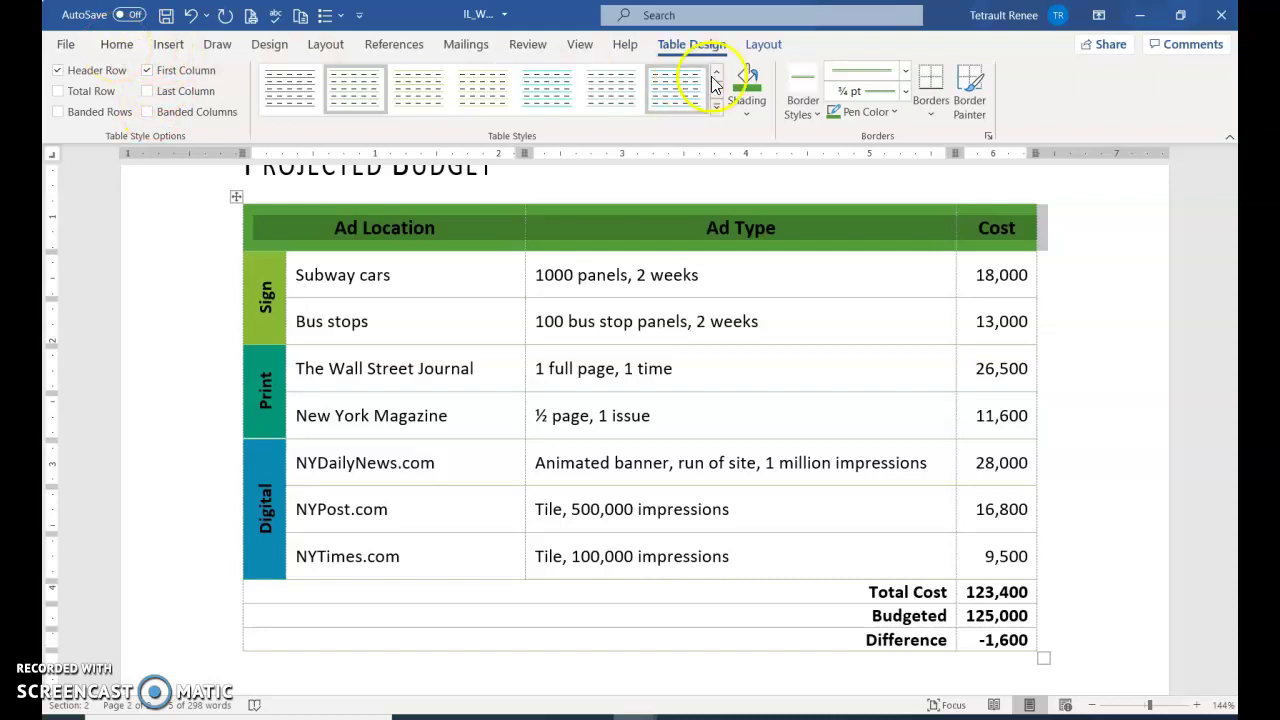
left_click(930, 110)
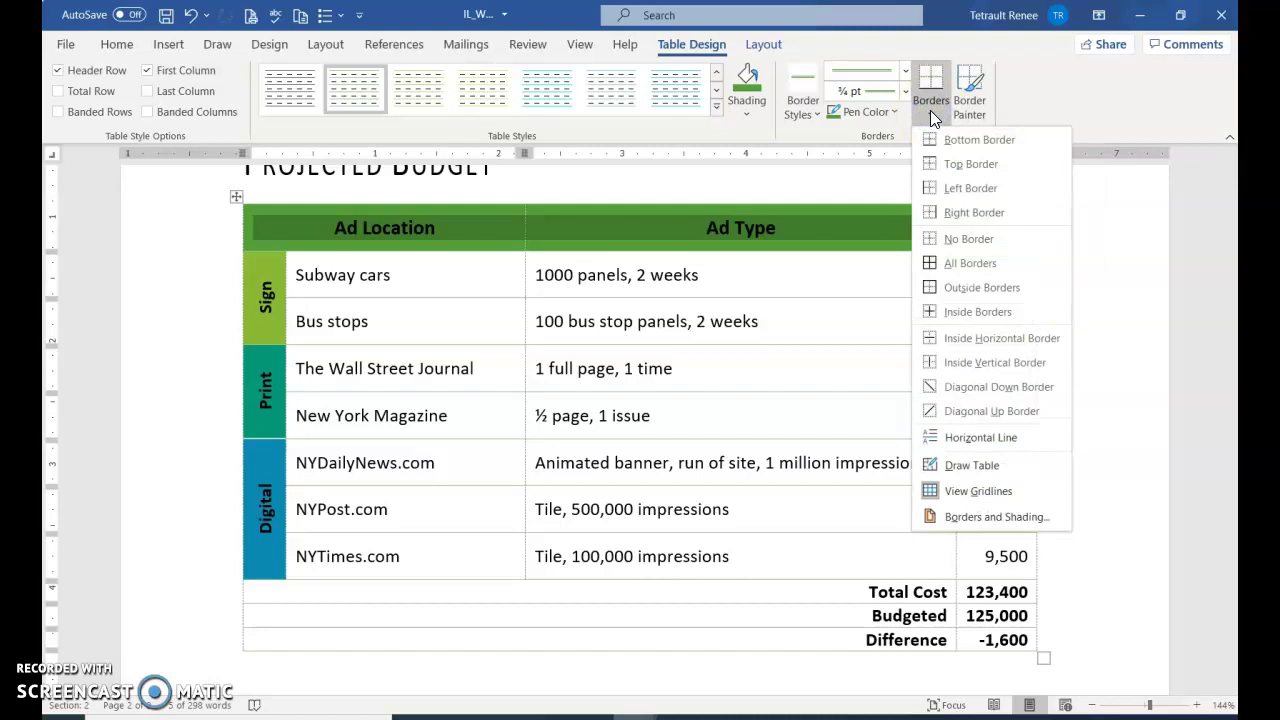
left_click(490, 285)
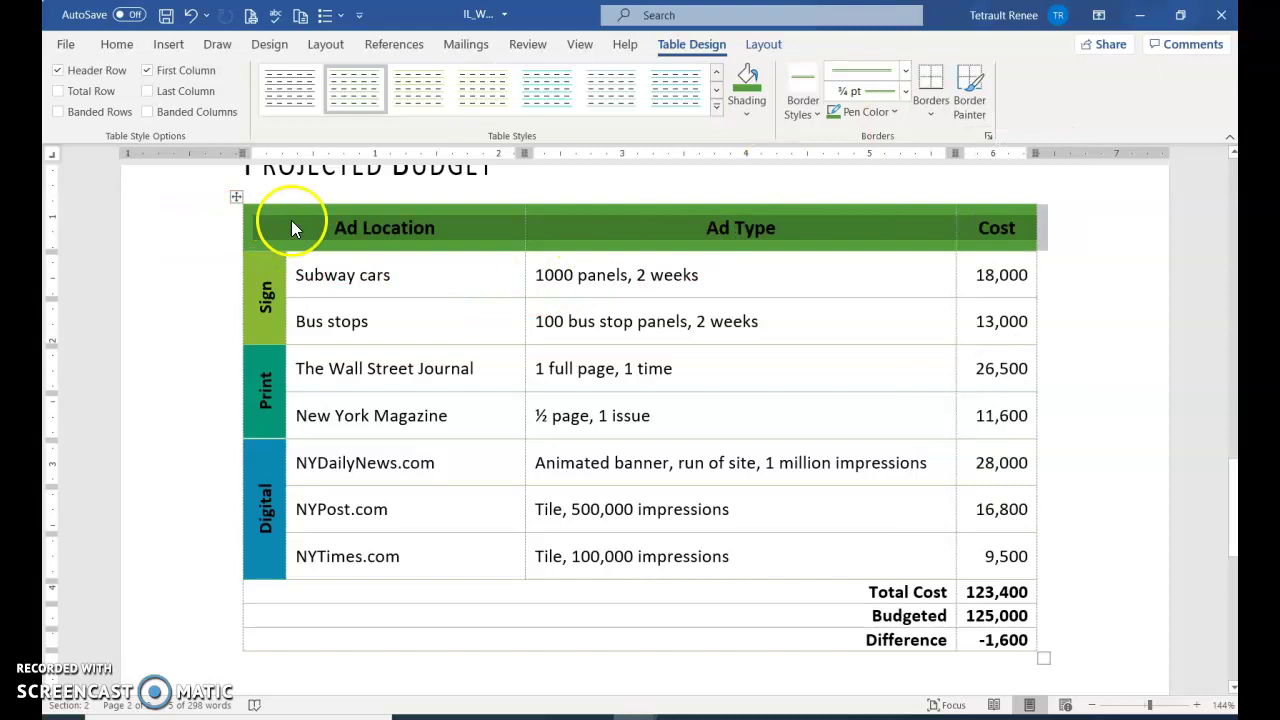
- Change the font color of the table's header row to the white theme color
left_click(116, 46)
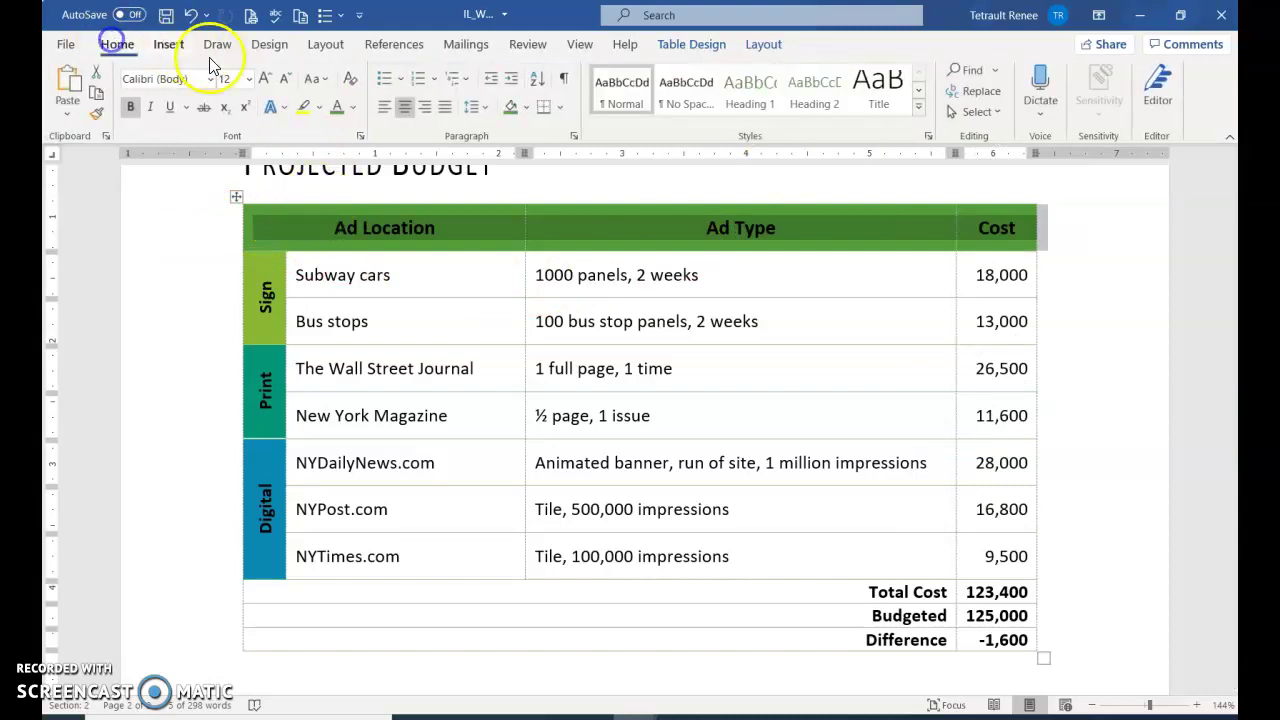
left_click(358, 106)
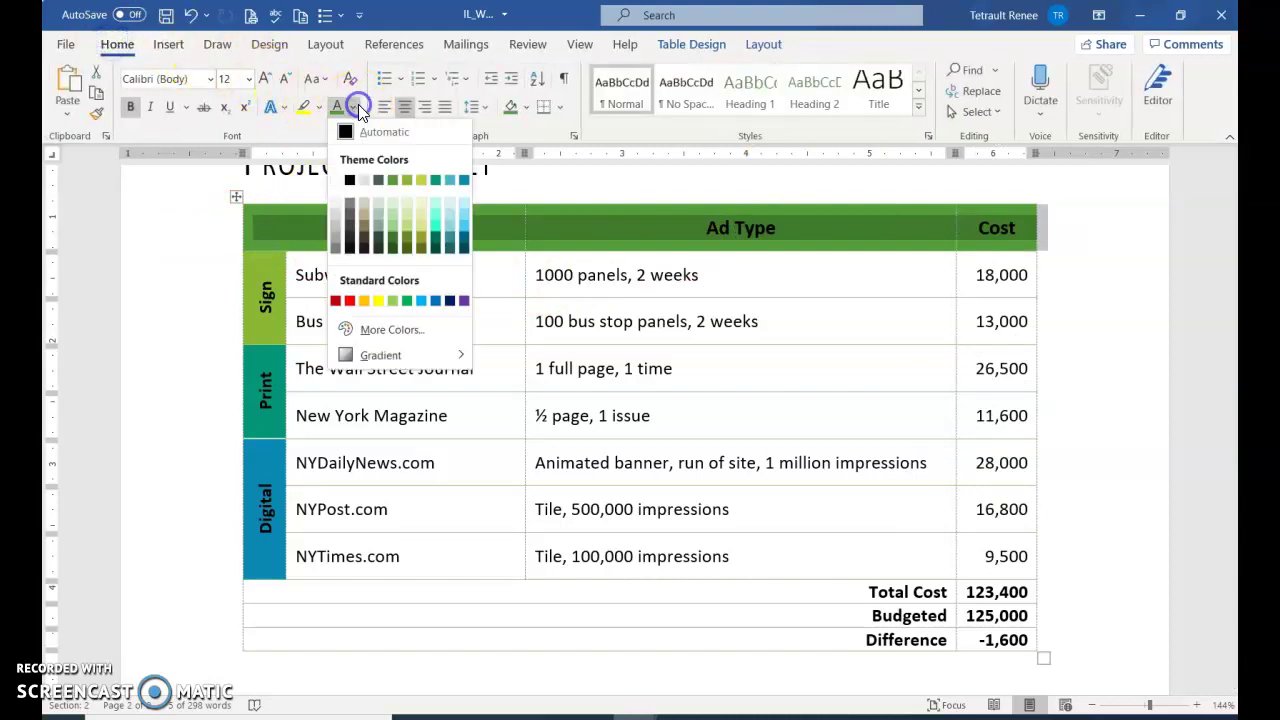
left_click(336, 185)
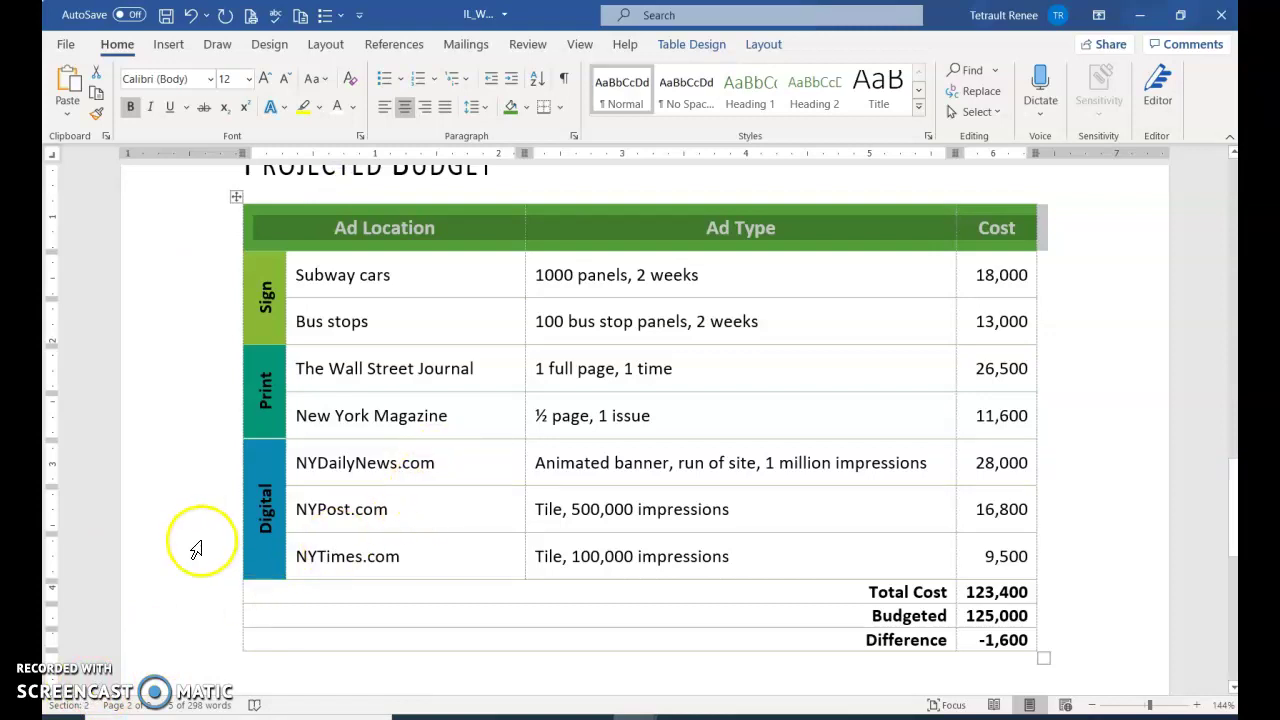
left_click(69, 704)
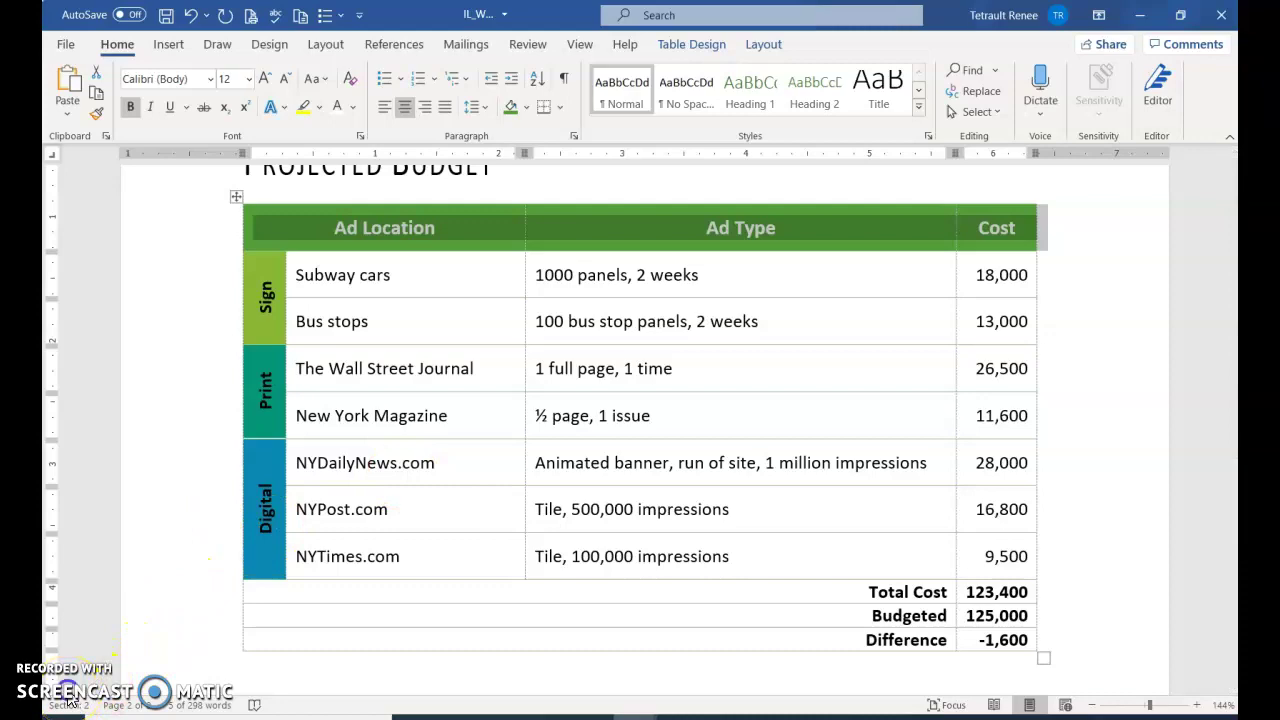